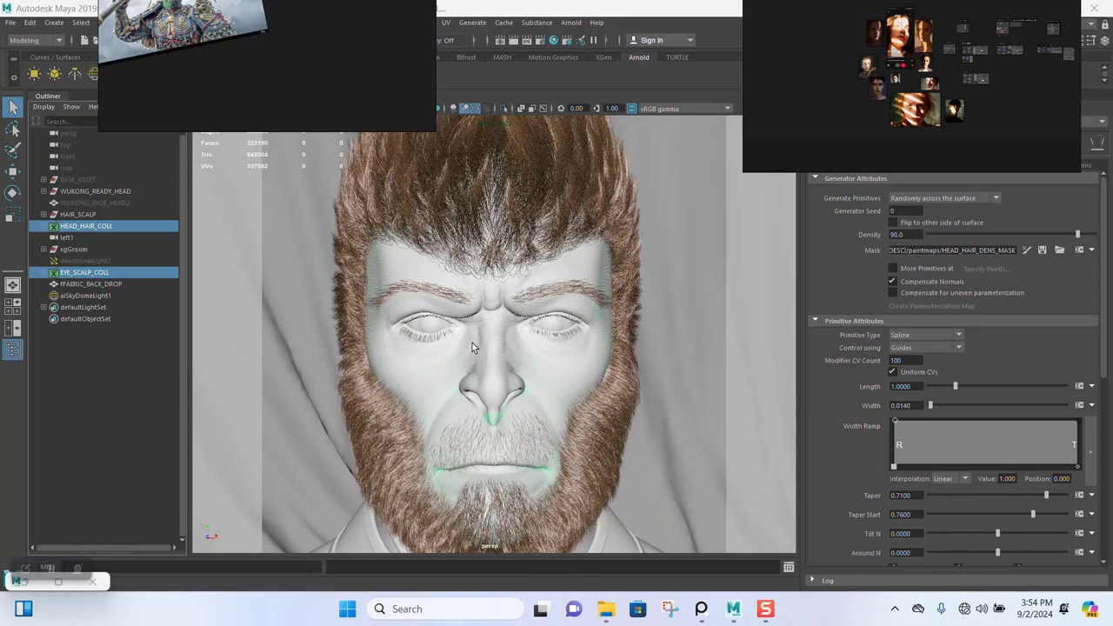
Move the PureRef reference board up and right, clear of the XGen hair attributes.
left_click_drag(820, 112, 939, 67)
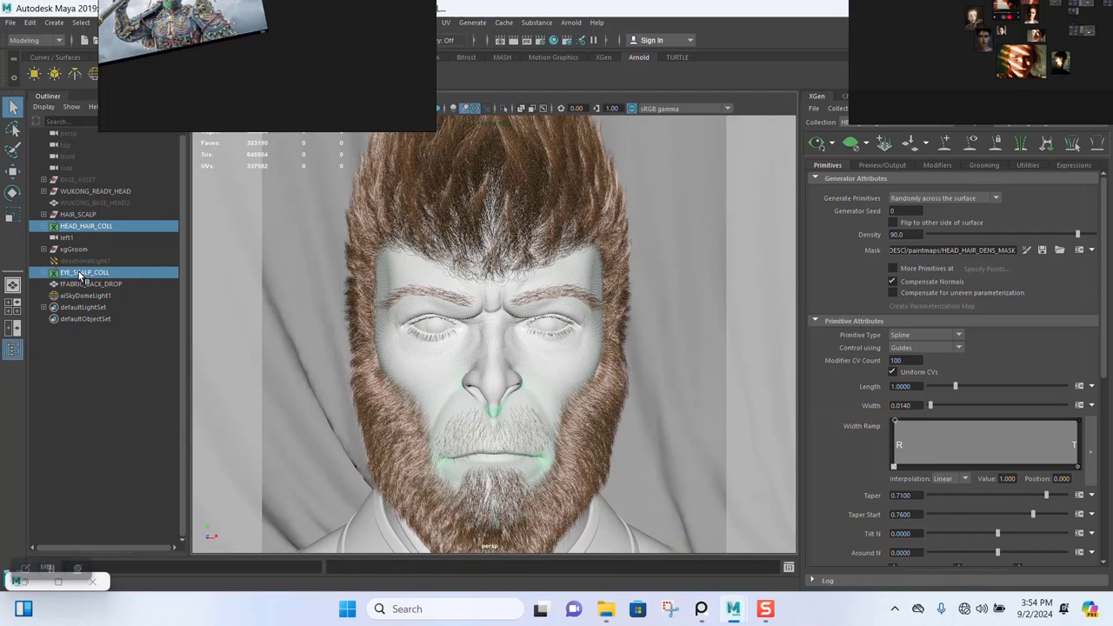
Hide HEAD_HAIR_COLL and EYE_SCALP_COLL and frame the whole curtain and bust.
key("ctrl+h")
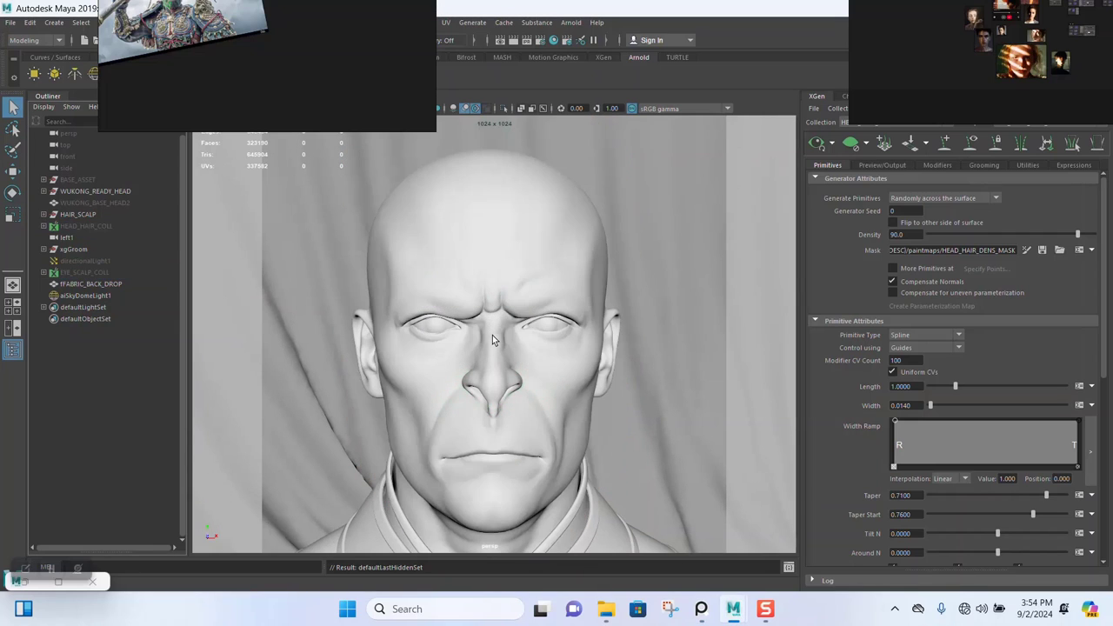
scroll(585, 359, "down", 6)
left_click_drag(393, 266, 453, 341, "alt")
left_click(448, 272)
left_click(562, 484)
scroll(453, 341, "down", 8)
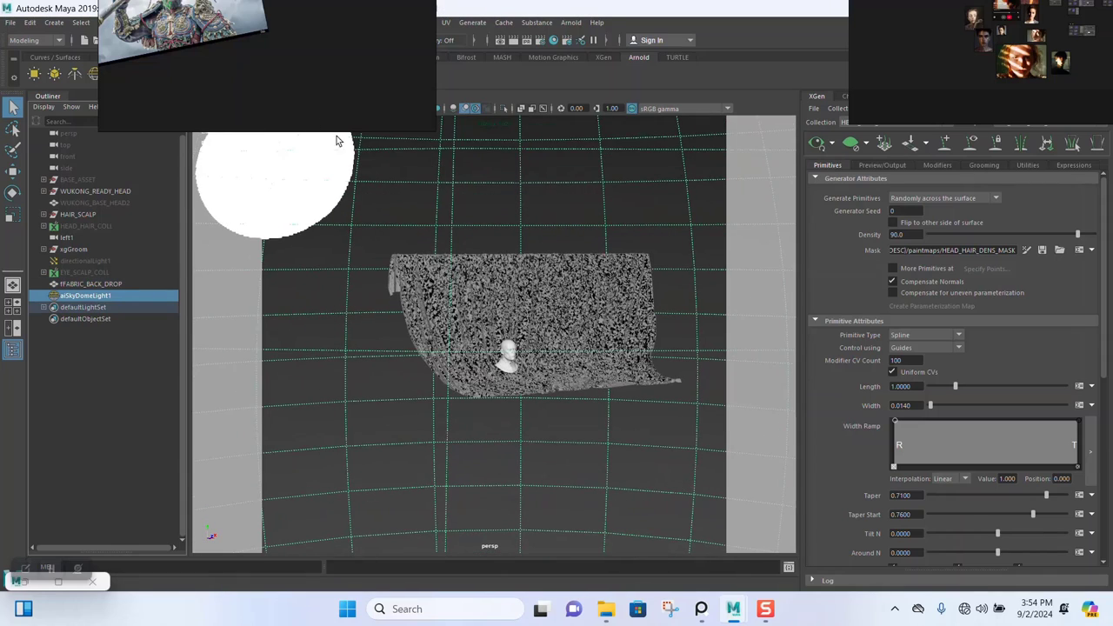
left_click_drag(315, 123, 902, 87)
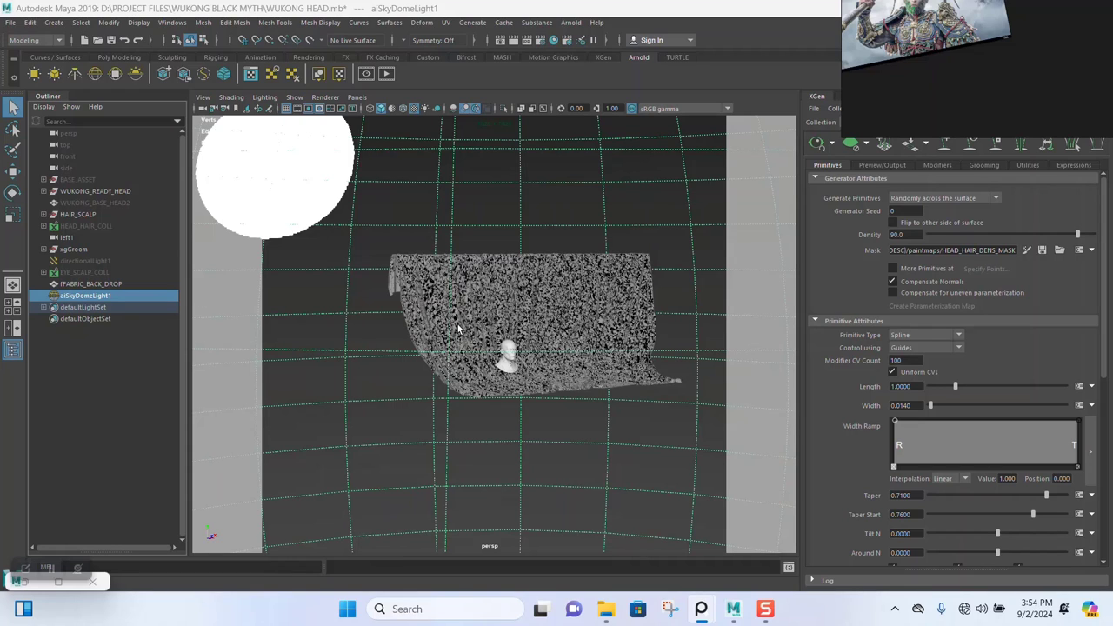
Delete the old aiSkyDomeLight1 from the scene.
left_click(91, 284)
left_click(90, 296)
key("Delete")
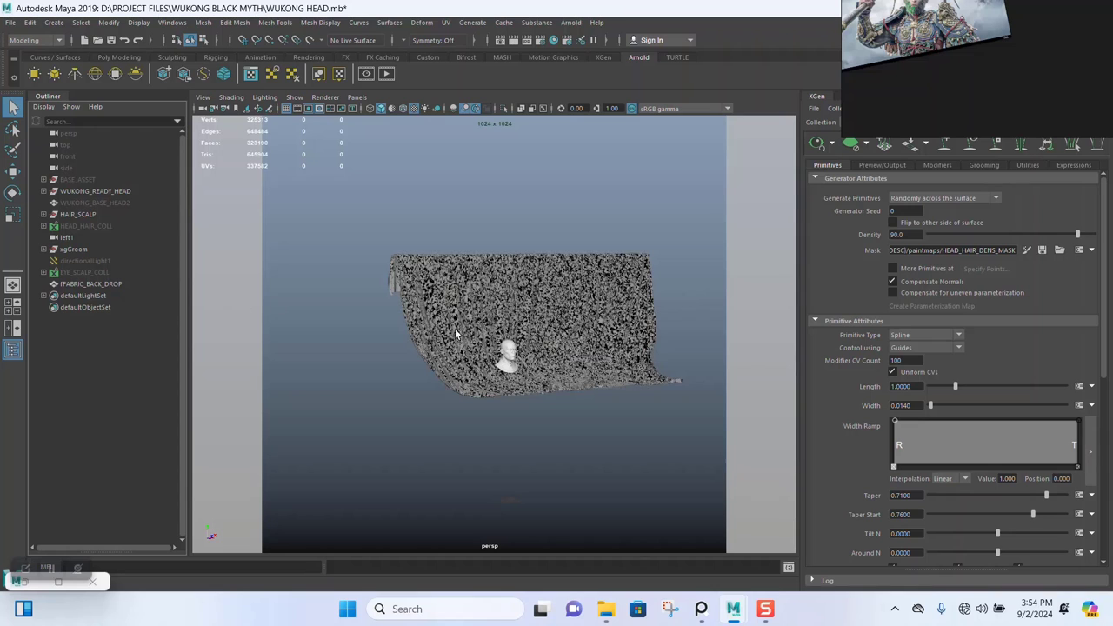
Create a new Arnold SkyDome Light from the shelf, framing the curtain and bust closer.
scroll(464, 310, "up", 6)
middle_click_drag(409, 313, 355, 294, "alt")
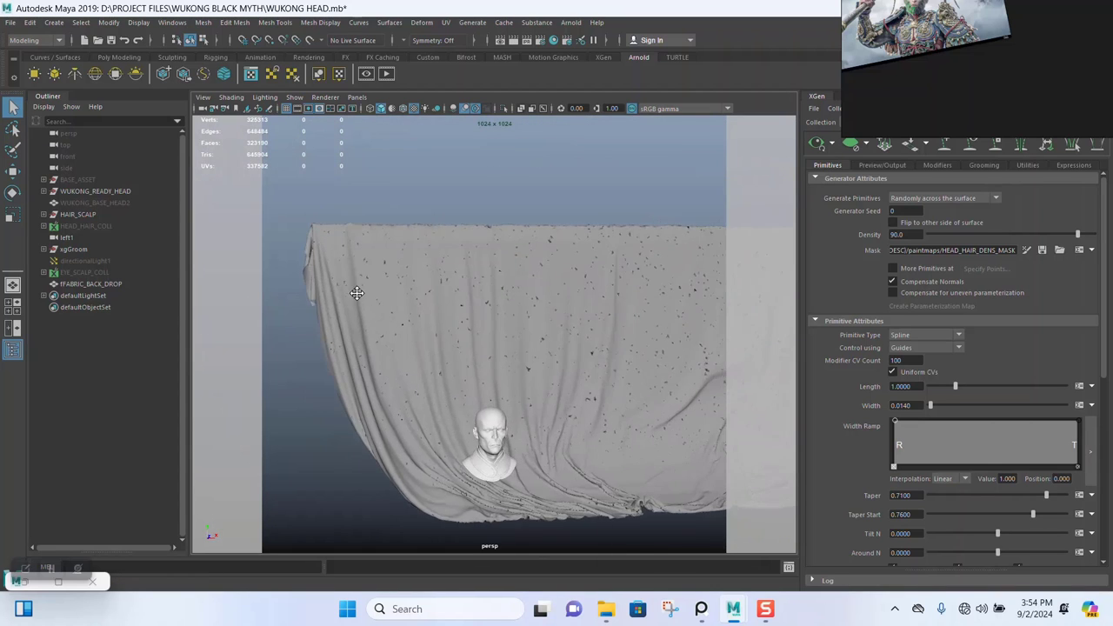
scroll(355, 294, "up", 2)
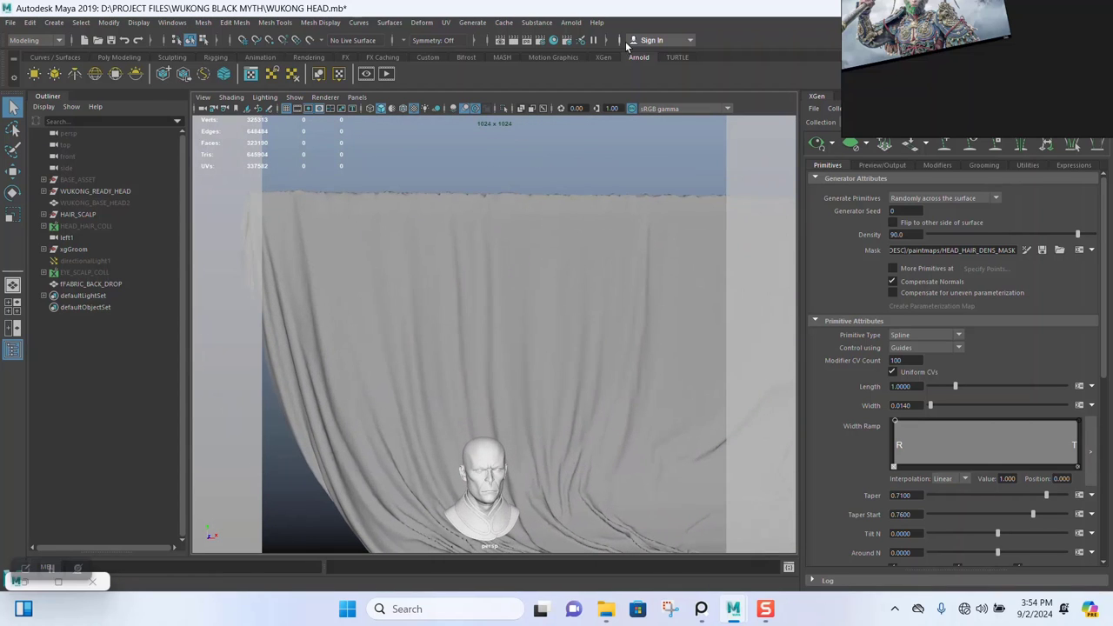
left_click(95, 74)
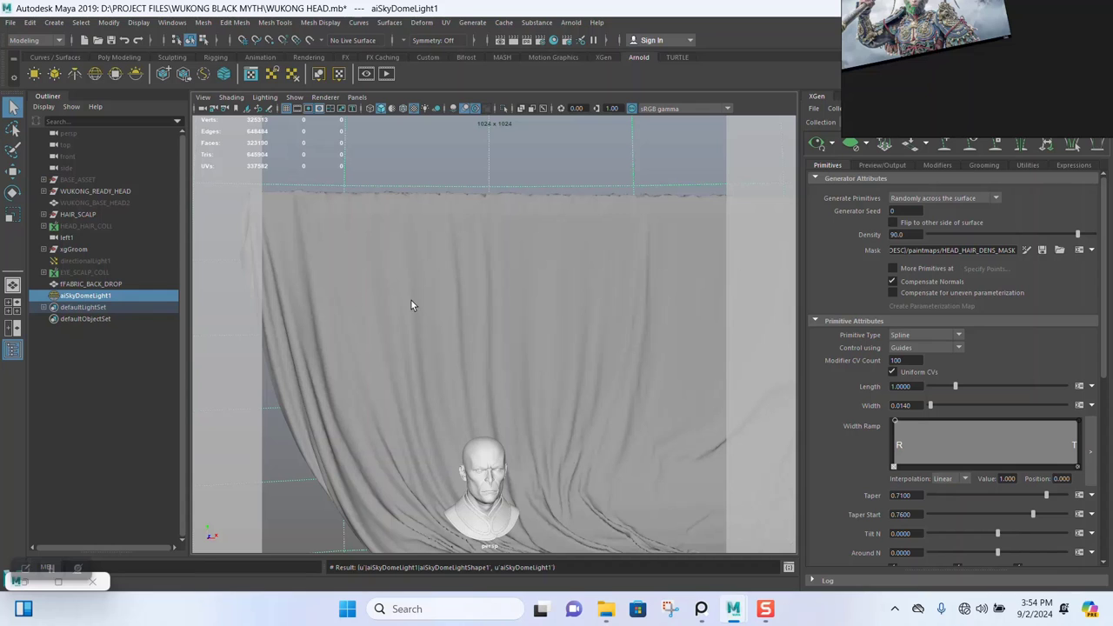
scroll(548, 360, "up", 6)
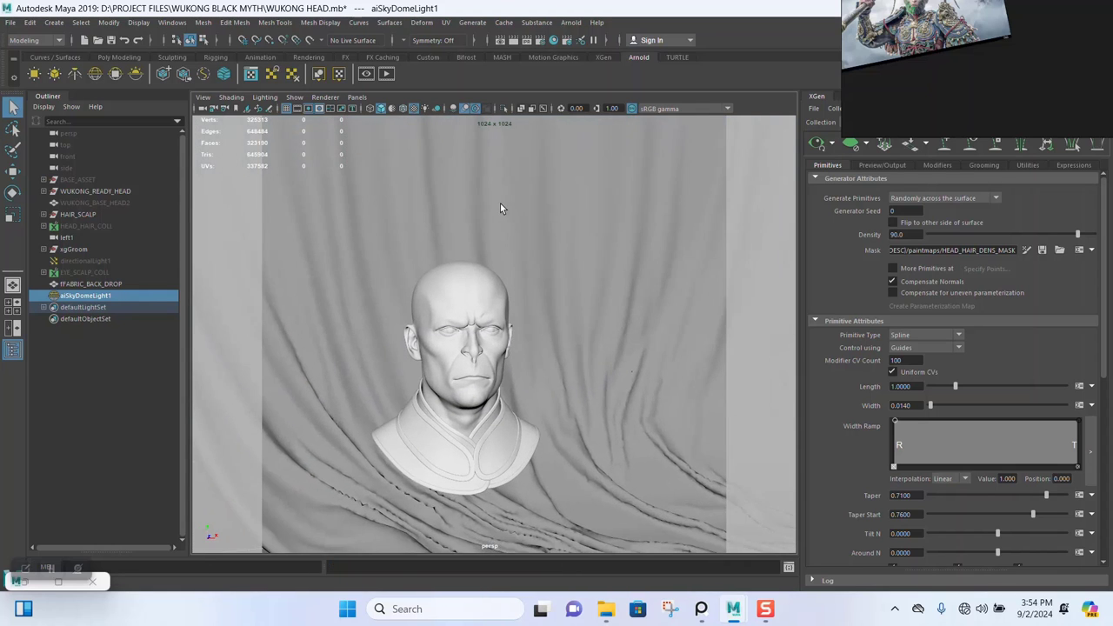
Select FABRIC_BACK_DROP and float the Attribute Editor into its own panel.
left_click(500, 210)
right_click(545, 207)
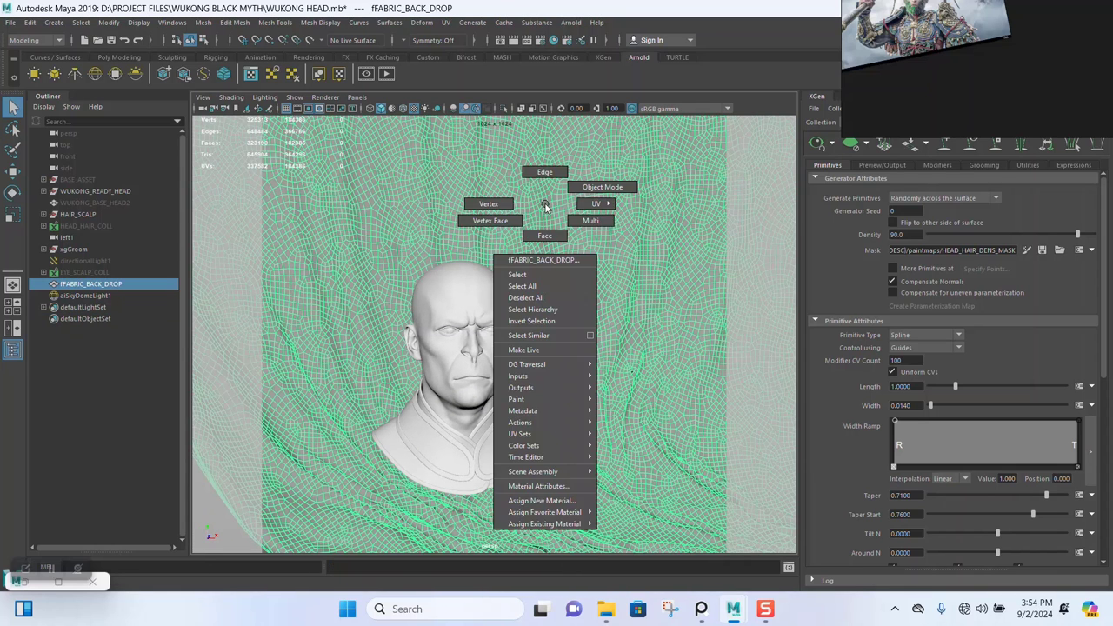
left_click(545, 206)
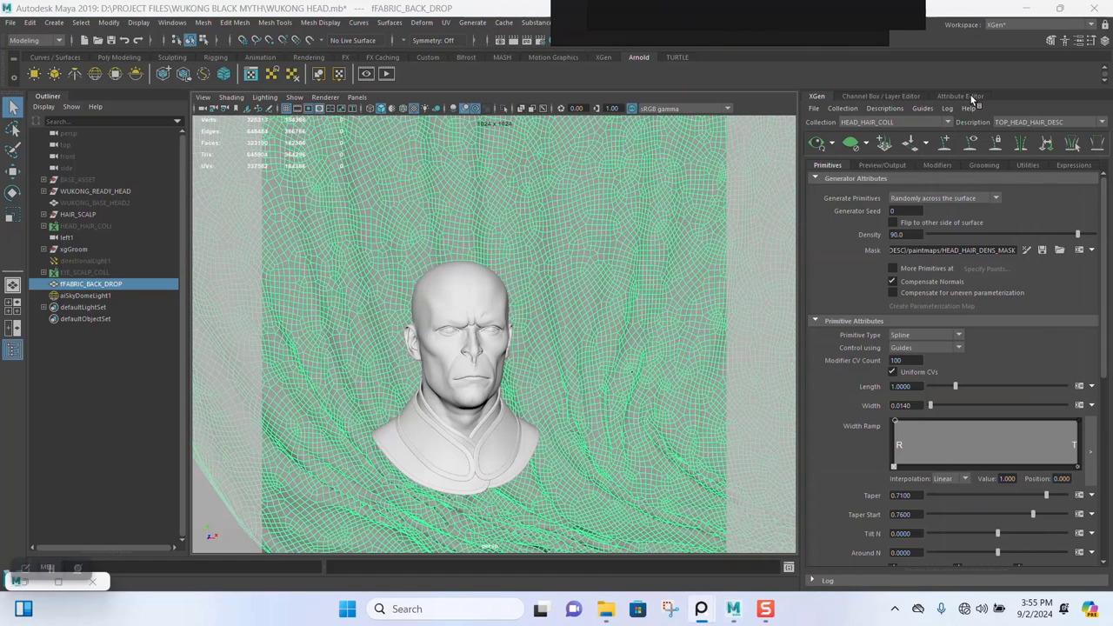
mouse_move(973, 100)
left_mouse_down()
mouse_move(969, 119)
mouse_move(991, 122)
mouse_move(845, 127)
mouse_move(974, 102)
left_mouse_up()
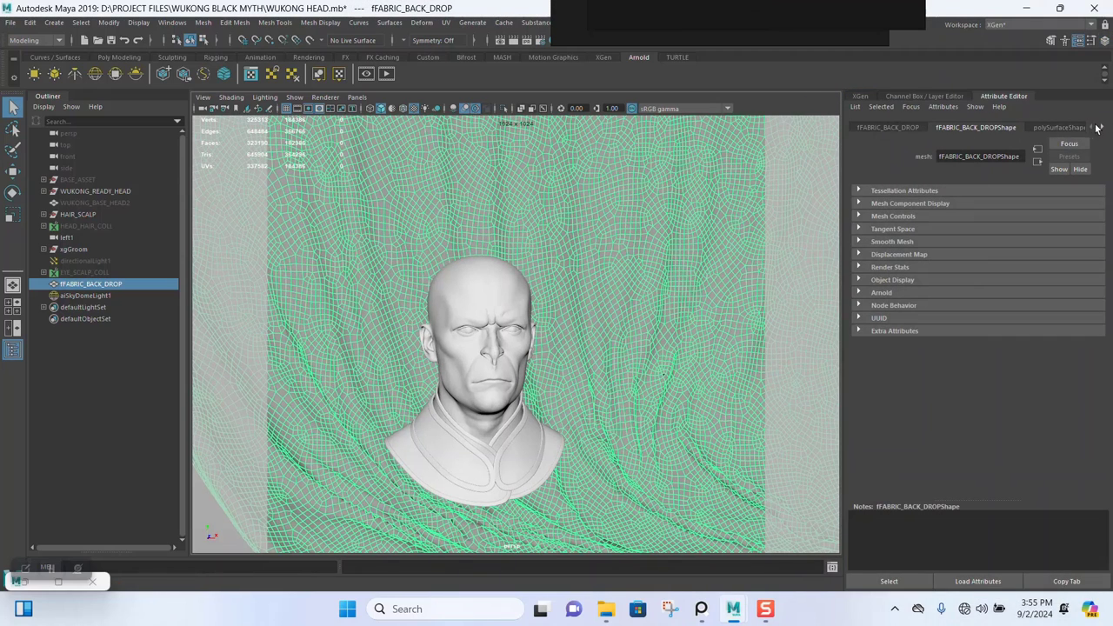
Switch to the Poly Modeling shelf, view the backdrop's aiStandardSurface material, then select WUKONG_READY_HEAD.
left_click(121, 58)
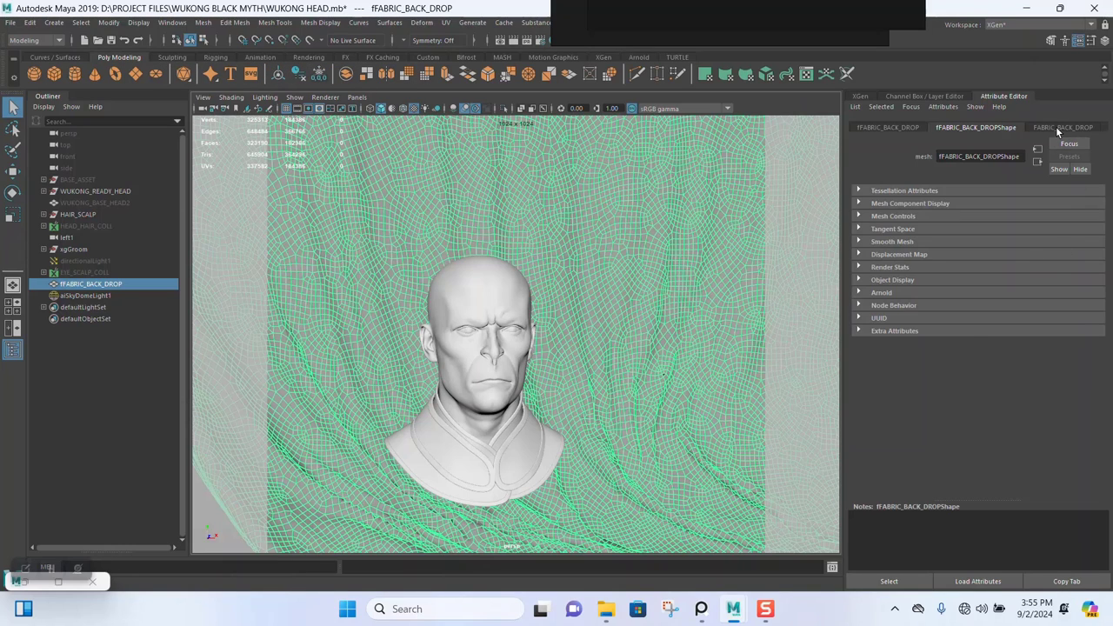
left_click(1060, 128)
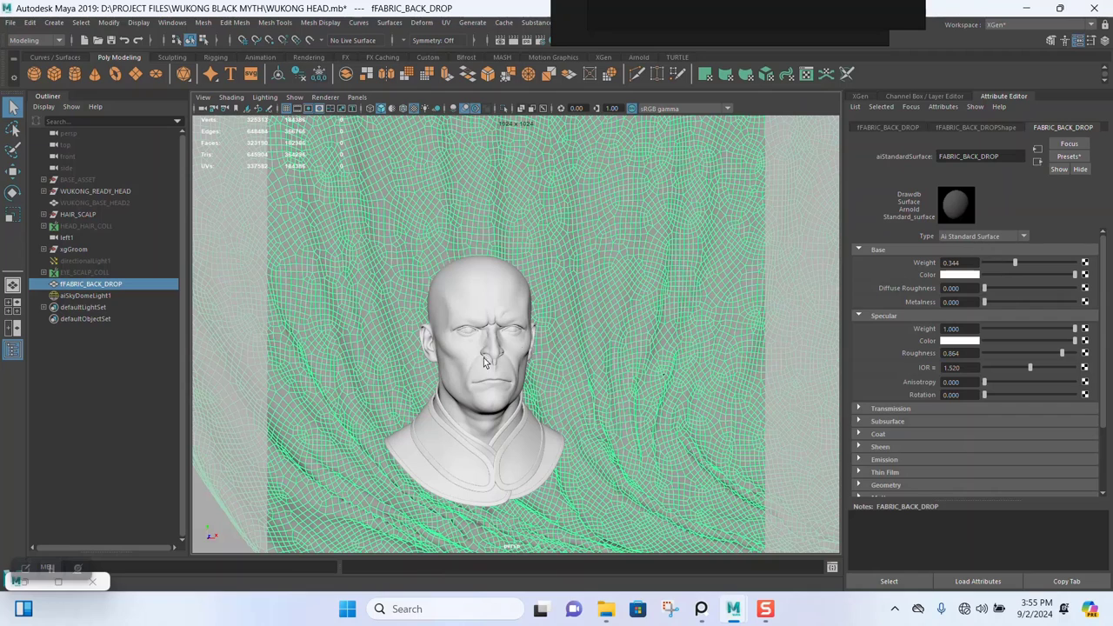
left_click(92, 191)
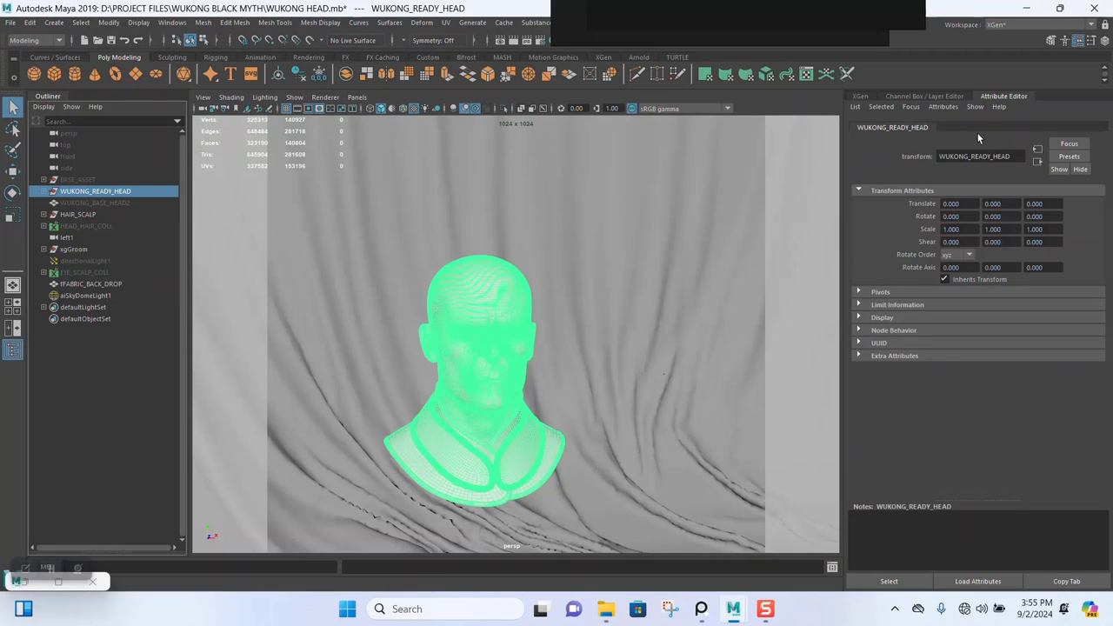
scroll(476, 322, "up", 10)
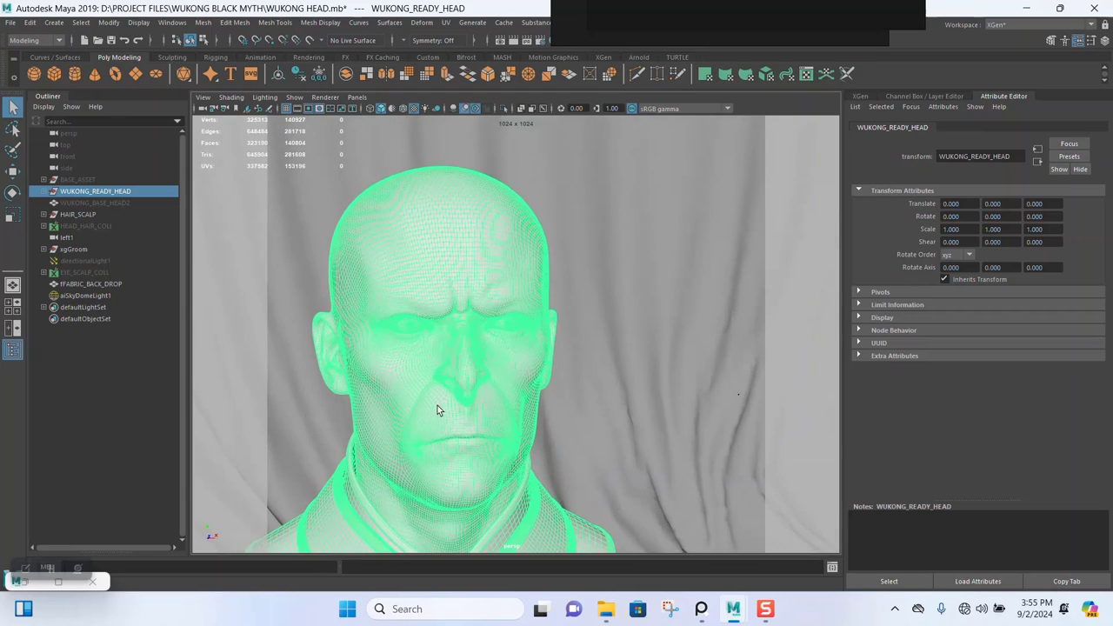
scroll(483, 415, "down", 6)
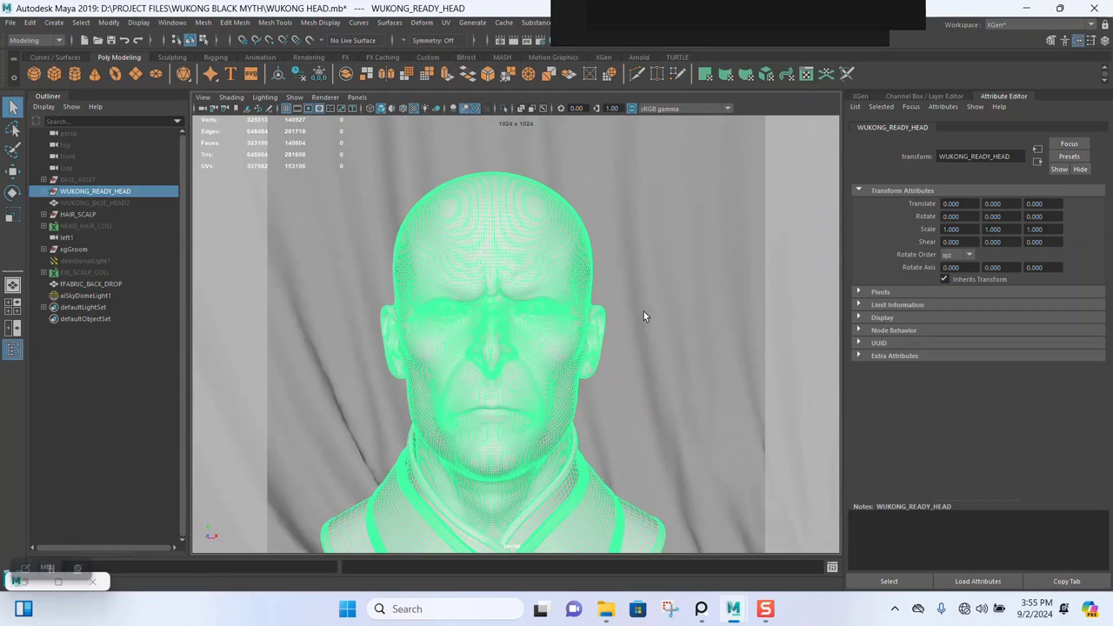
scroll(618, 347, "down", 4)
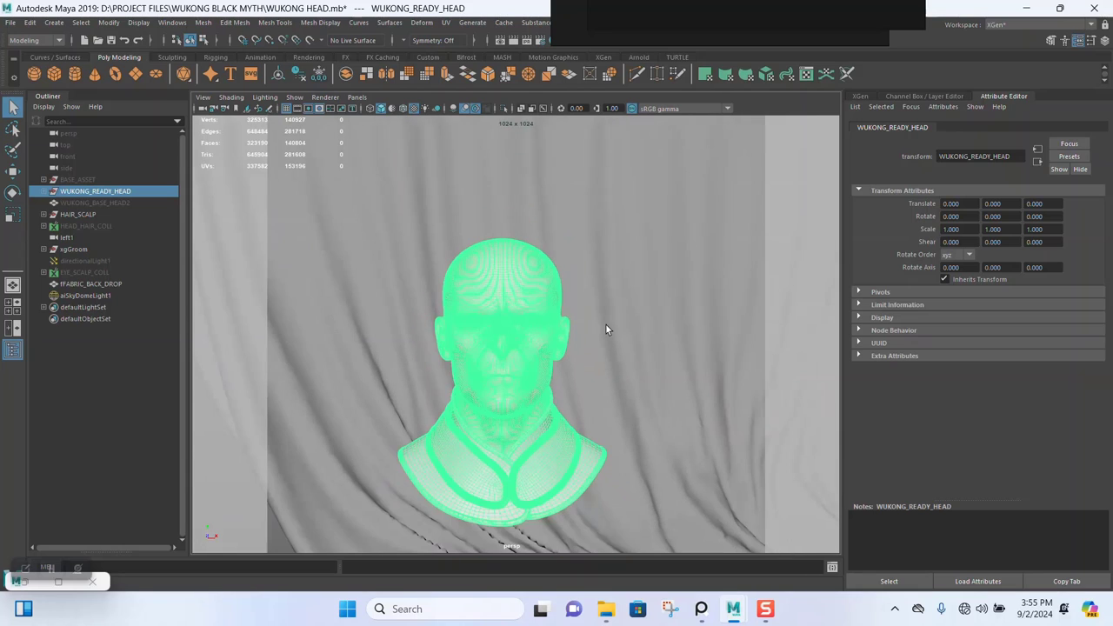
mouse_move(606, 608)
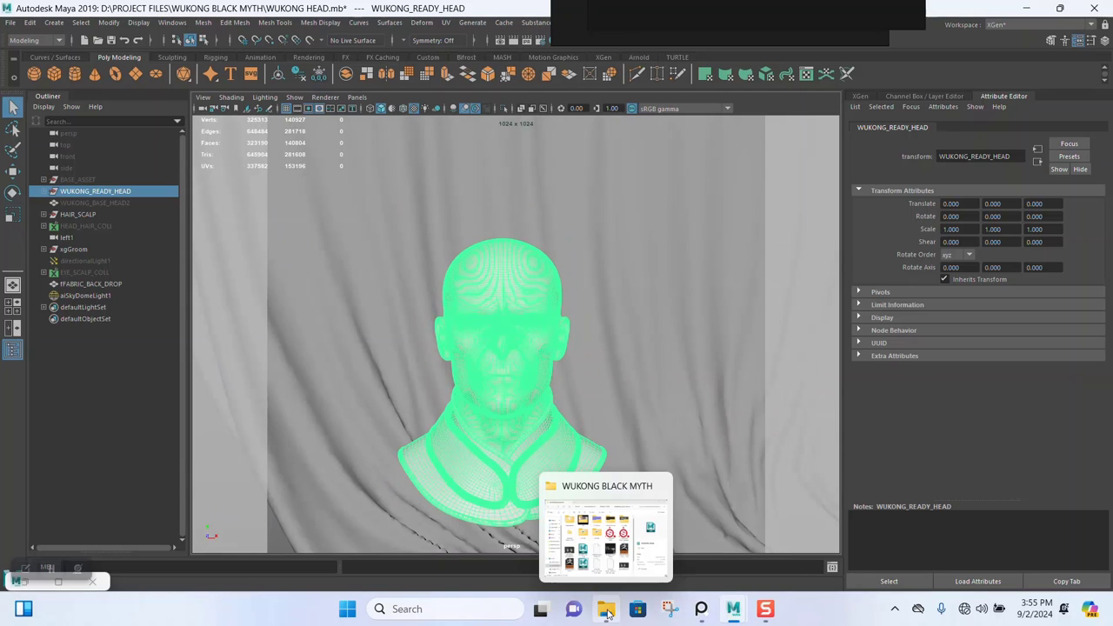
left_click(597, 564)
left_click(597, 564)
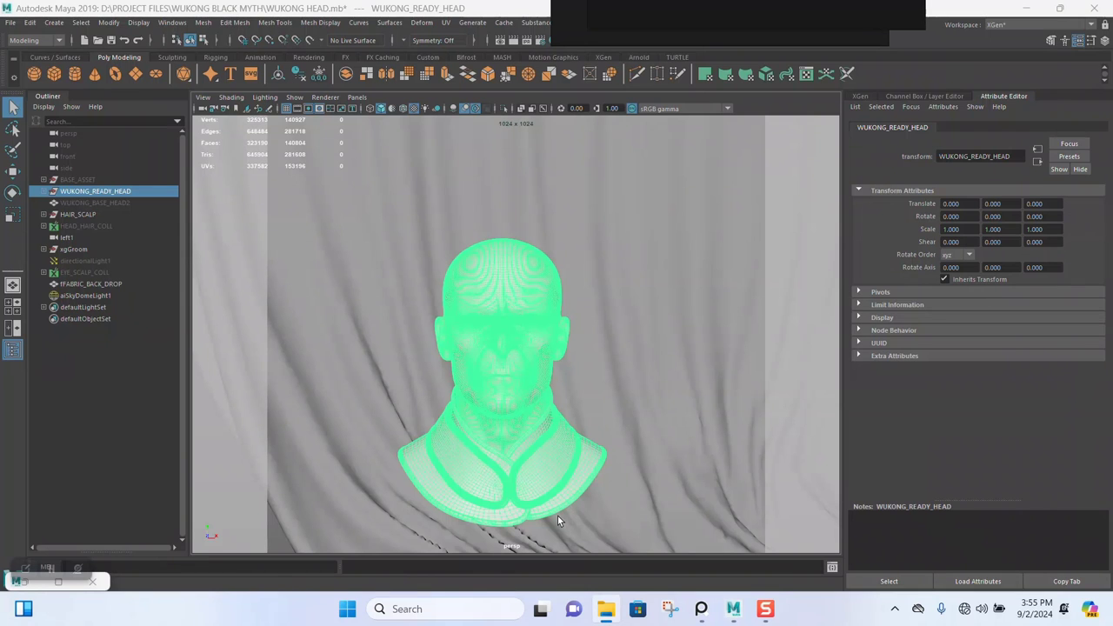
Open Studio 03.psd from Desktop > BACK DROP HDRI in Photoshop.
left_click(607, 616)
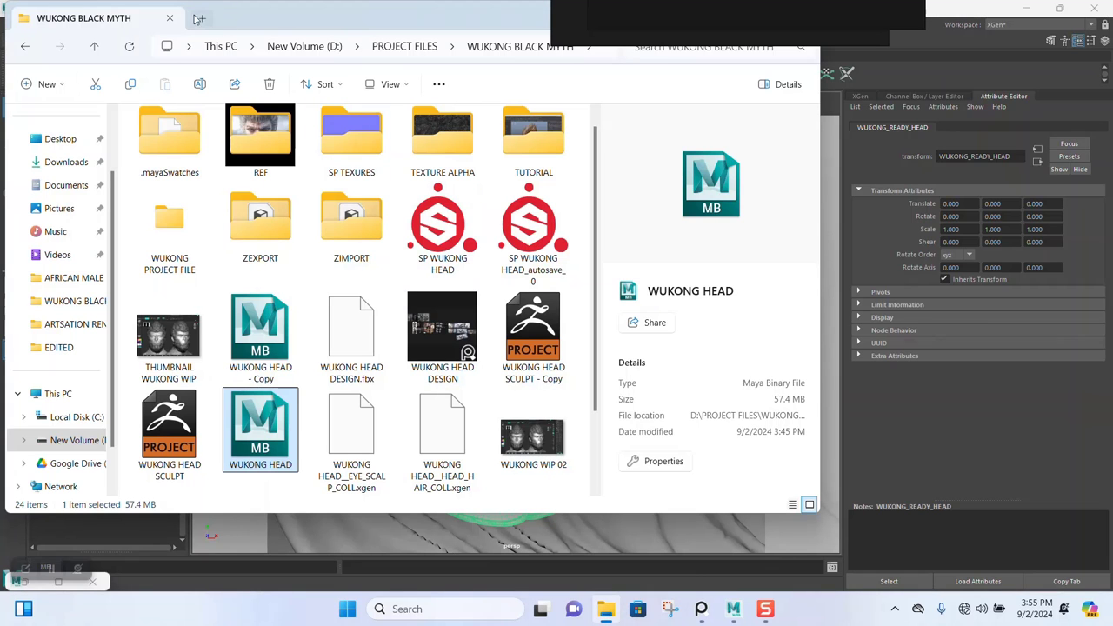
left_click(198, 19)
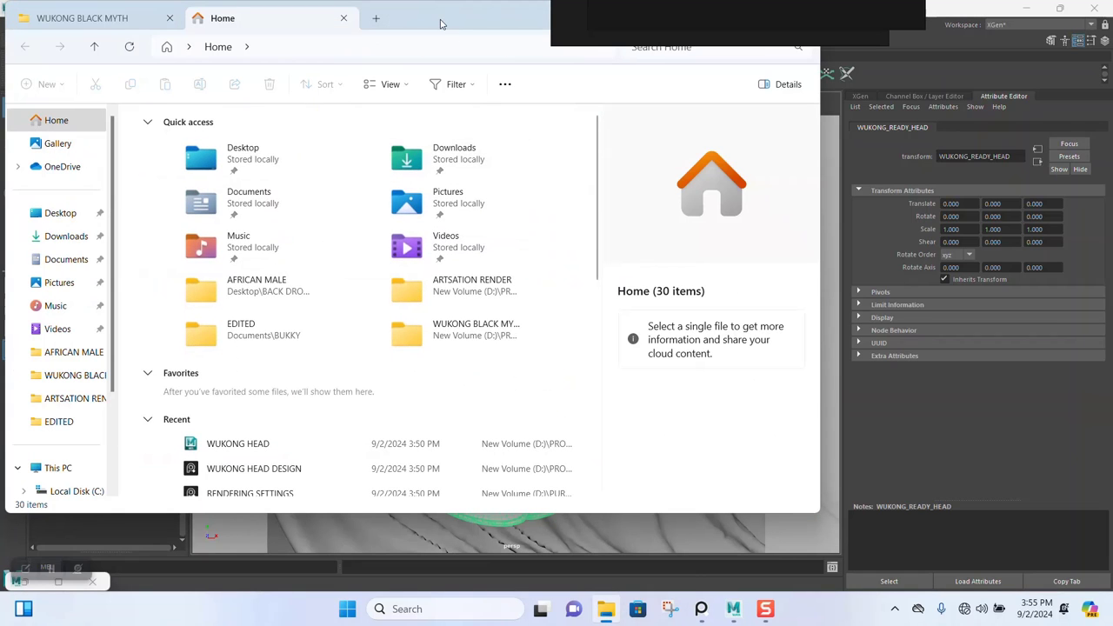
left_click_drag(474, 31, 539, 53)
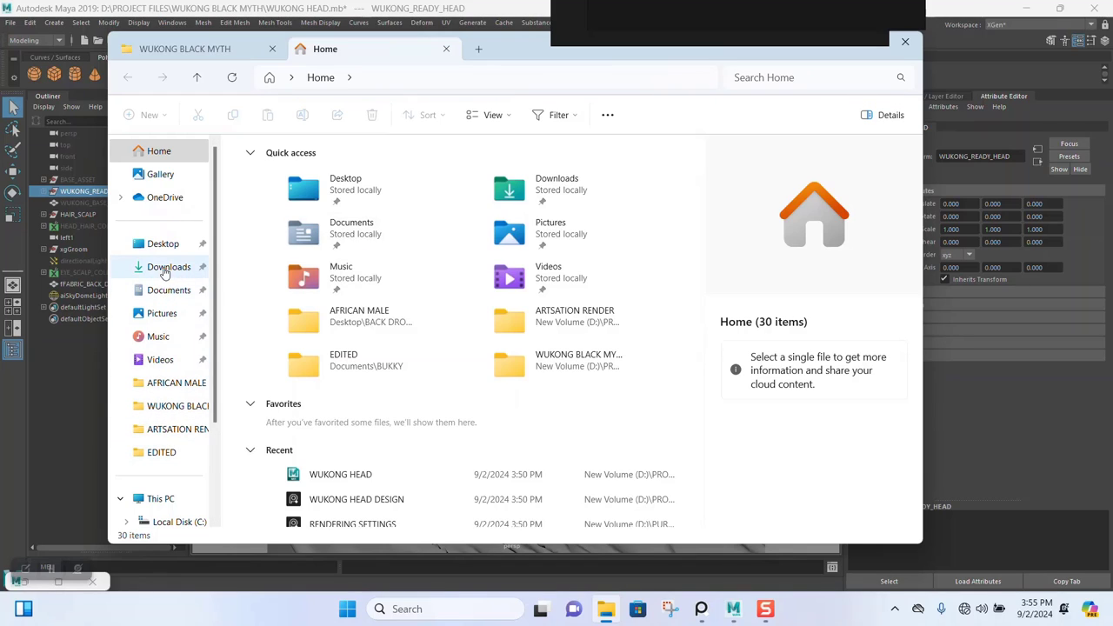
left_click(163, 246)
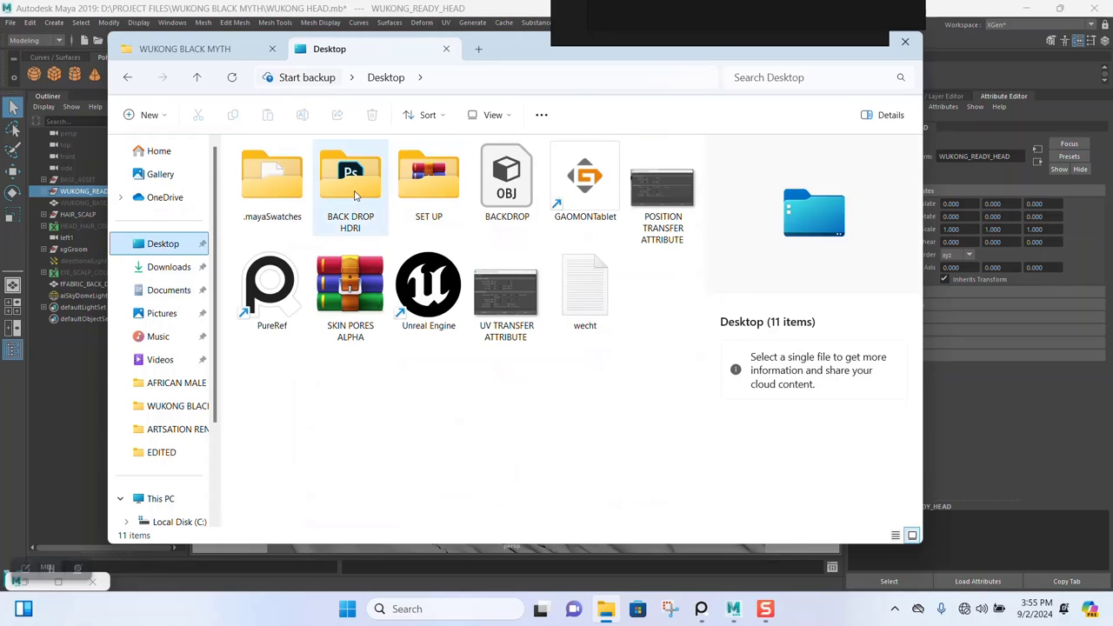
double_click(355, 196)
scroll(353, 409, "down", 3)
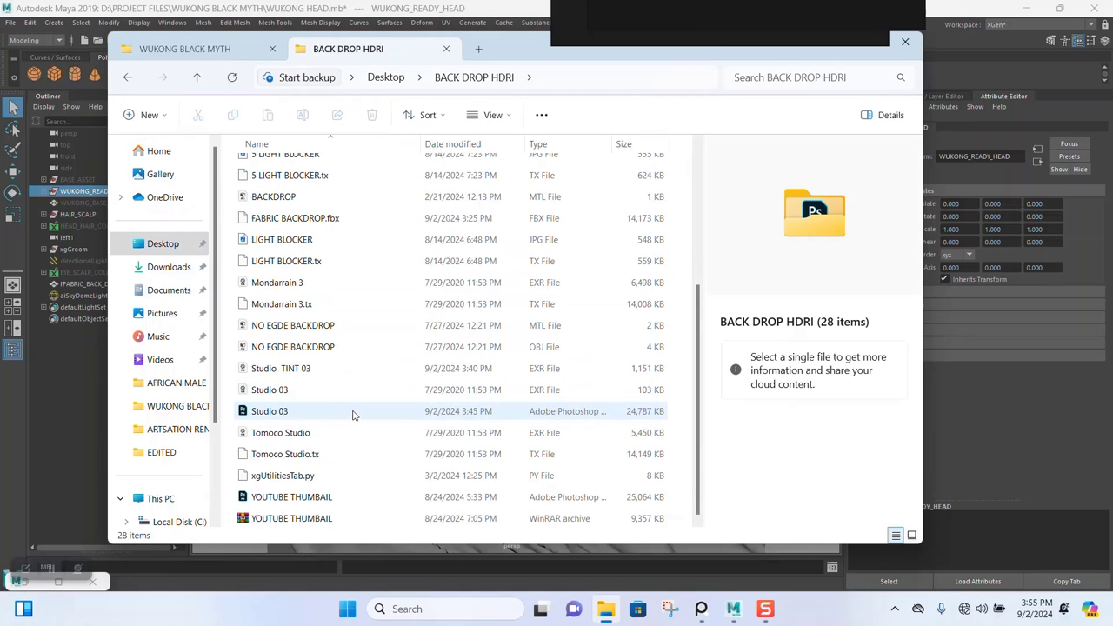
double_click(284, 415)
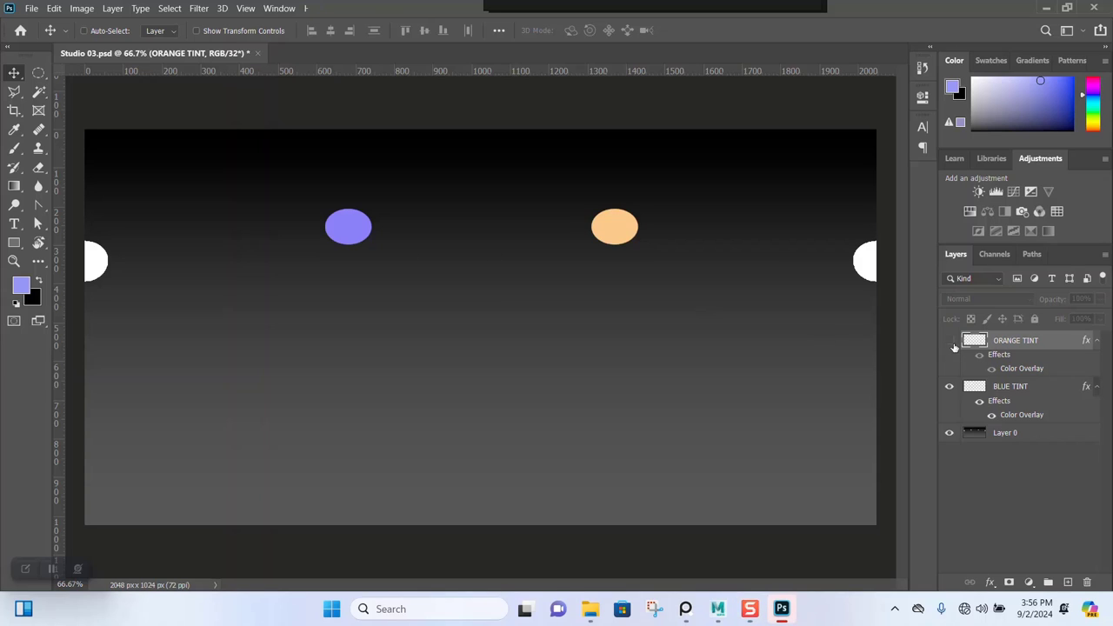
left_click(950, 341)
left_click(950, 388)
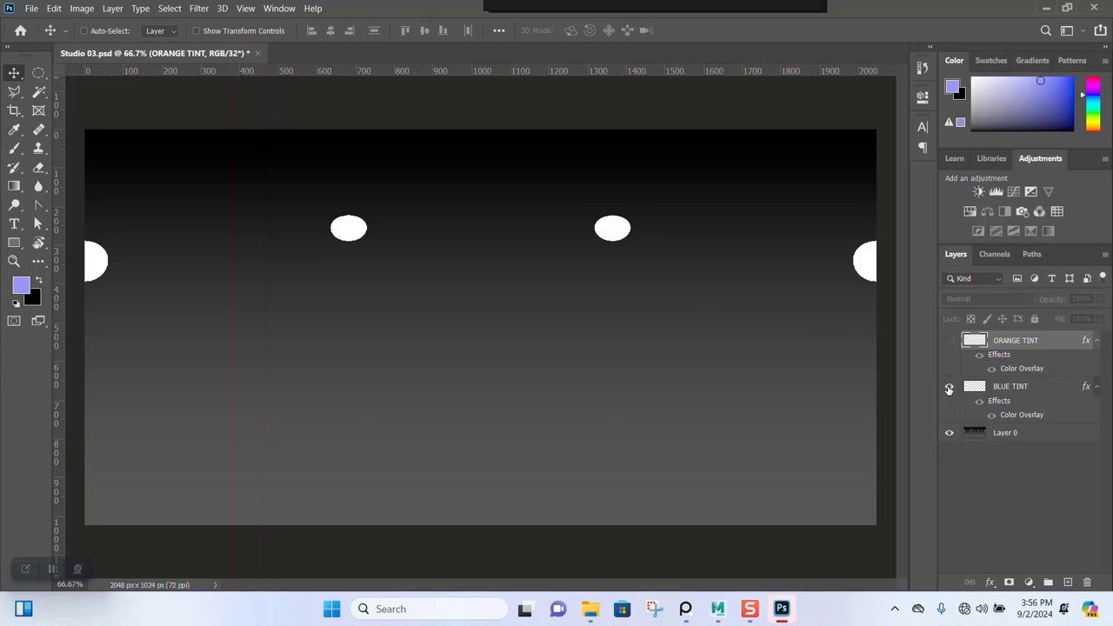
left_click(950, 388)
left_click(950, 389)
left_click(950, 388)
left_click(950, 341)
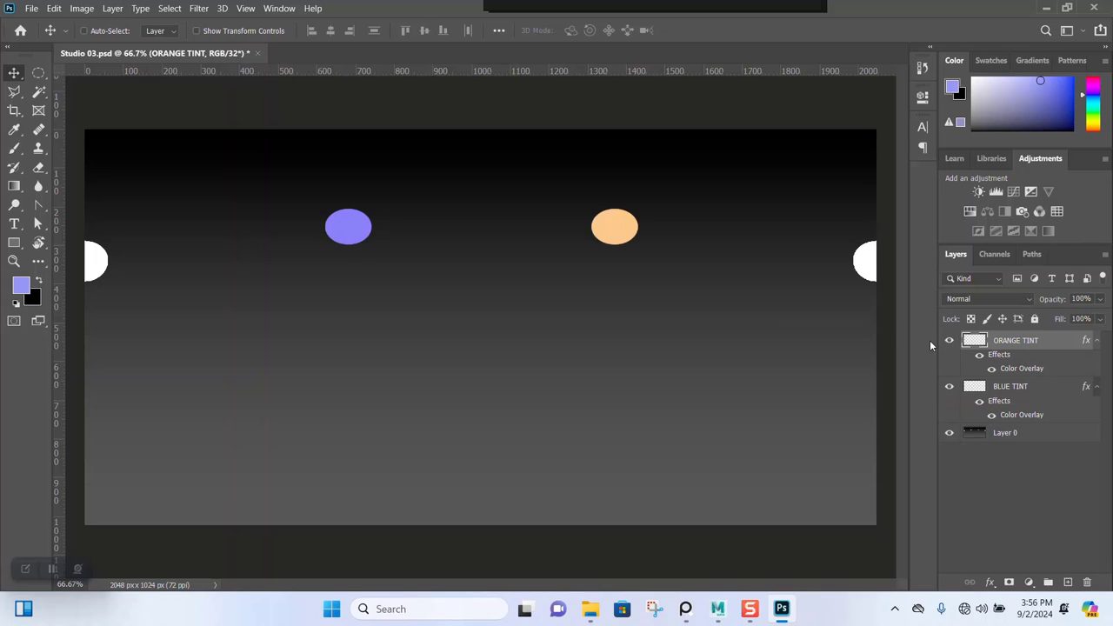
Browse to C:\Program Files\Allegorithmic\Substance Painter\resources\shelf\allegorithmic\environments\Studio.
left_click(597, 612)
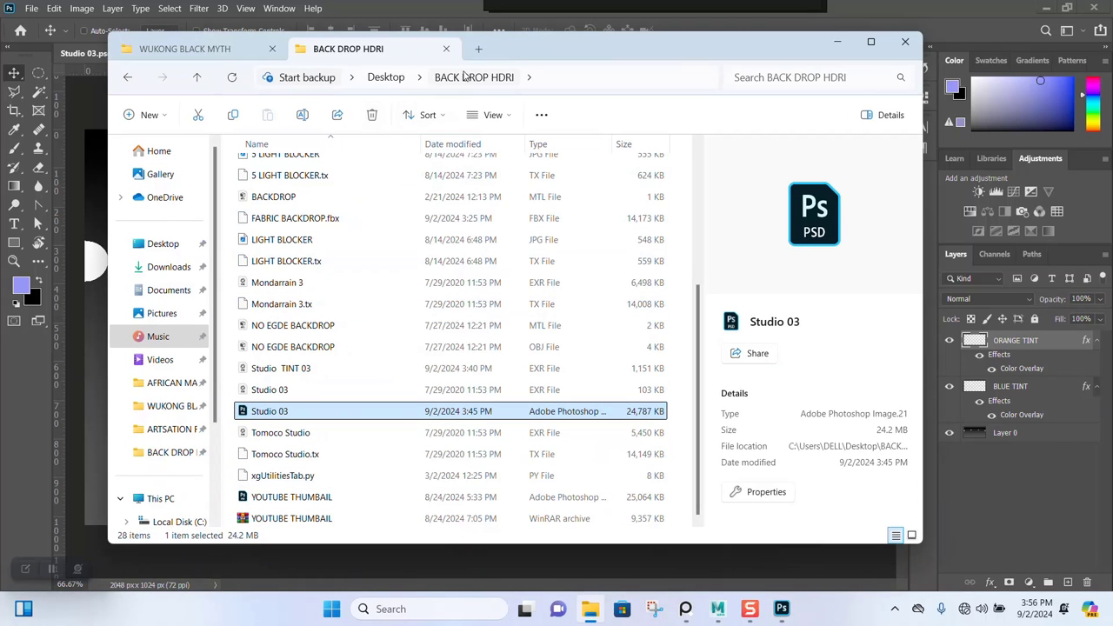
left_click(479, 48)
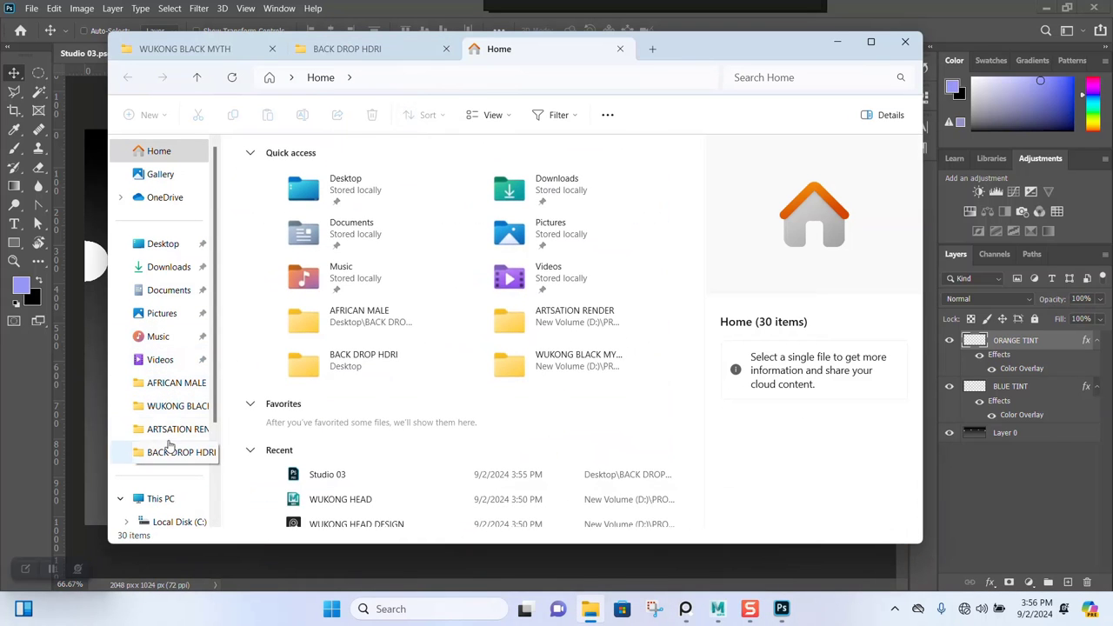
left_click(160, 498)
left_click(351, 178)
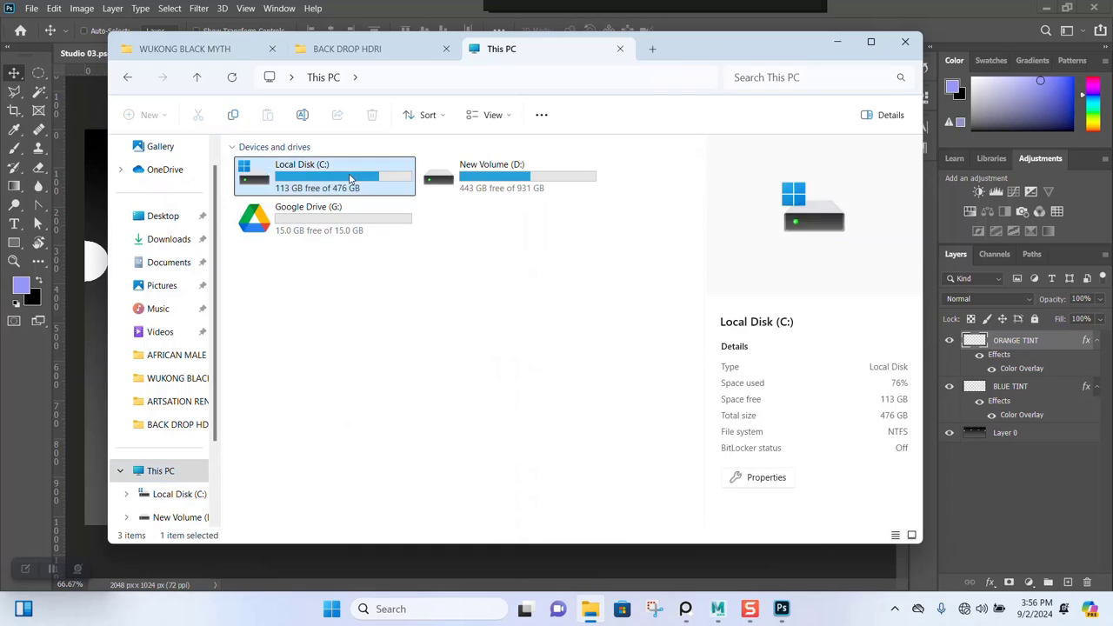
double_click(351, 179)
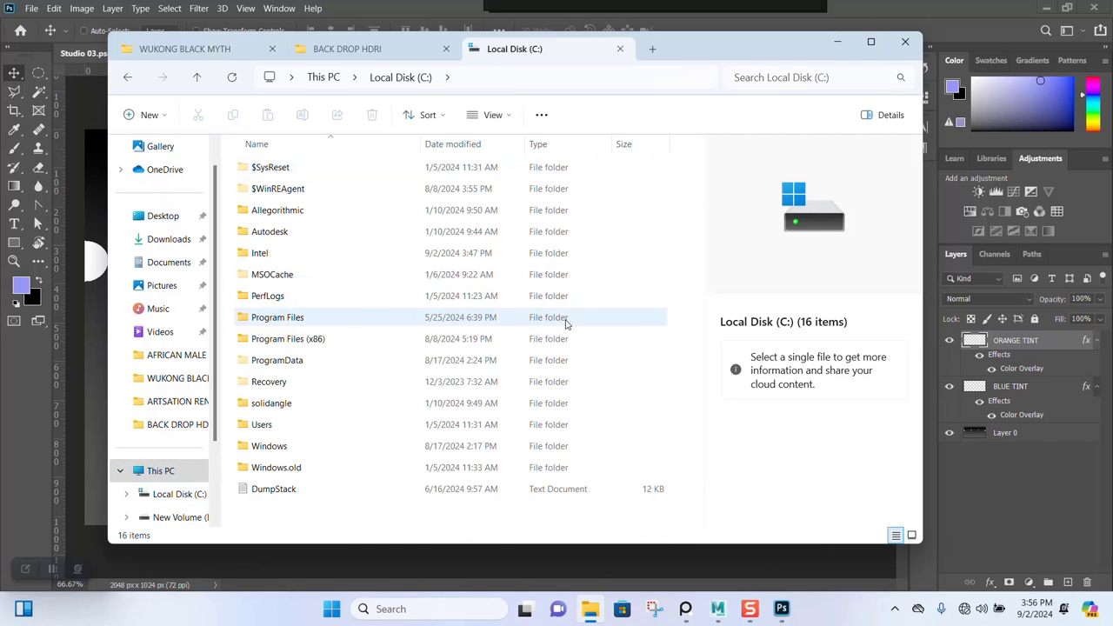
double_click(293, 328)
double_click(297, 193)
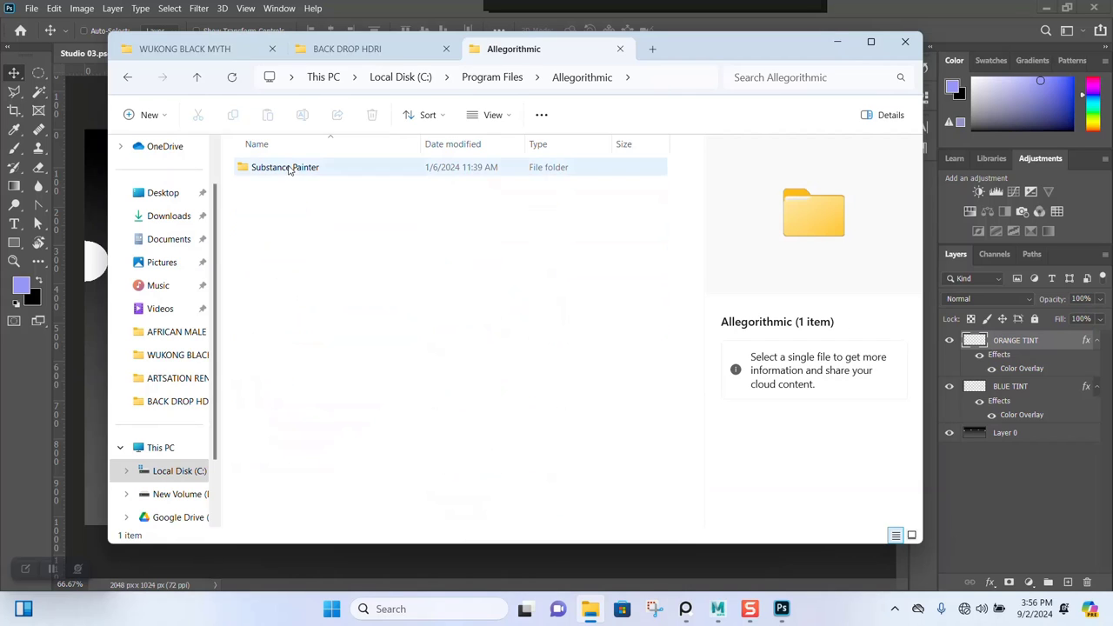
double_click(288, 167)
double_click(270, 232)
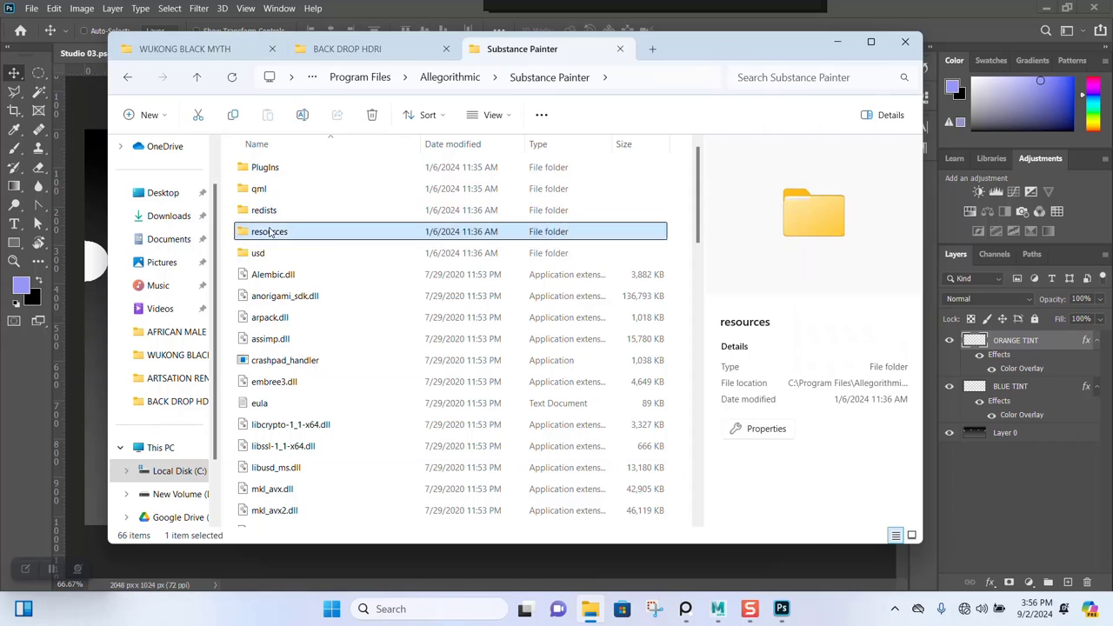
double_click(264, 360)
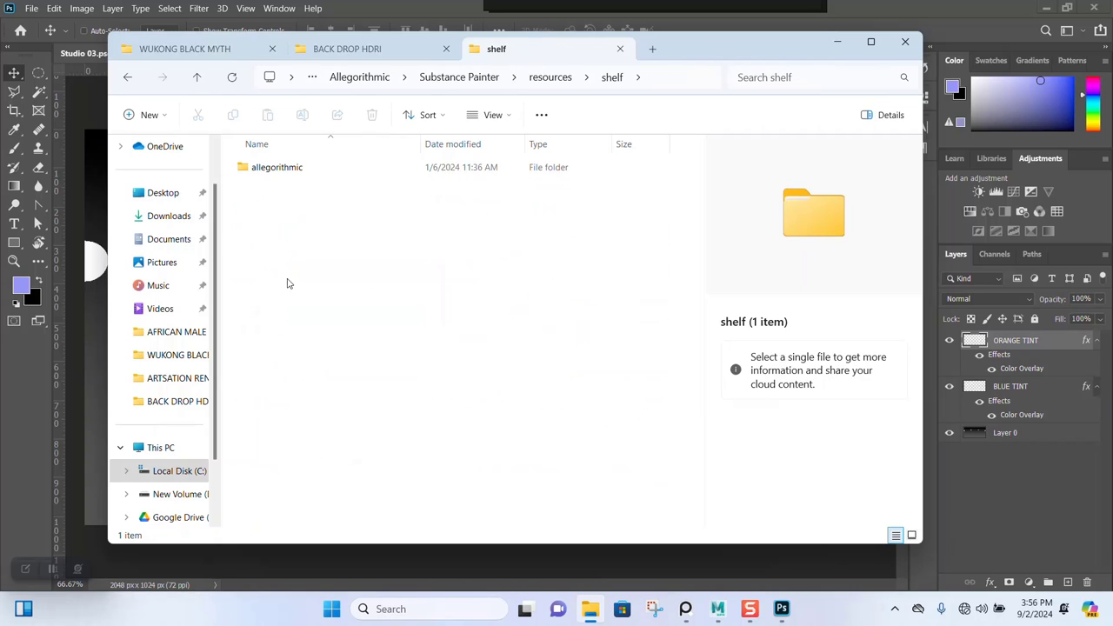
double_click(287, 169)
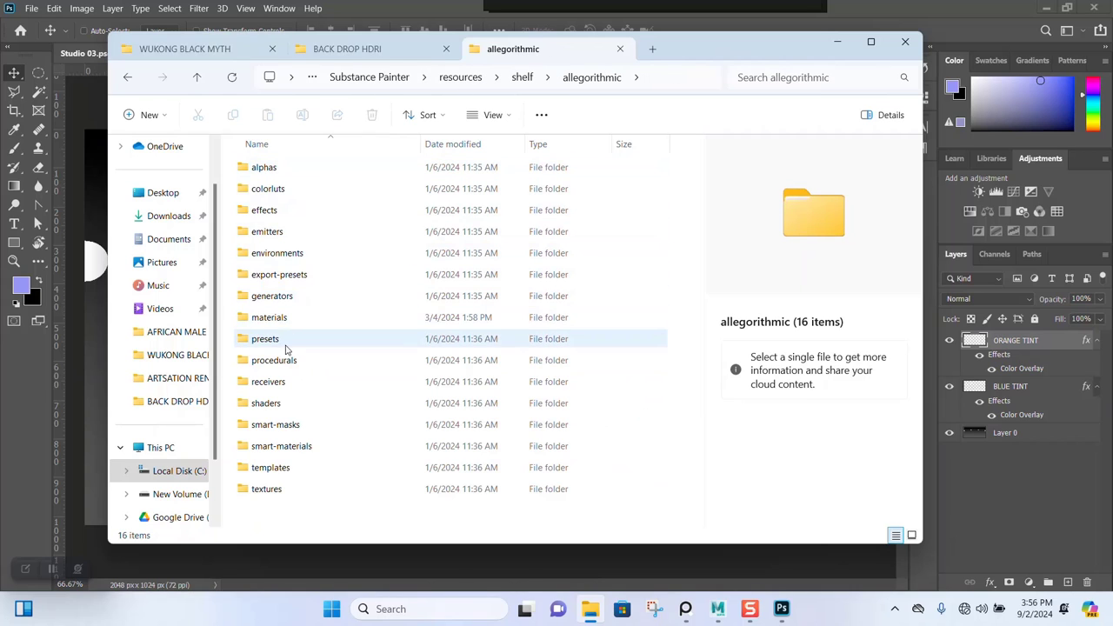
double_click(288, 253)
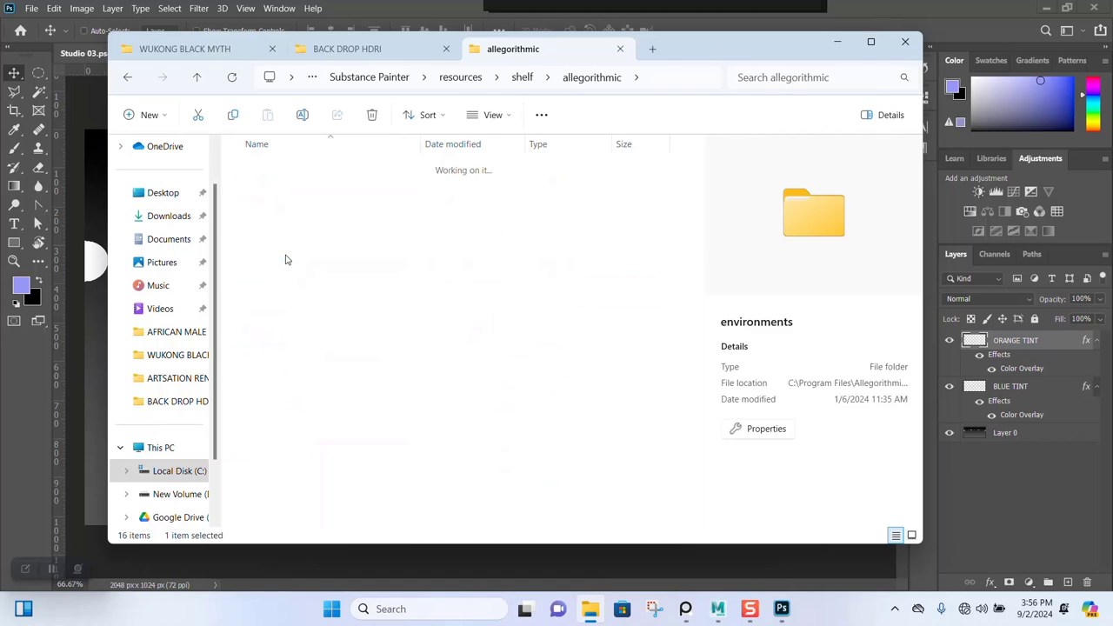
double_click(284, 209)
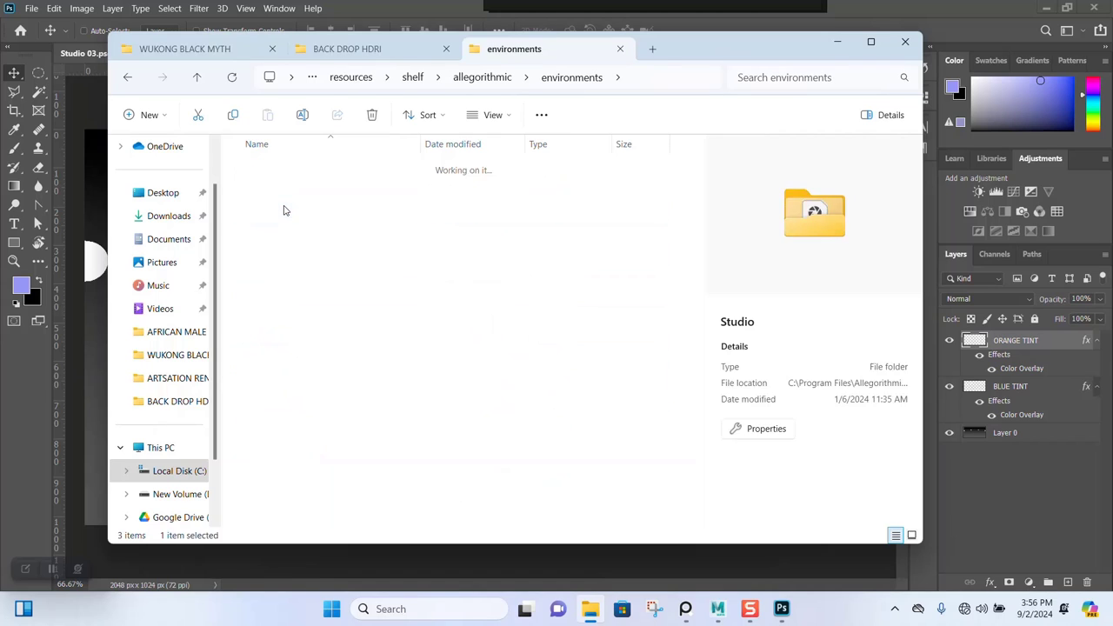
Drag the Studio 03 EXR into Photoshop and accept the import options.
left_click(570, 317)
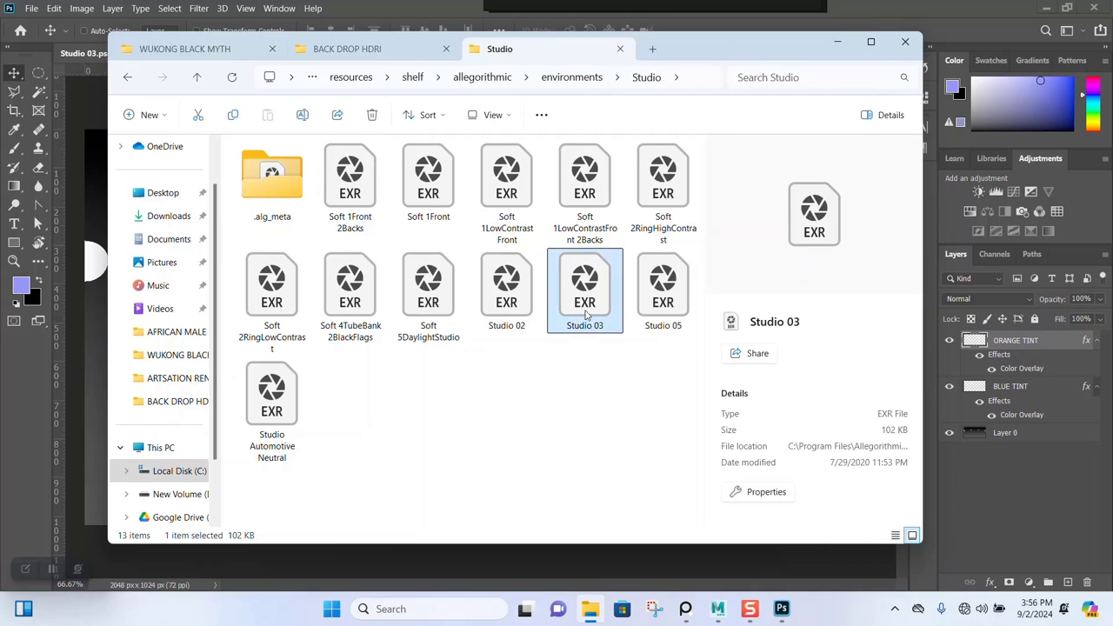
left_click_drag(696, 56, 661, 128)
left_click_drag(566, 371, 482, 54)
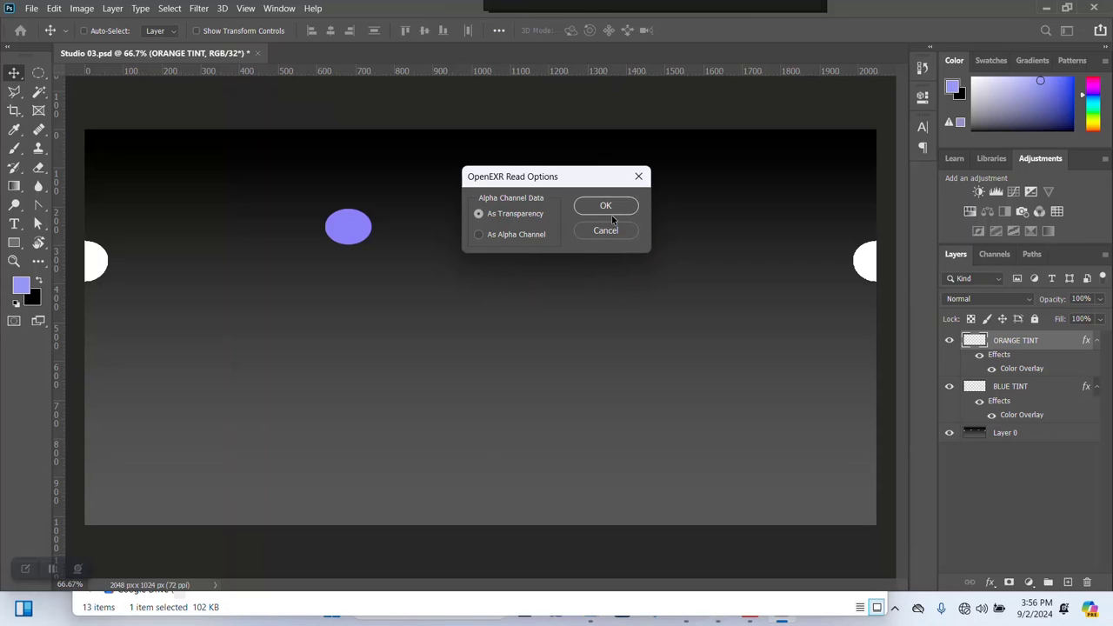
left_click(607, 210)
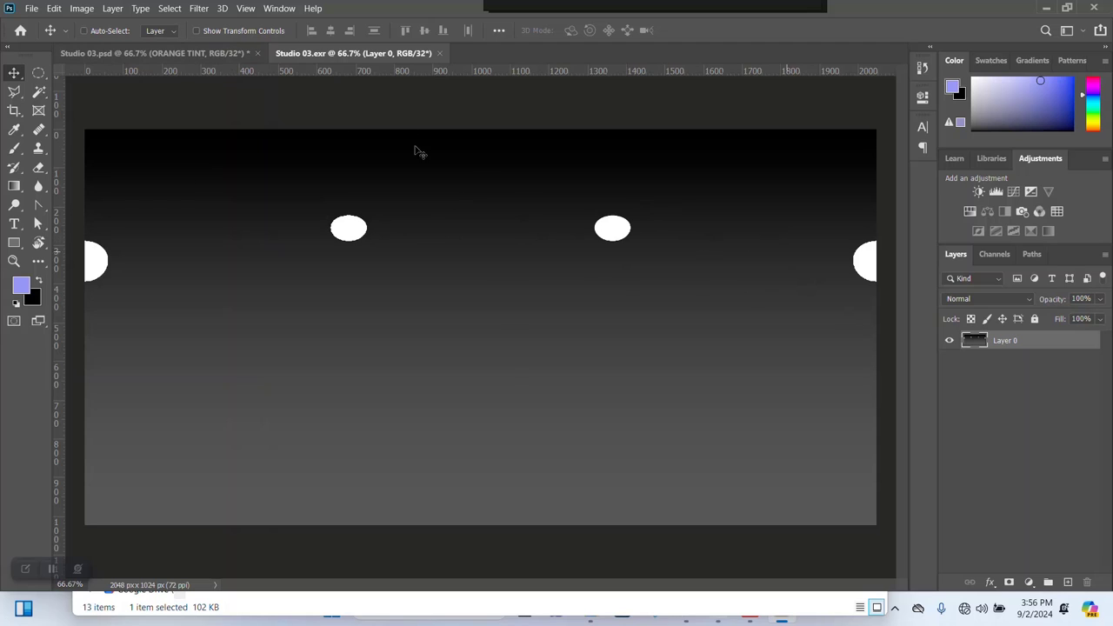
On Studio 03.psd, toggle BLUE TINT and ORANGE TINT off and on, then select ORANGE TINT.
left_click(193, 54)
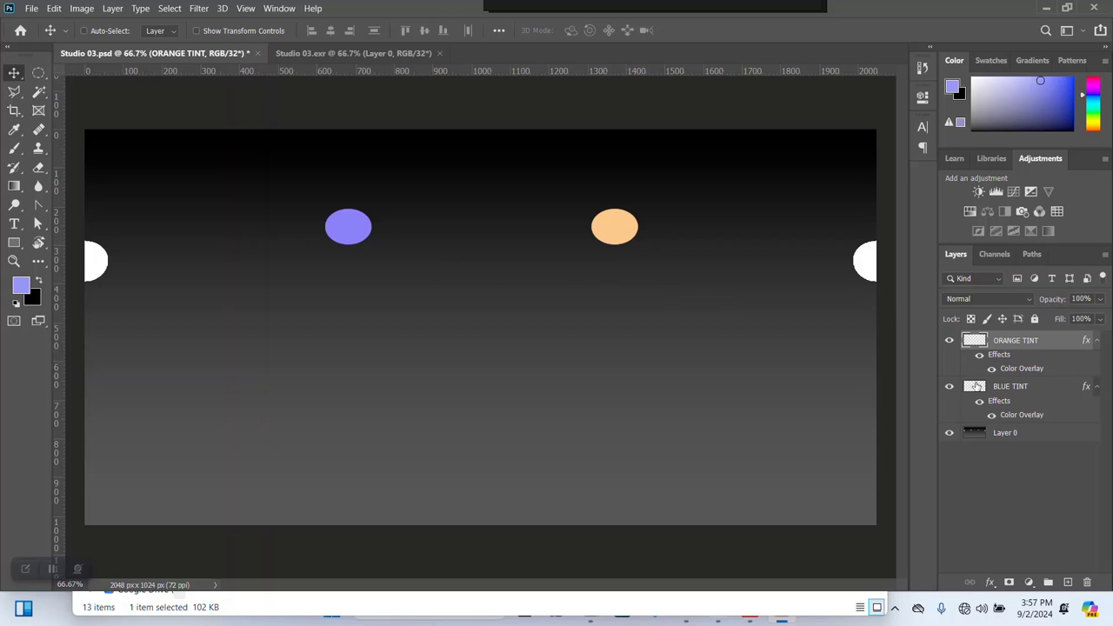
left_click(1003, 393)
left_click(950, 386)
left_click(950, 386)
left_click(950, 340)
left_click(950, 340)
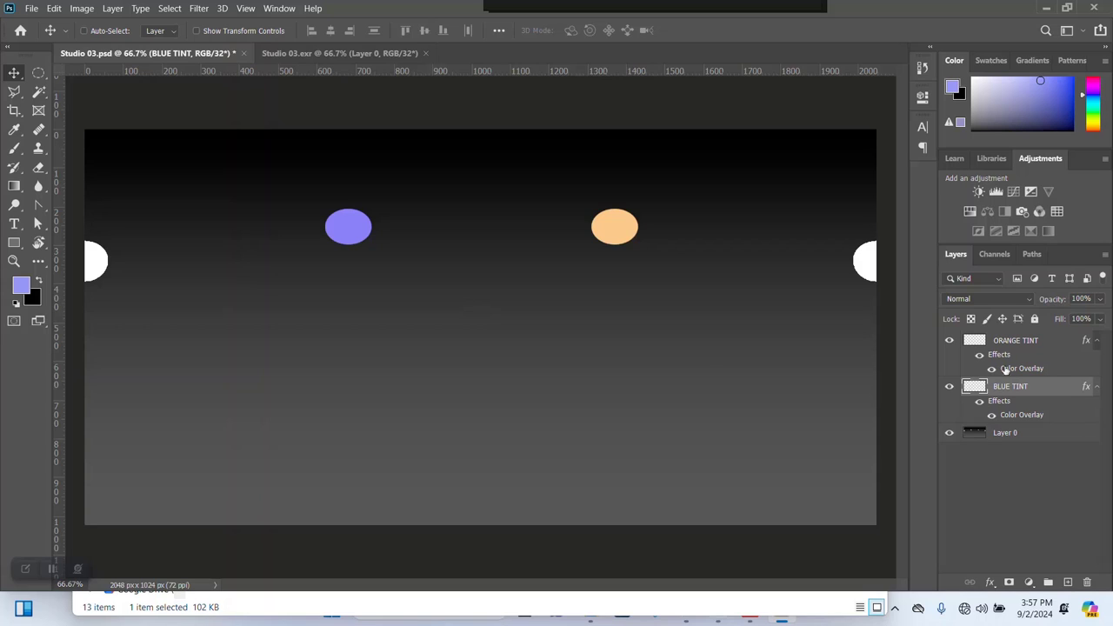
left_click(1022, 347)
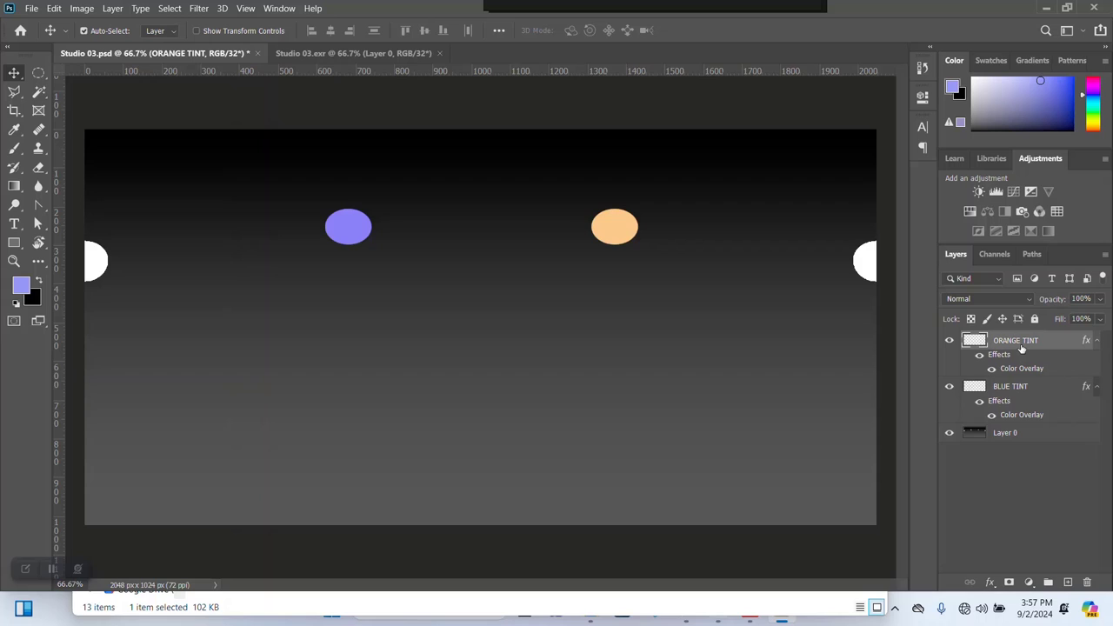
Duplicate ORANGE TINT, move the copy to top centre, enlarge it and disable its Color Overlay.
key("ctrl+j")
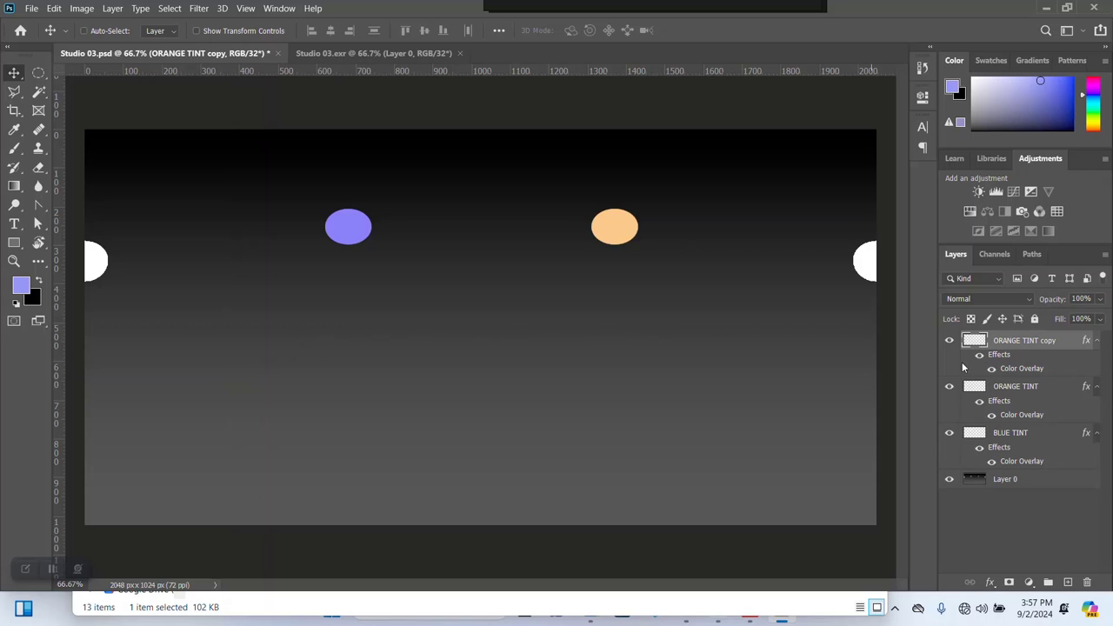
left_click_drag(508, 254, 371, 357)
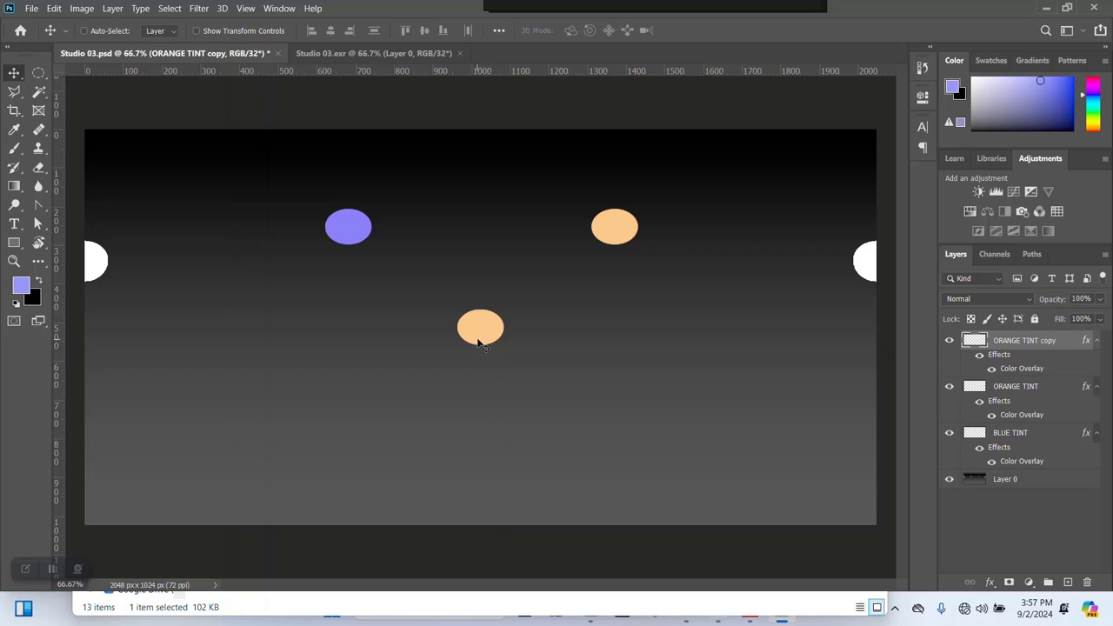
left_click_drag(480, 341, 492, 158)
key("ctrl+t")
key("Return")
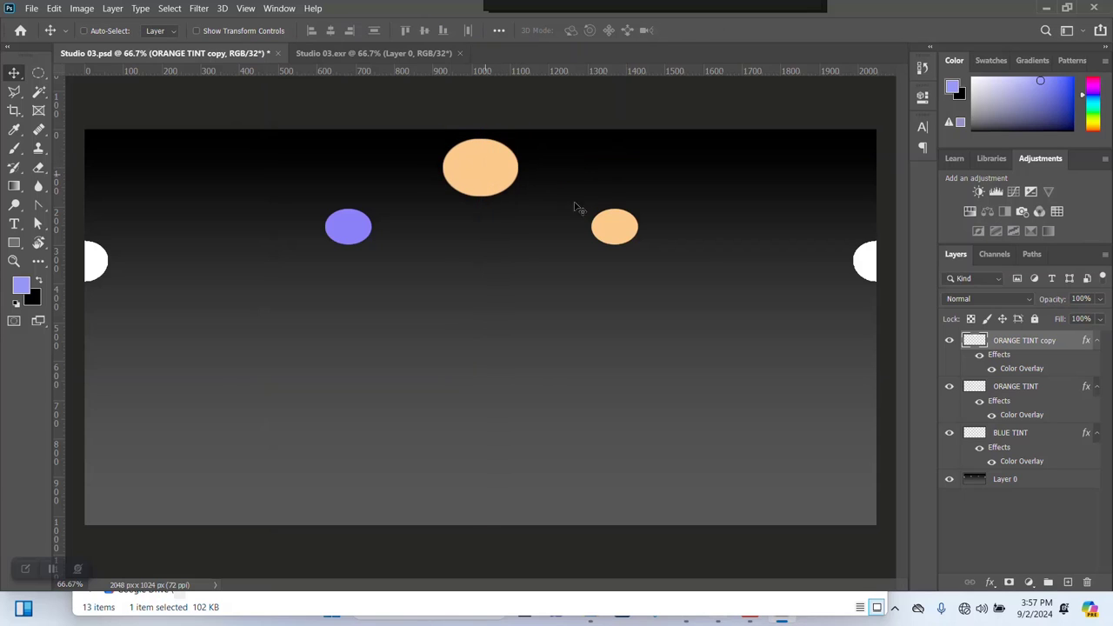
left_click(992, 369)
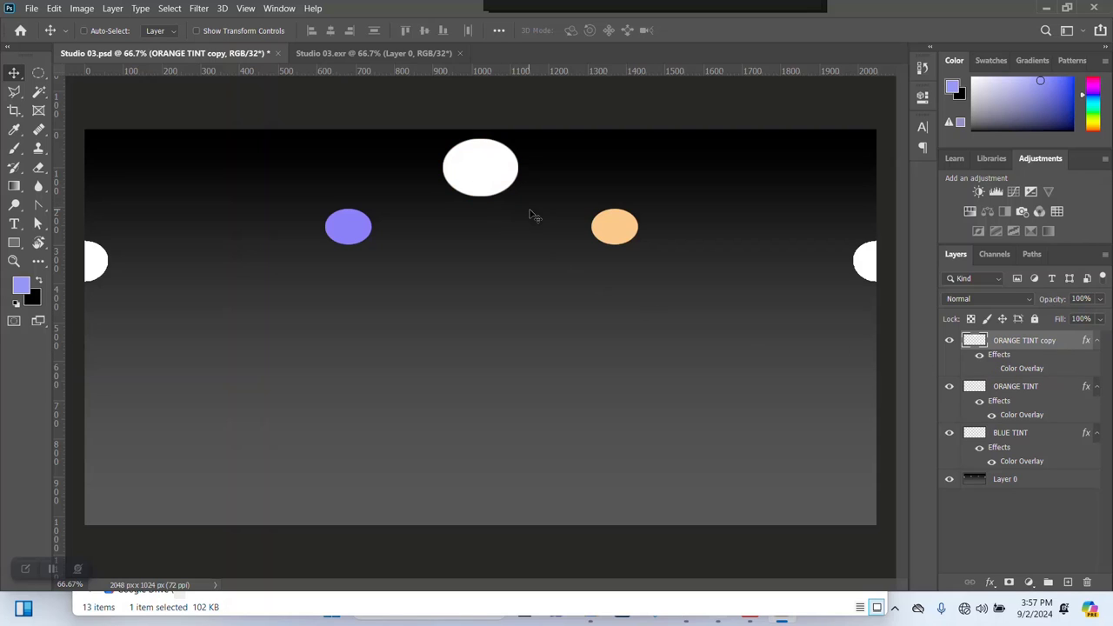
Save the document over the existing Studio 03.psd in Photoshop format.
left_click(32, 8)
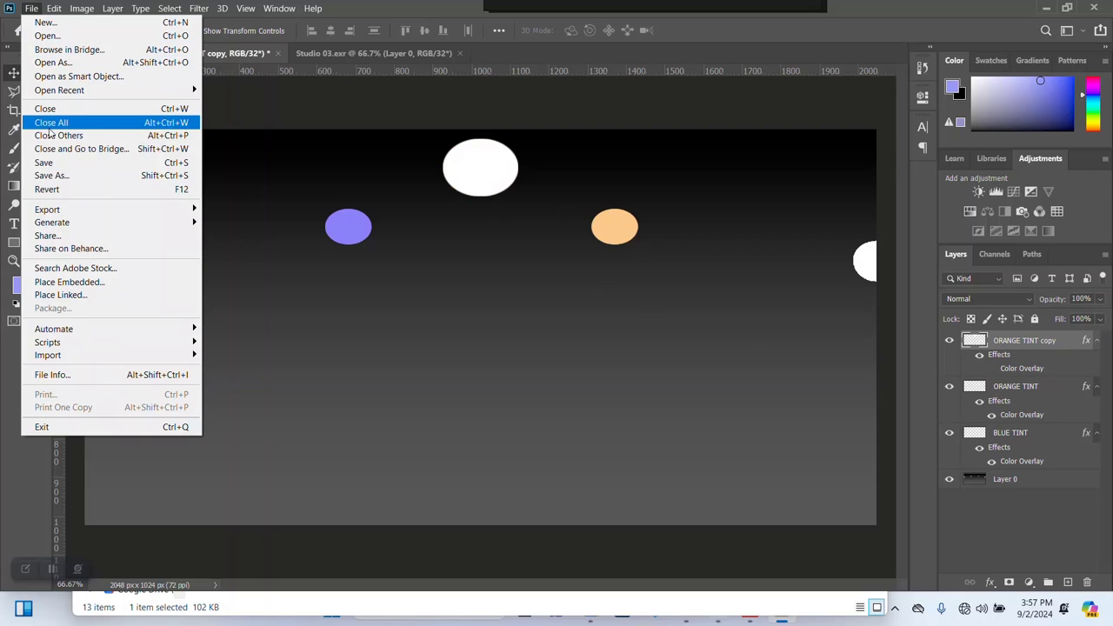
left_click(61, 176)
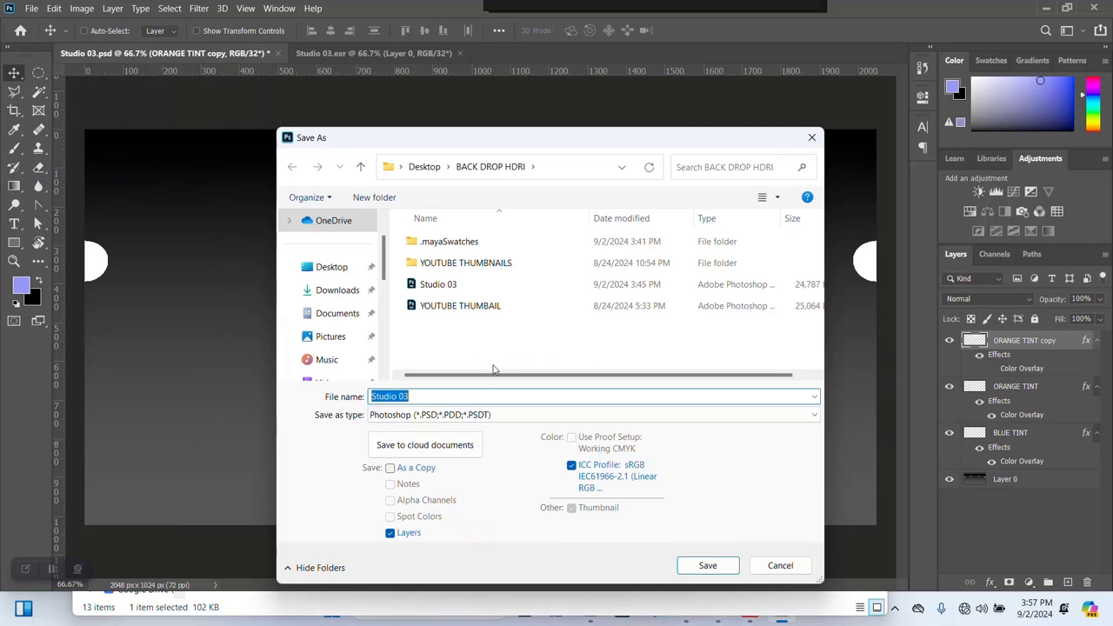
left_click(717, 570)
left_click(588, 303)
left_click(715, 162)
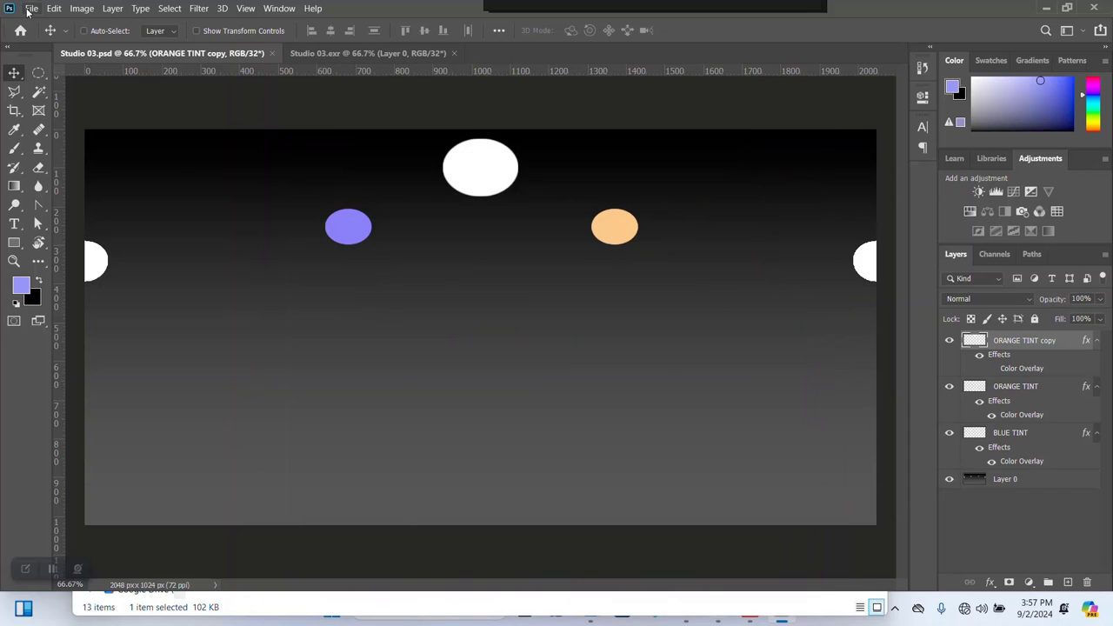
Start another Save As with OpenEXR chosen as the file format.
left_click(30, 9)
left_click(73, 175)
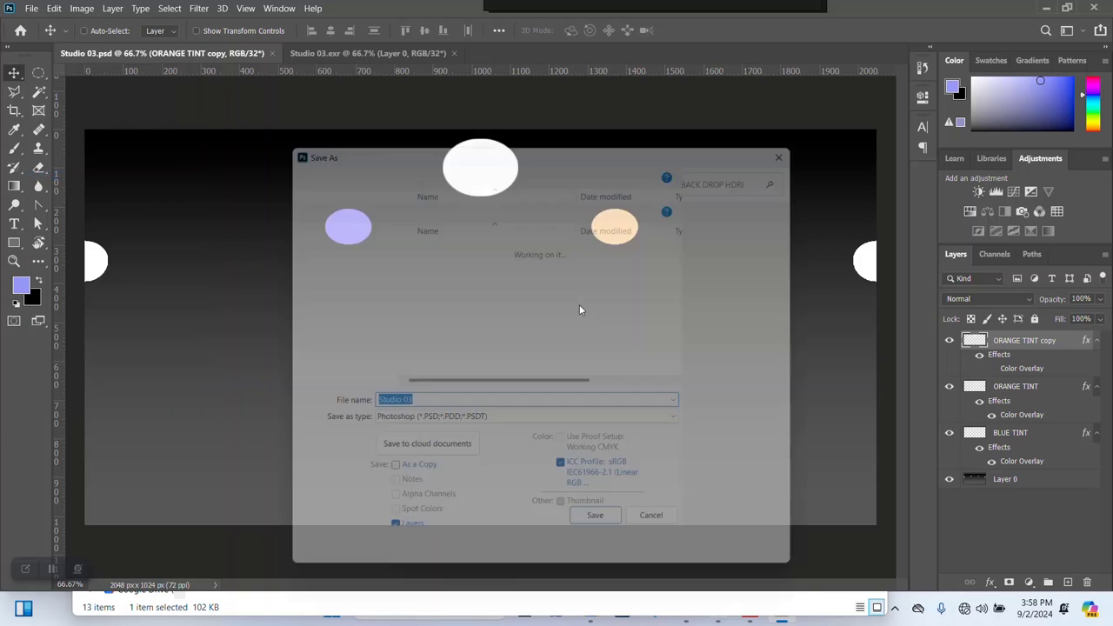
left_click(431, 415)
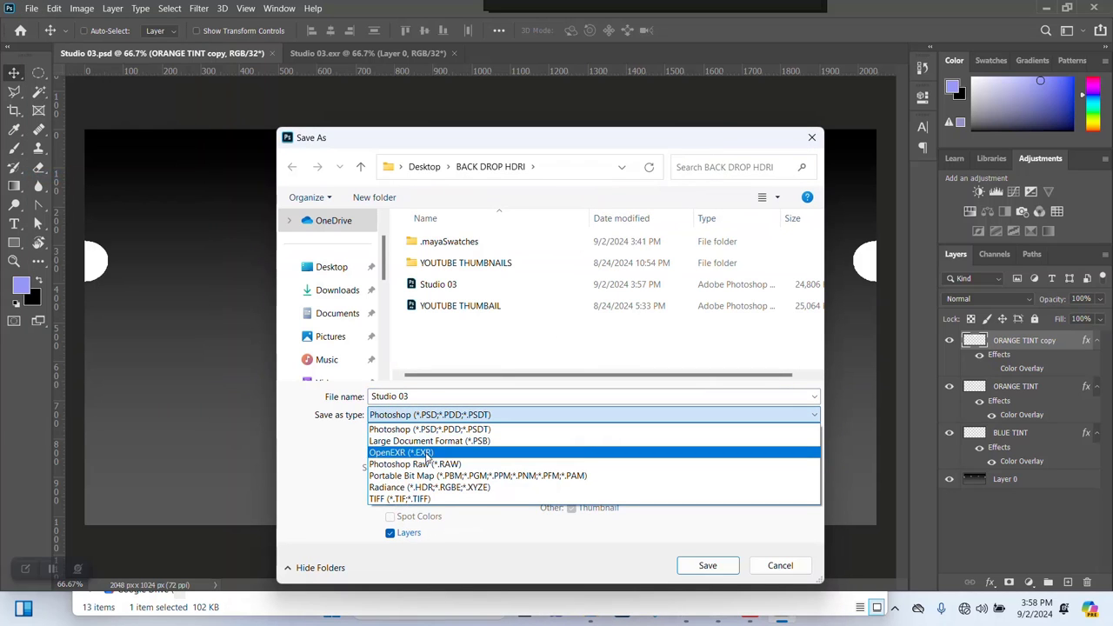
left_click(425, 454)
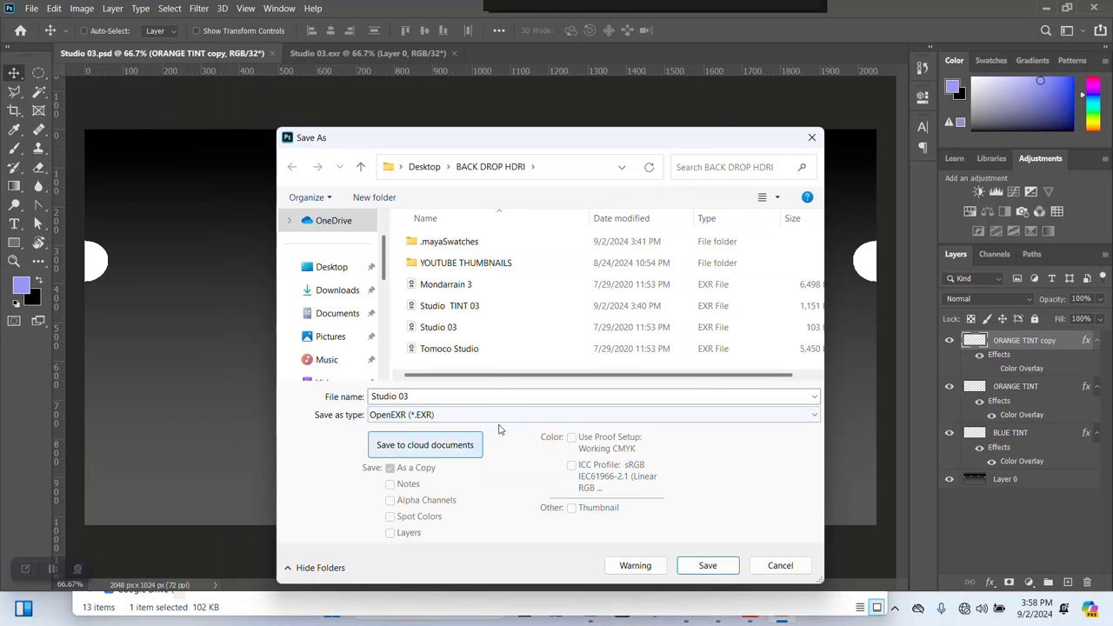
Name the file Studio COLOUR TINT 03 and save it with the default OpenEXR settings.
left_click(454, 307)
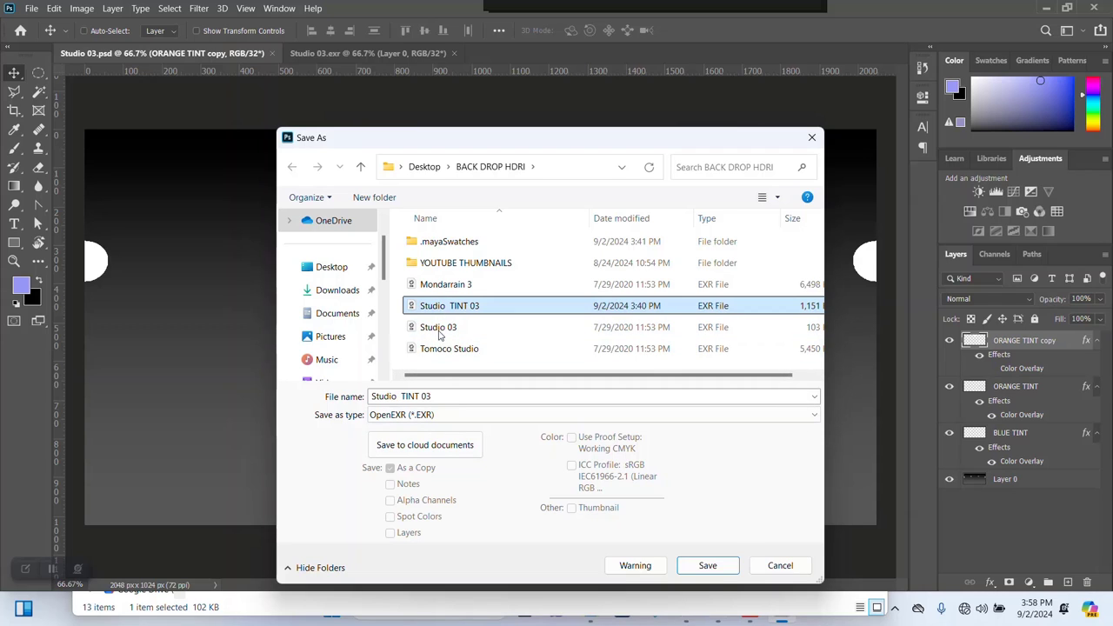
left_click(397, 396)
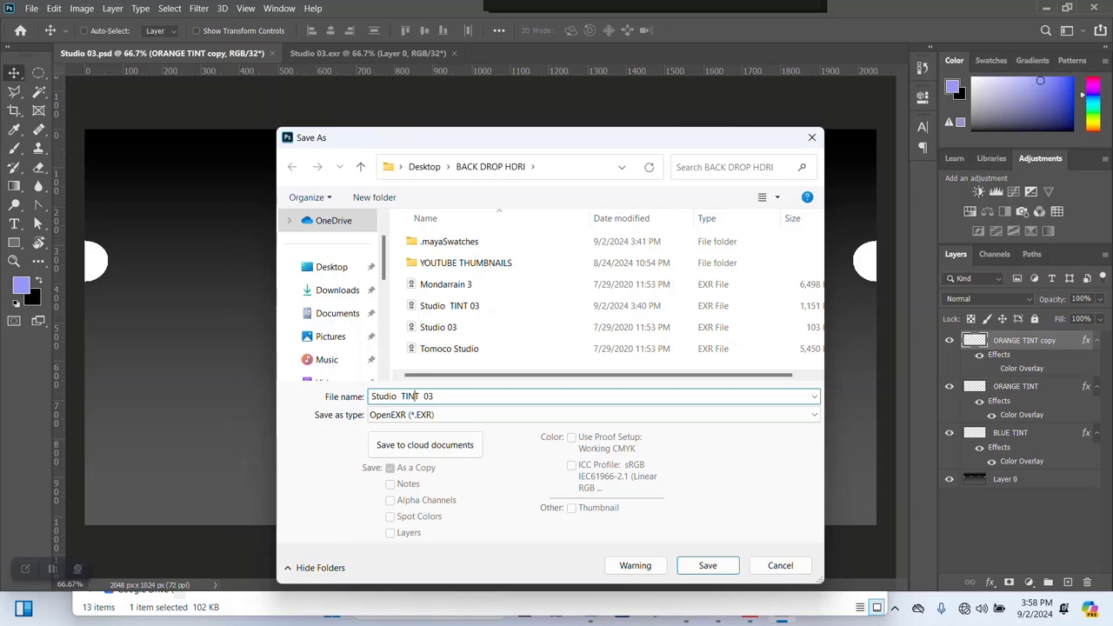
left_click(401, 396)
key("BackSpace")
type("colour")
key("BackSpace")
key("BackSpace")
key("BackSpace")
key("BackSpace")
key("BackSpace")
key("BackSpace")
type("COLOUR")
key("Return")
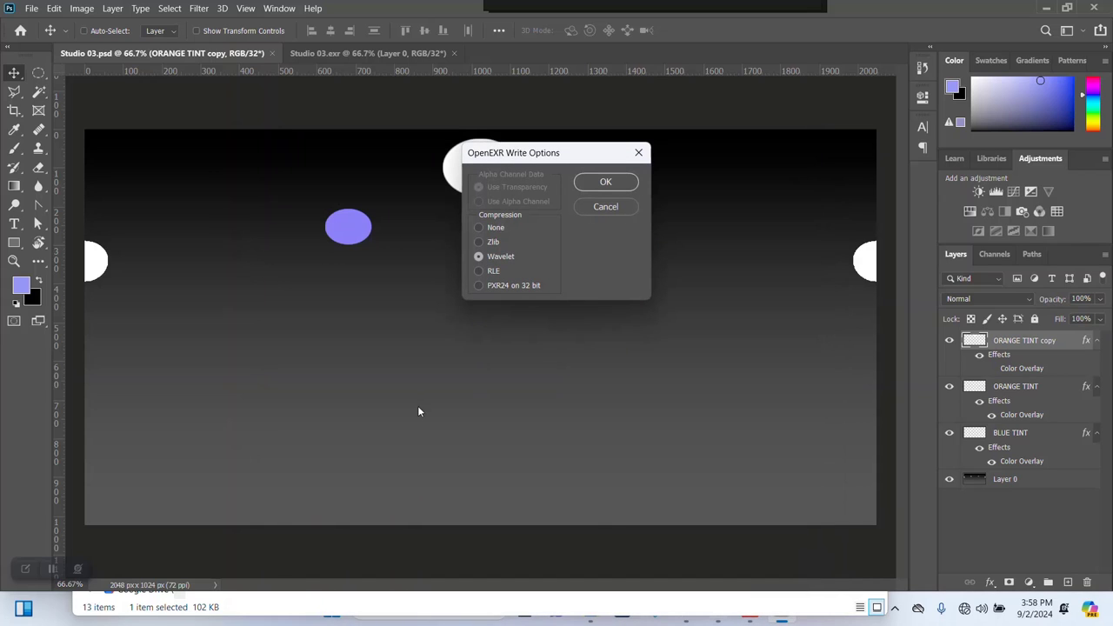
left_click(608, 186)
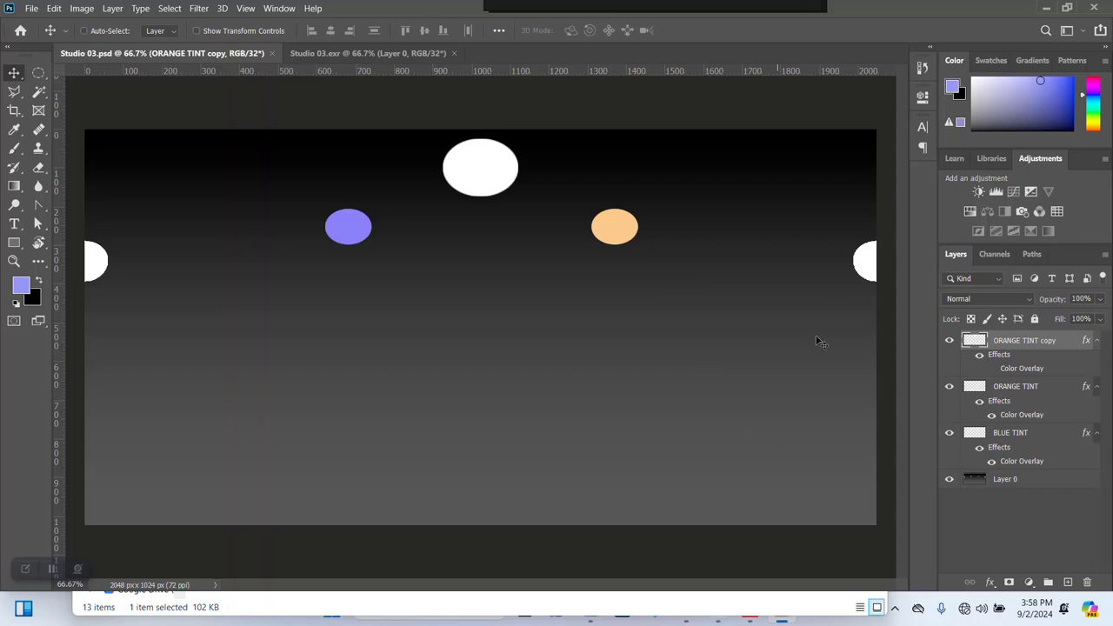
Minimize Photoshop, close File Explorer and switch the viewport to the saved head close-up camera.
left_click(1044, 8)
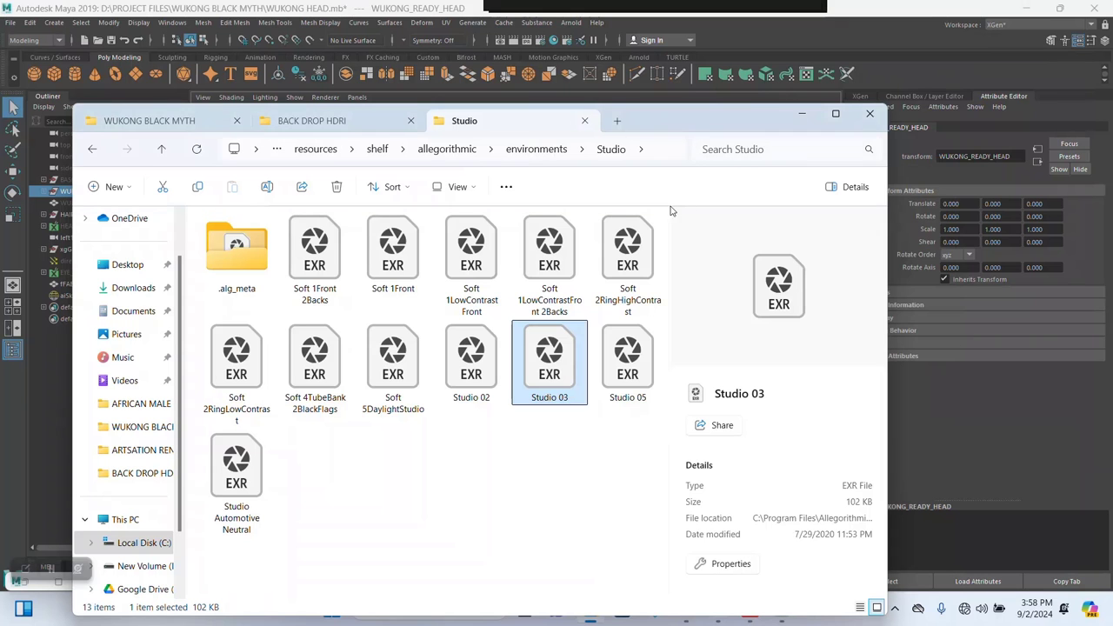
left_click(832, 42)
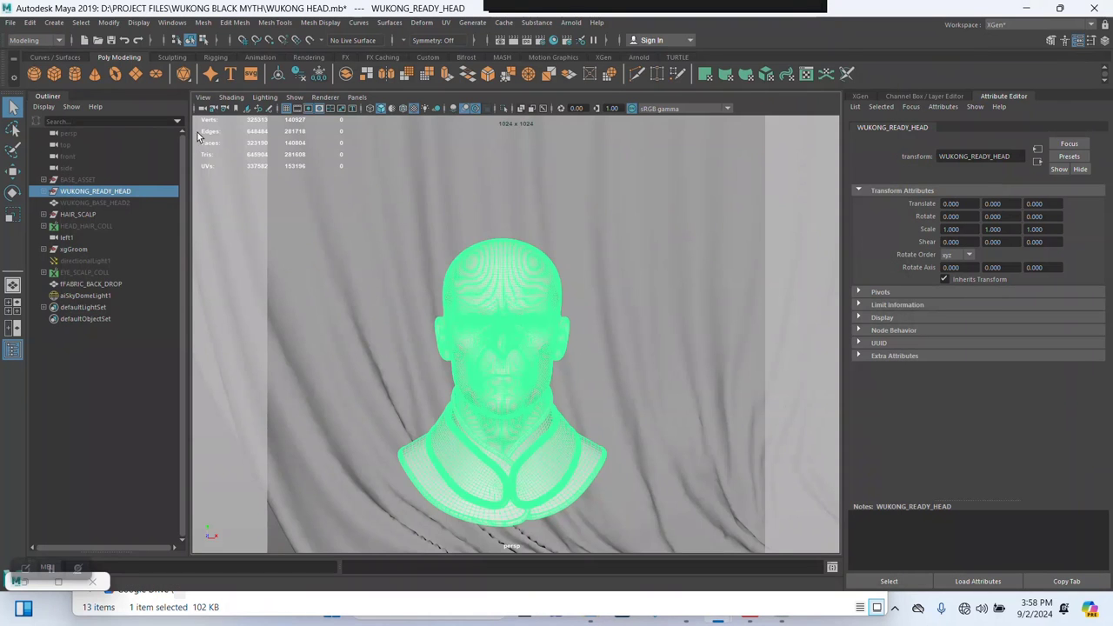
left_click(203, 97)
mouse_move(339, 304)
left_click(385, 303)
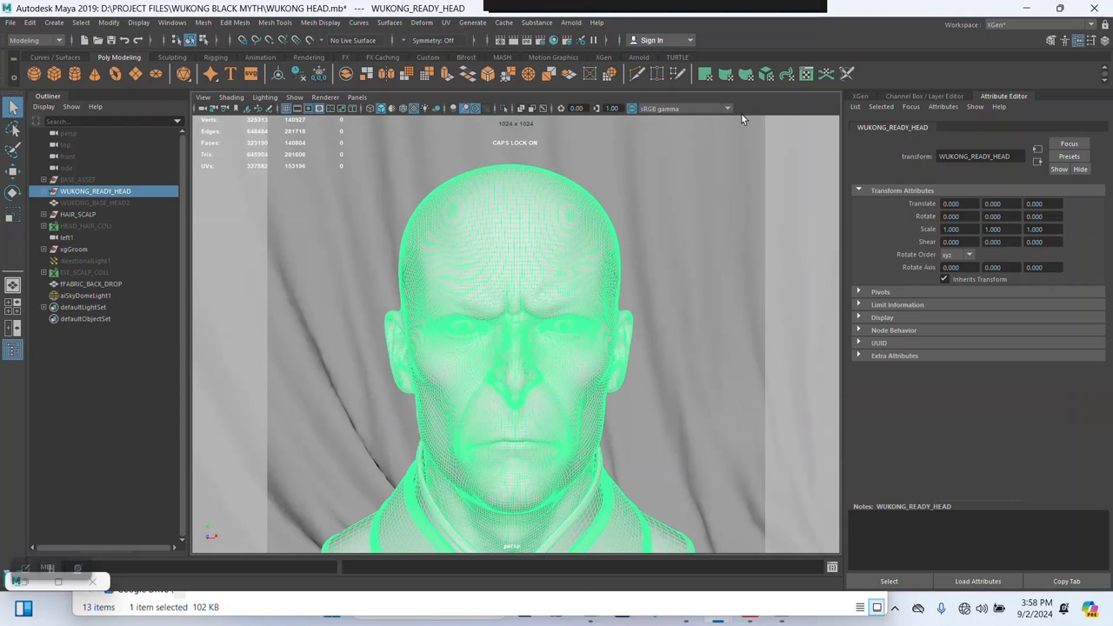
Load the MID RENDER SETTINGS user preset on the Arnold Renderer tab.
left_click(548, 42)
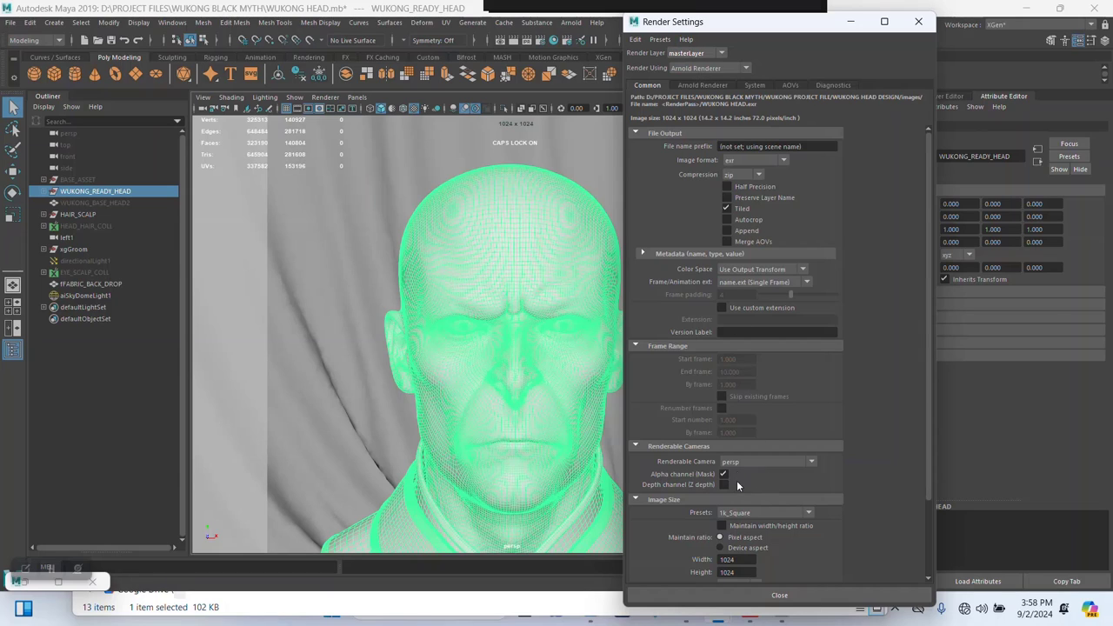
scroll(740, 452, "down", 3)
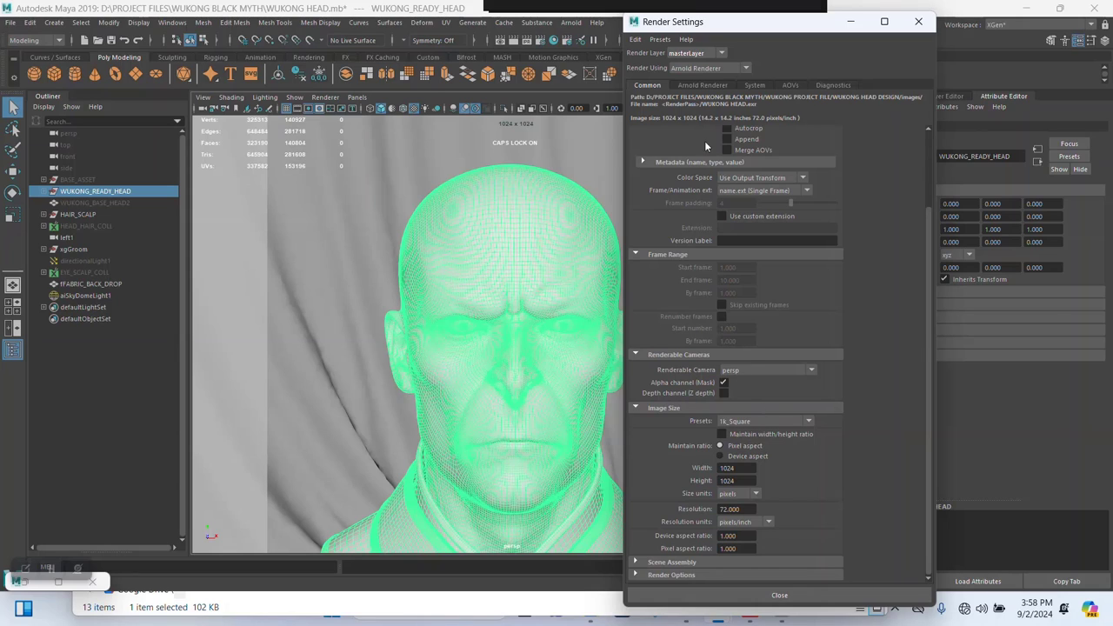
left_click(704, 86)
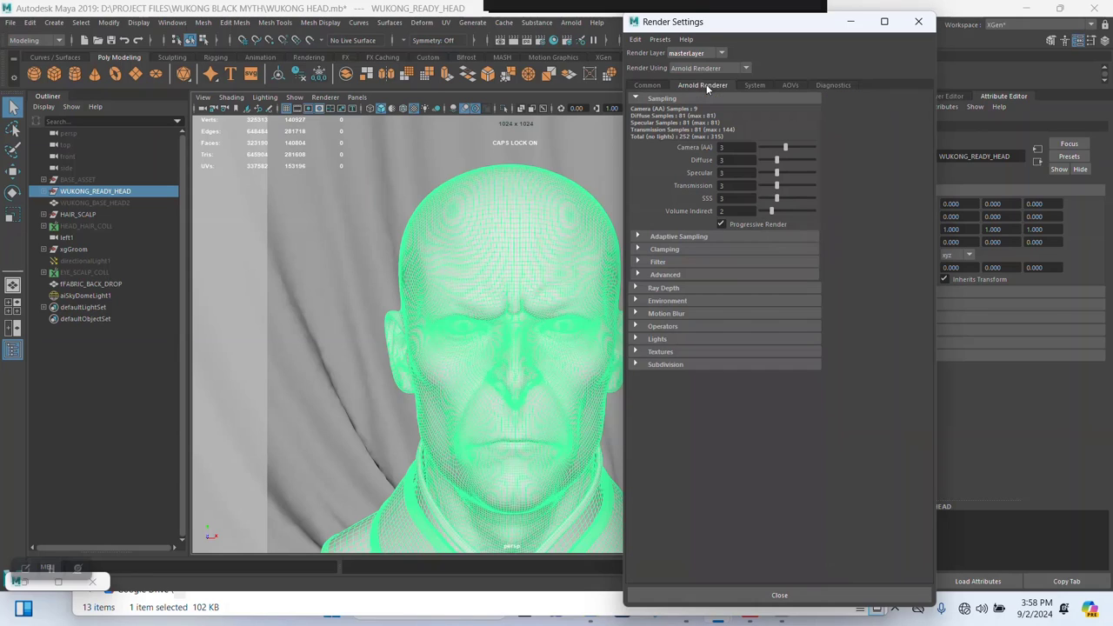
left_click(661, 40)
mouse_move(739, 85)
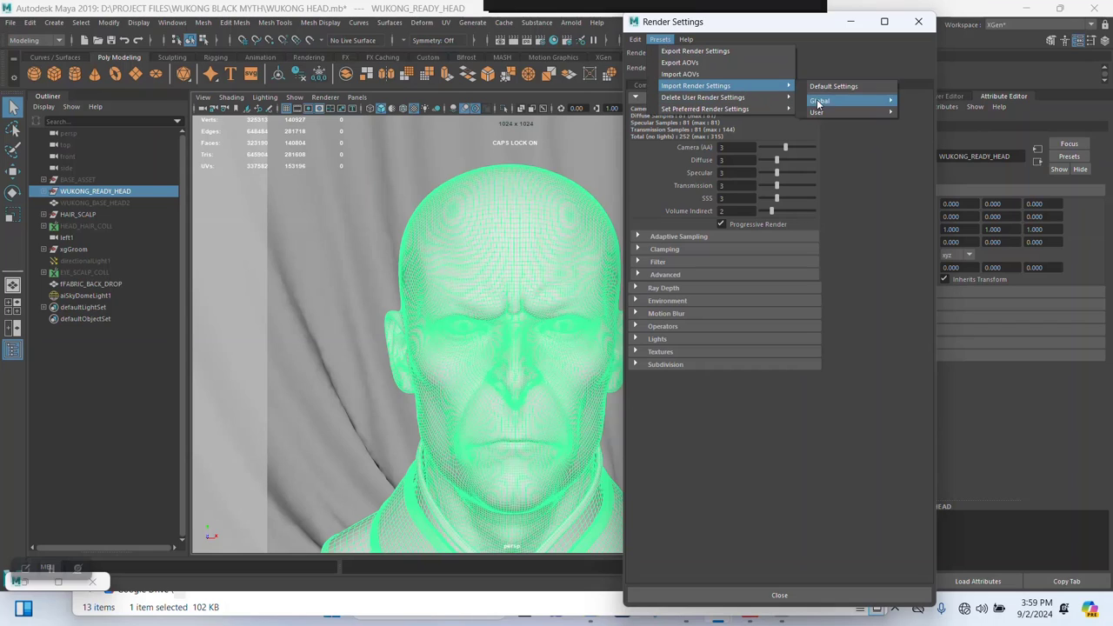
mouse_move(835, 113)
left_click(947, 135)
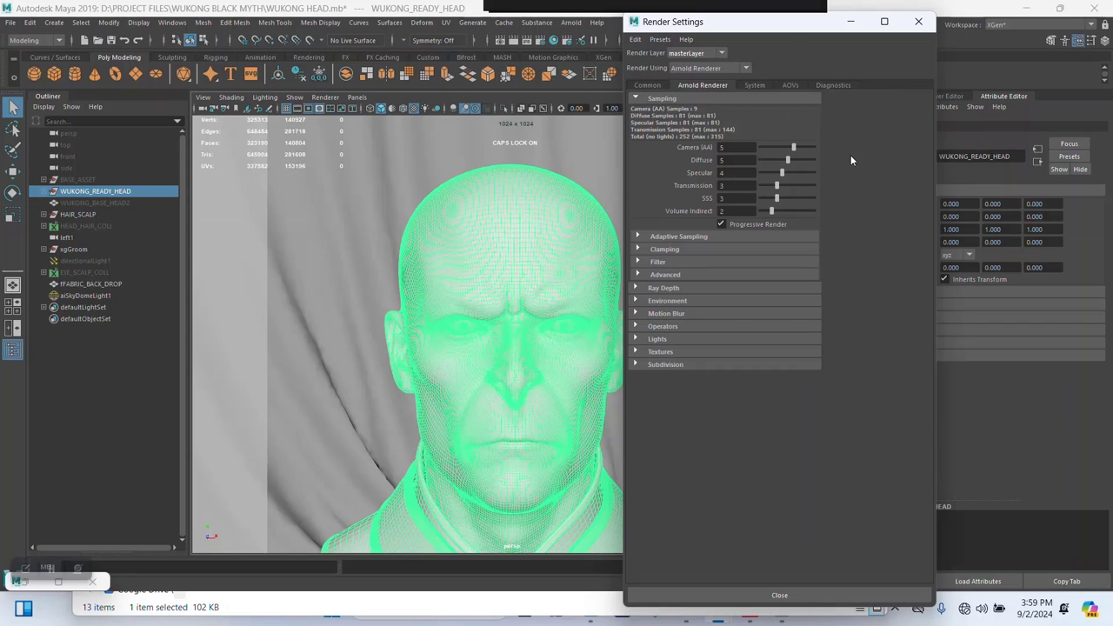
Under Textures, turn off Auto-convert to TX and set Max Cache Size to 0.
left_click(663, 353)
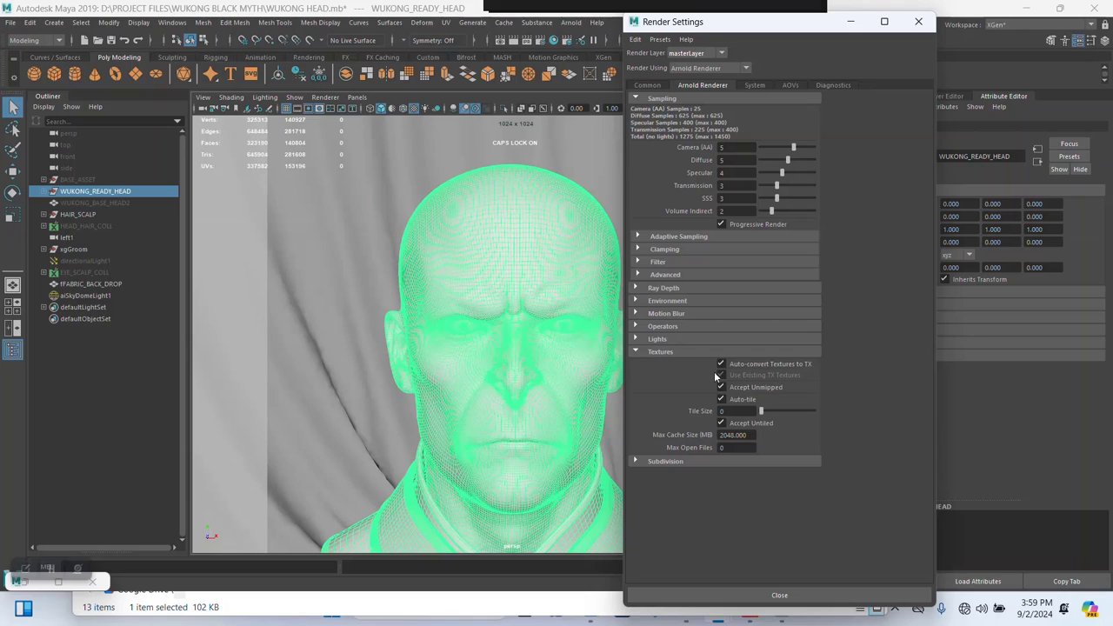
left_click(722, 364)
left_click_drag(753, 436, 693, 435)
type("0")
key("Return")
Connect a File texture to aiSkyDomeLight1's Color attribute.
left_click(919, 21)
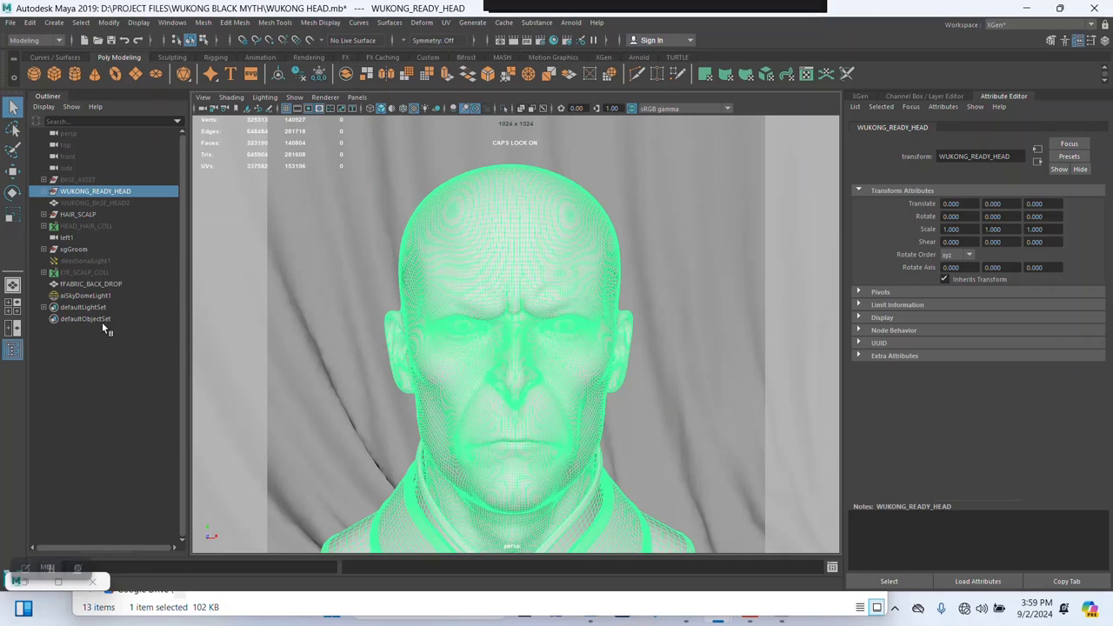
left_click(87, 297)
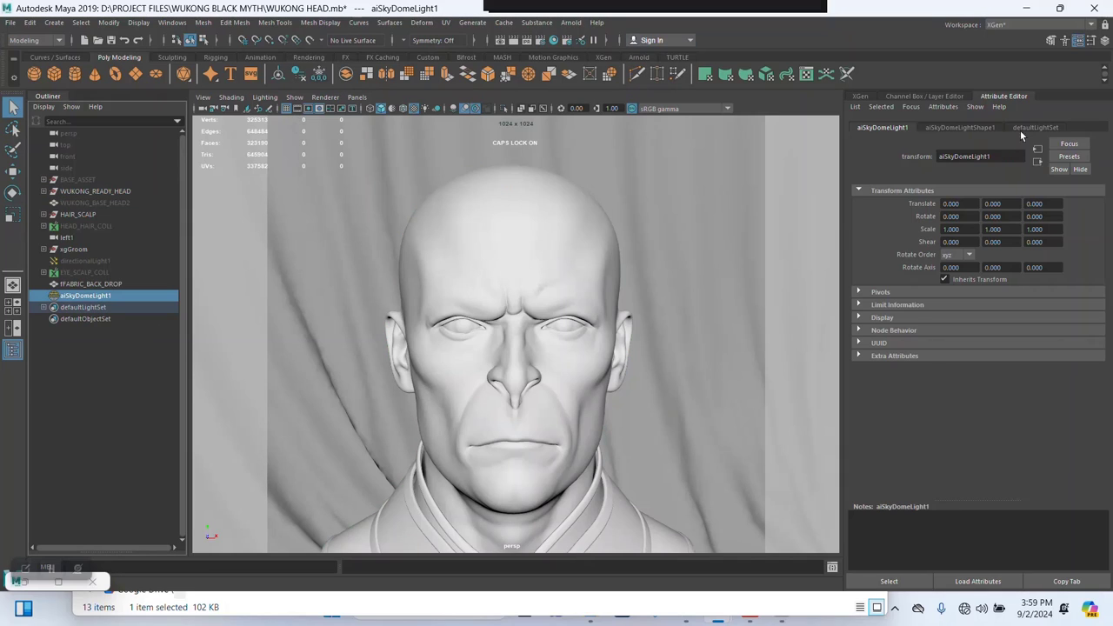
left_click(964, 128)
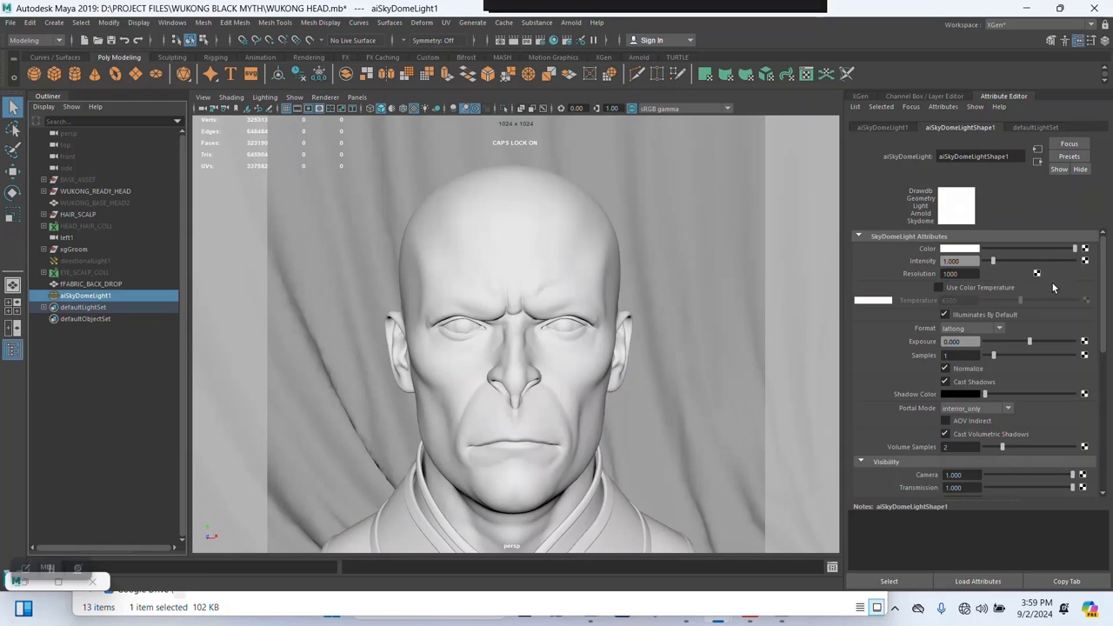
left_click(1084, 249)
left_click(468, 315)
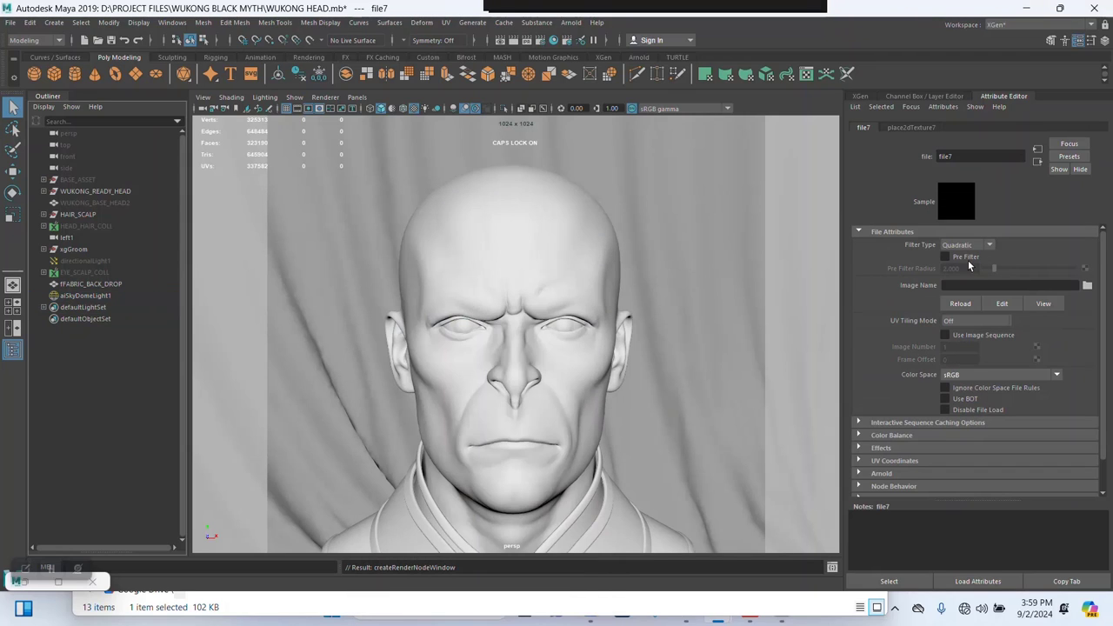
Load Studio COLOUR TINT 03.exr from Desktop/BACK DROP HDRI into the file texture.
left_click(1087, 286)
left_click(233, 252)
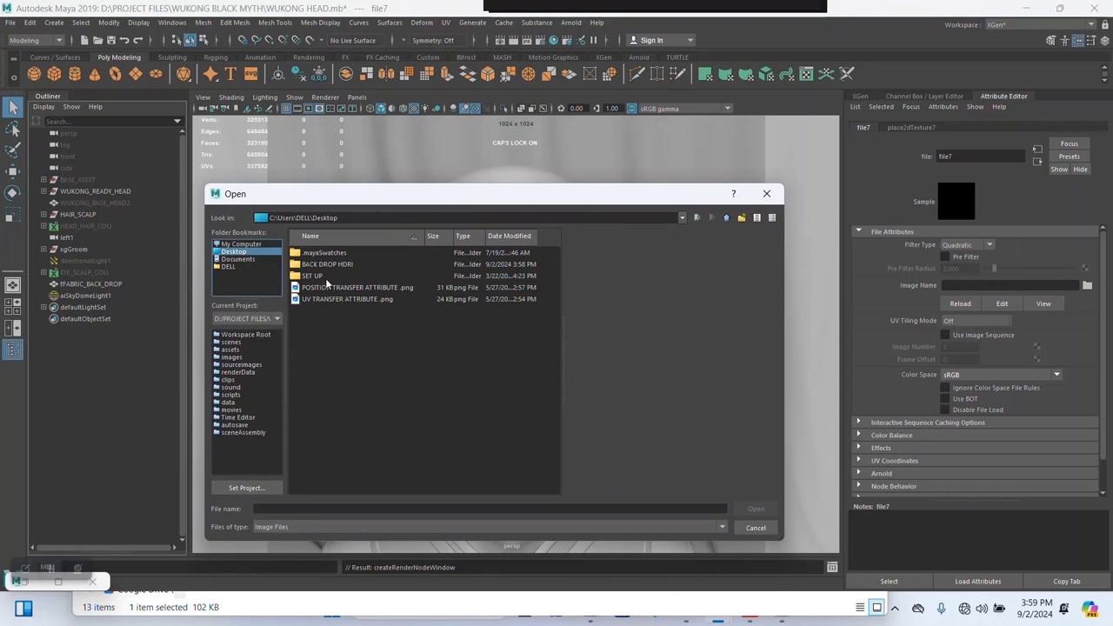
double_click(328, 264)
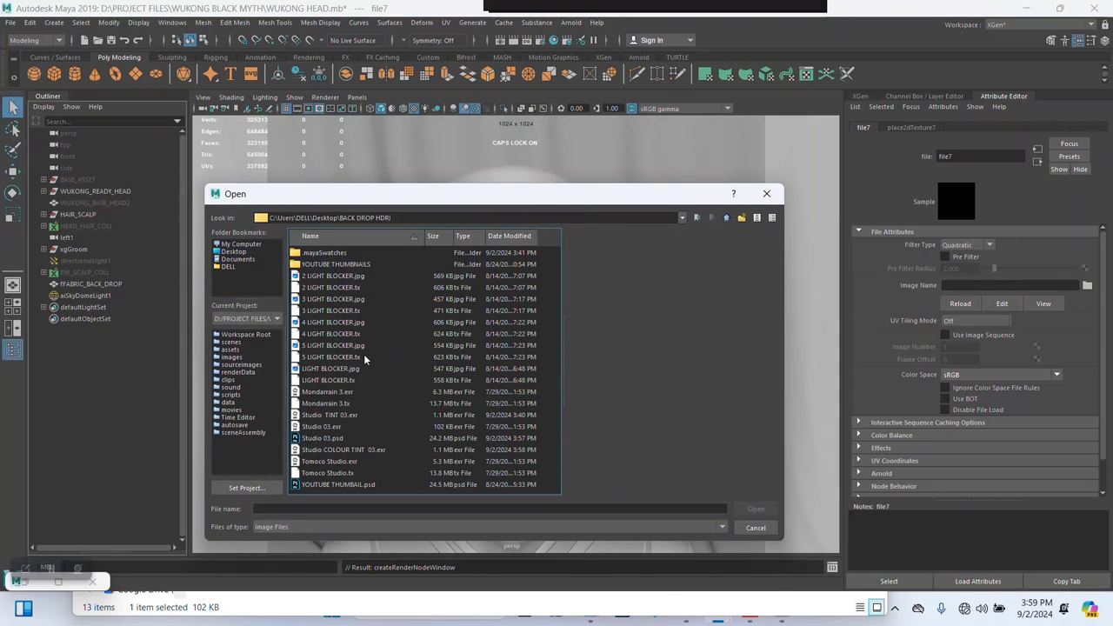
left_click(337, 450)
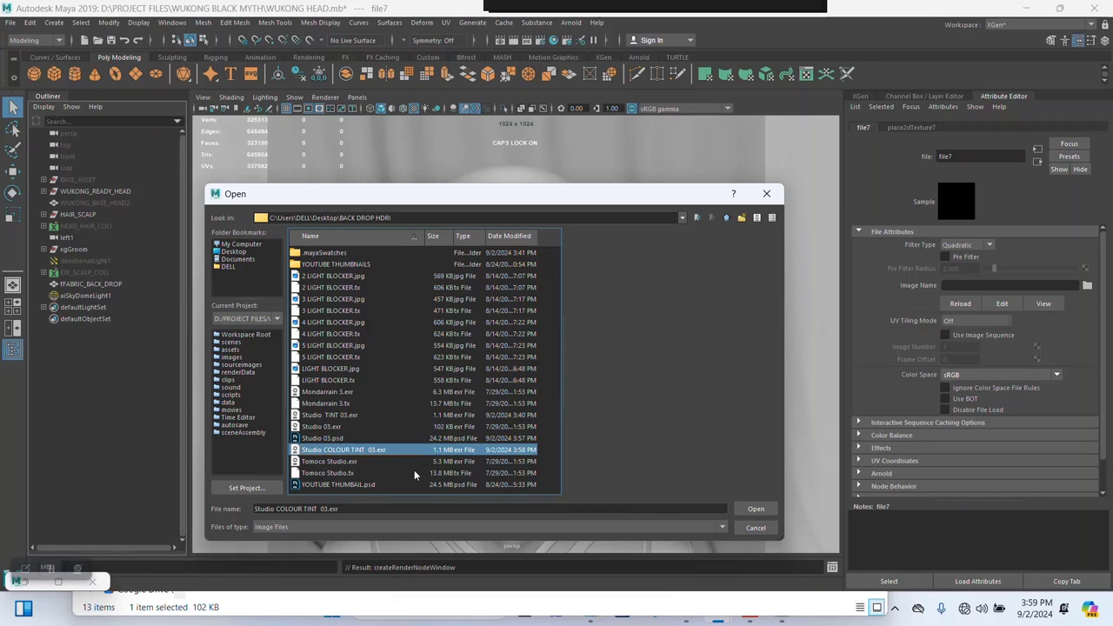
left_click(750, 512)
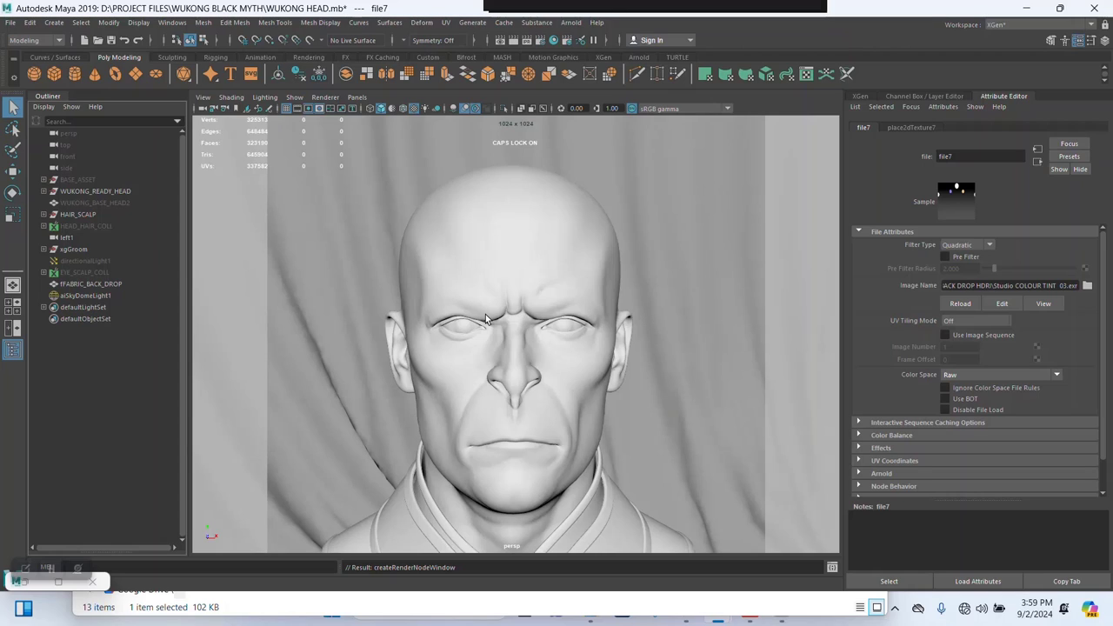
Check the backdrop's material, then raise the Wukong head's specular roughness from 0.100 to about 0.72.
left_click(716, 261)
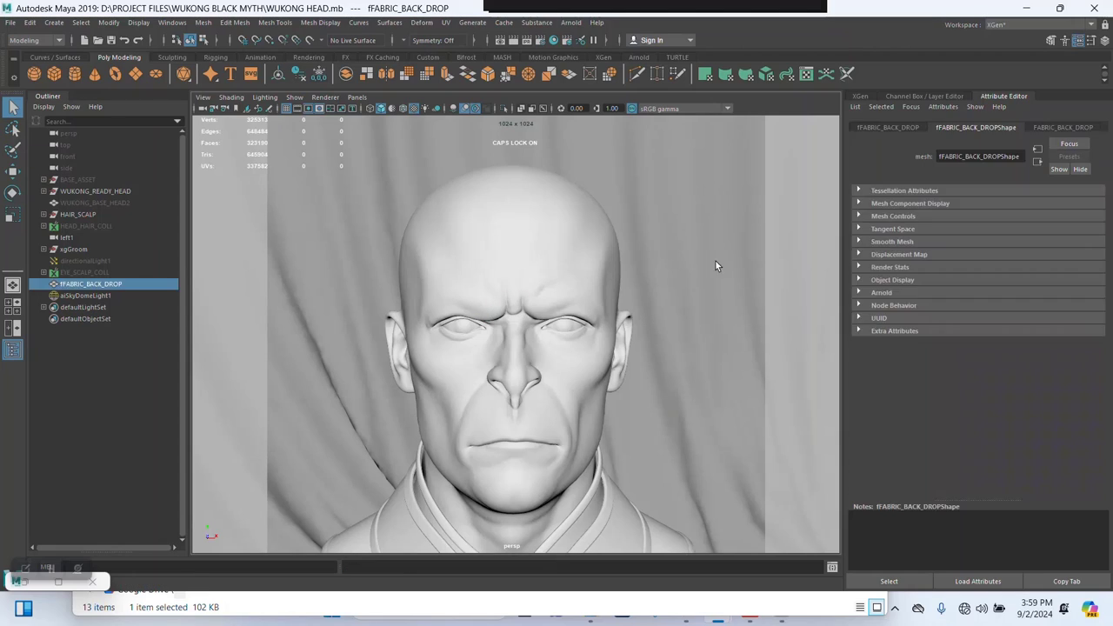
left_click(1063, 127)
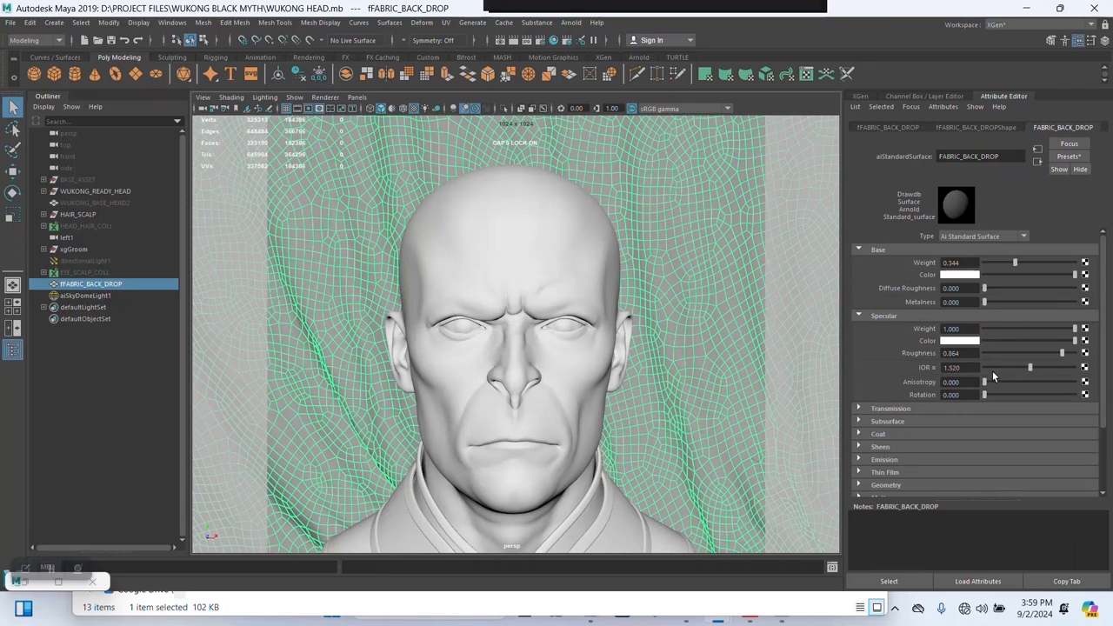
scroll(995, 378, "down", 2)
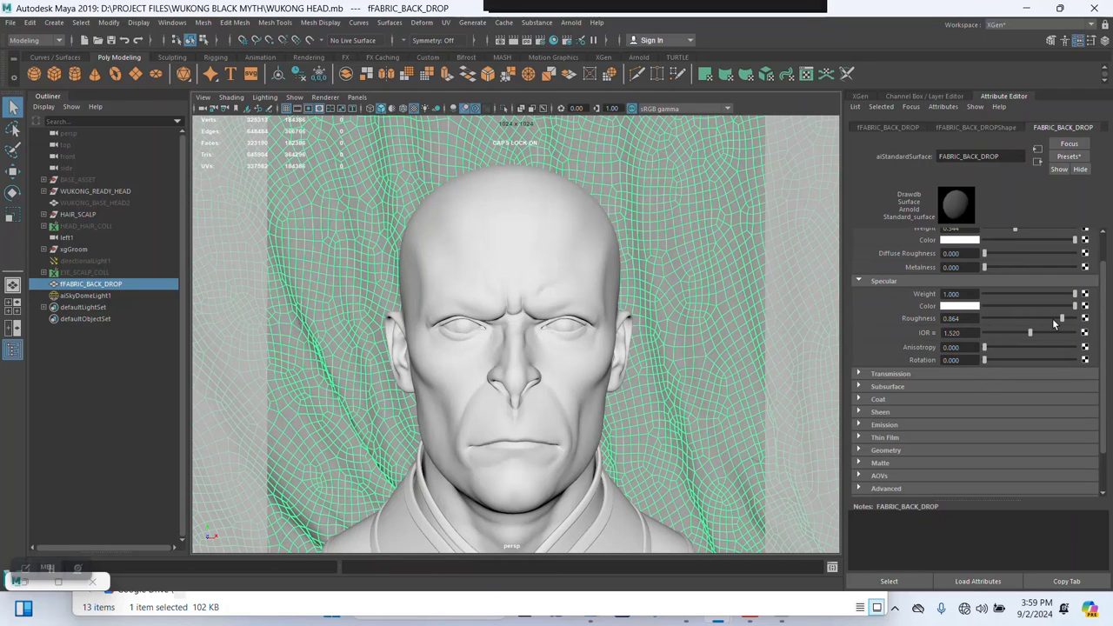
left_click(482, 255)
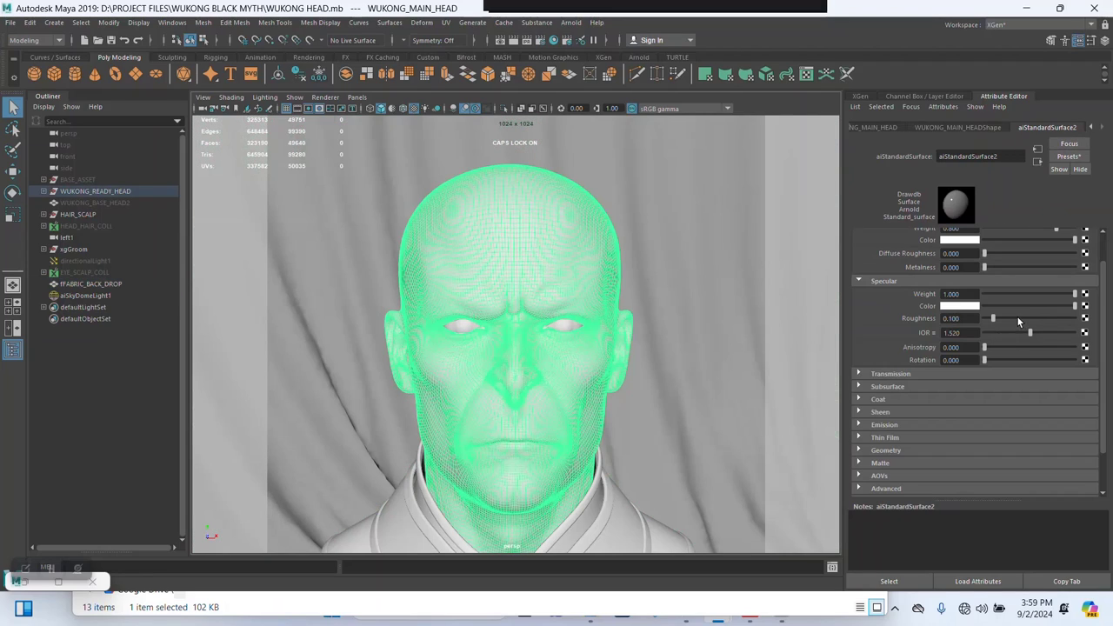
left_click_drag(1020, 321, 1048, 320)
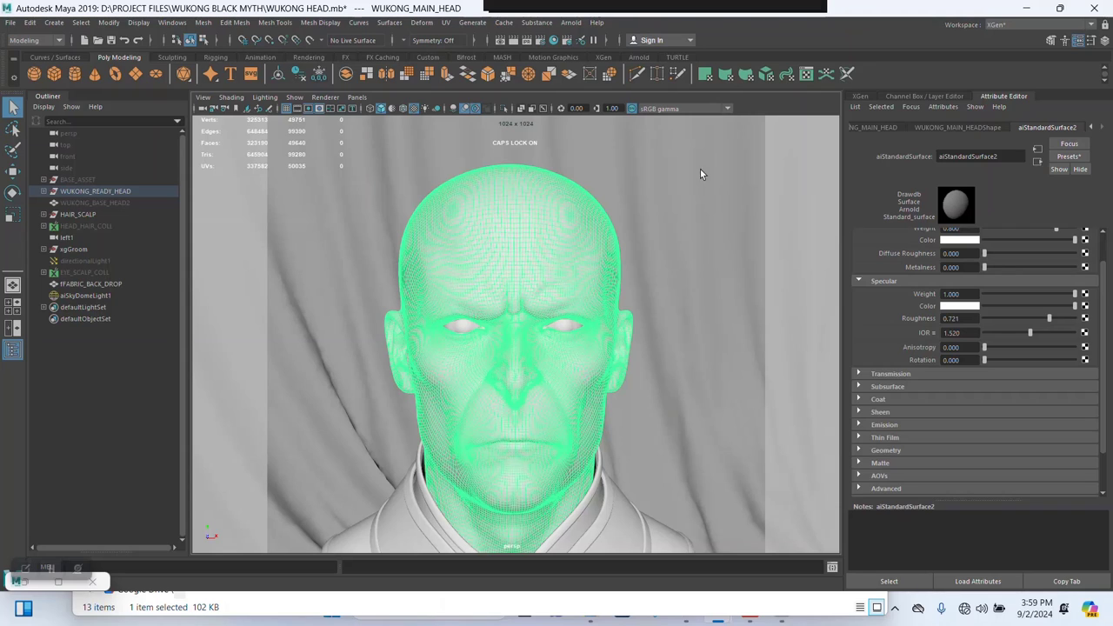
Frame aiSkyDomeLight1 and orbit around the dome and head to inspect the tinted lights.
left_click(85, 296)
key("f")
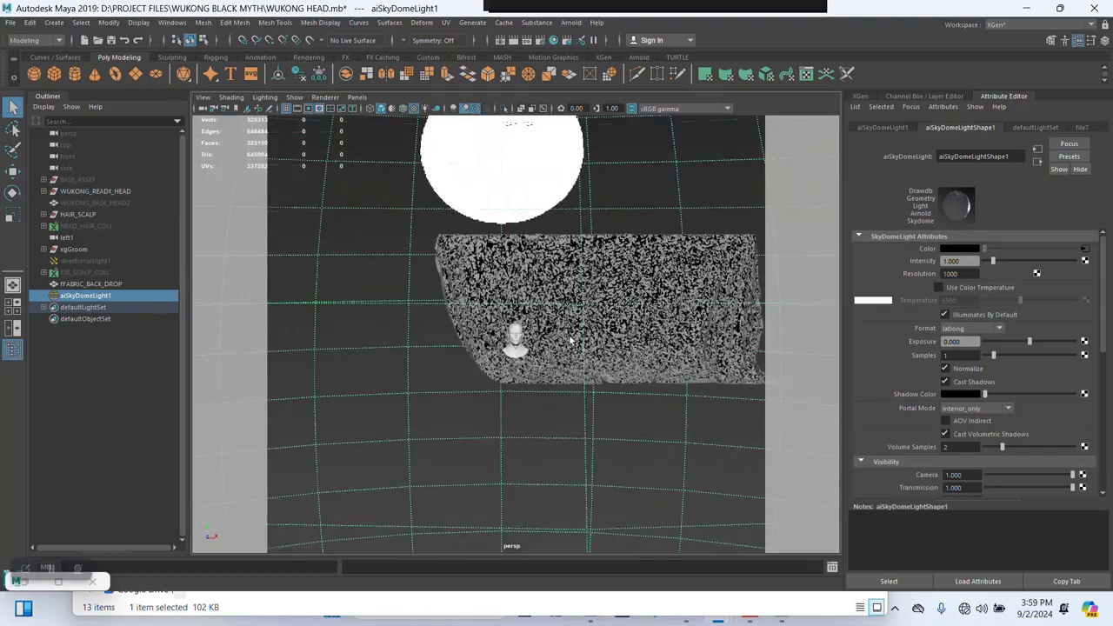
left_click_drag(476, 290, 669, 324, "alt")
scroll(540, 356, "up", 5)
left_click_drag(540, 355, 652, 309, "alt")
Look over the lights and fabric backdrop, then minimize Maya and File Explorer to the desktop.
left_click_drag(485, 309, 522, 345, "alt")
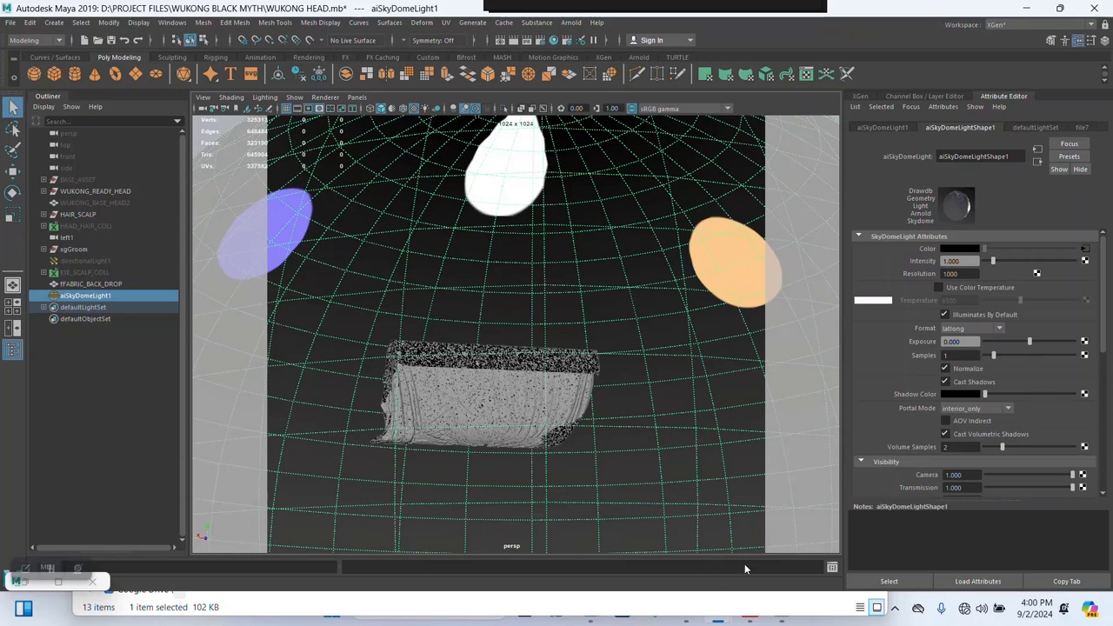
left_click(1027, 8)
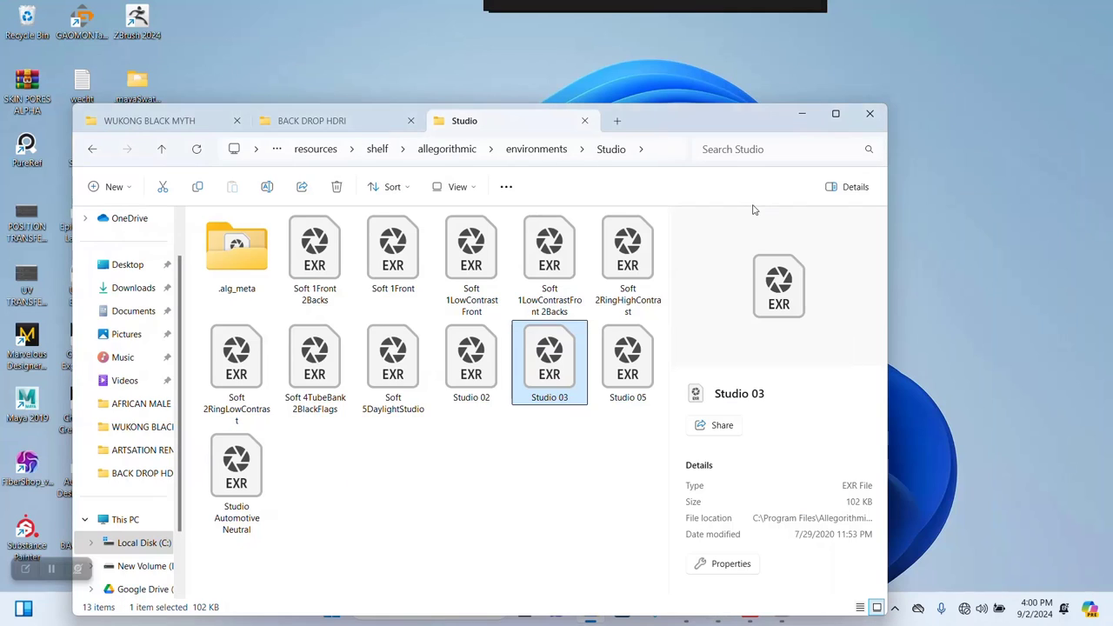
left_click(801, 114)
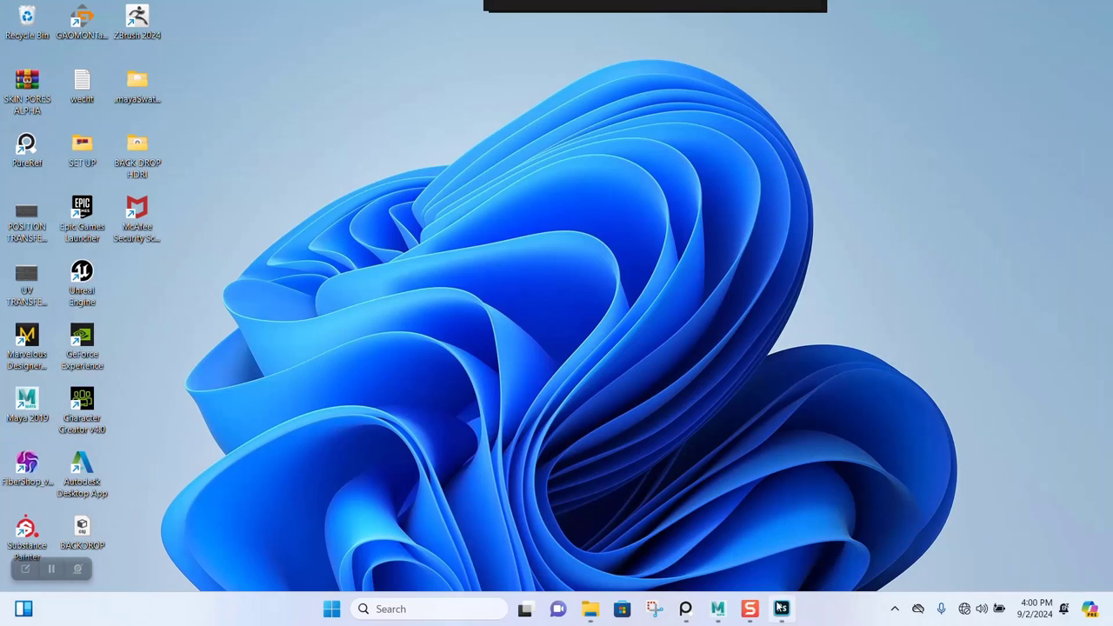
In Photoshop, hide the ORANGE TINT copy layer and draw a new ellipse near the image centre.
left_click(782, 609)
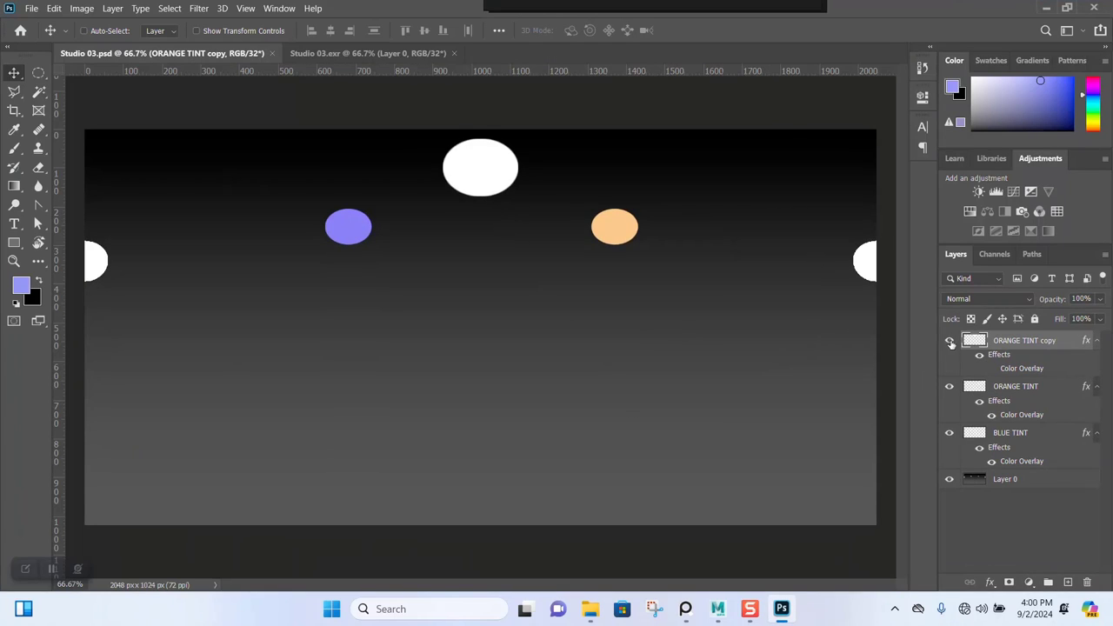
left_click(950, 342)
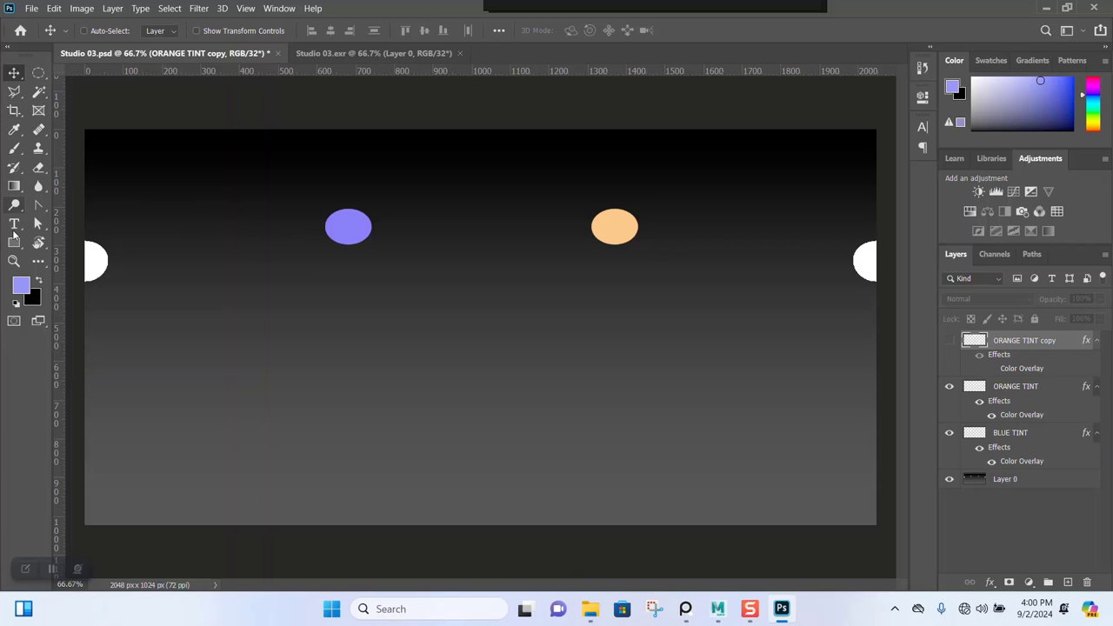
mouse_move(14, 242)
left_mouse_down()
mouse_move(68, 254)
mouse_move(24, 247)
mouse_move(52, 284)
mouse_move(52, 269)
left_mouse_up()
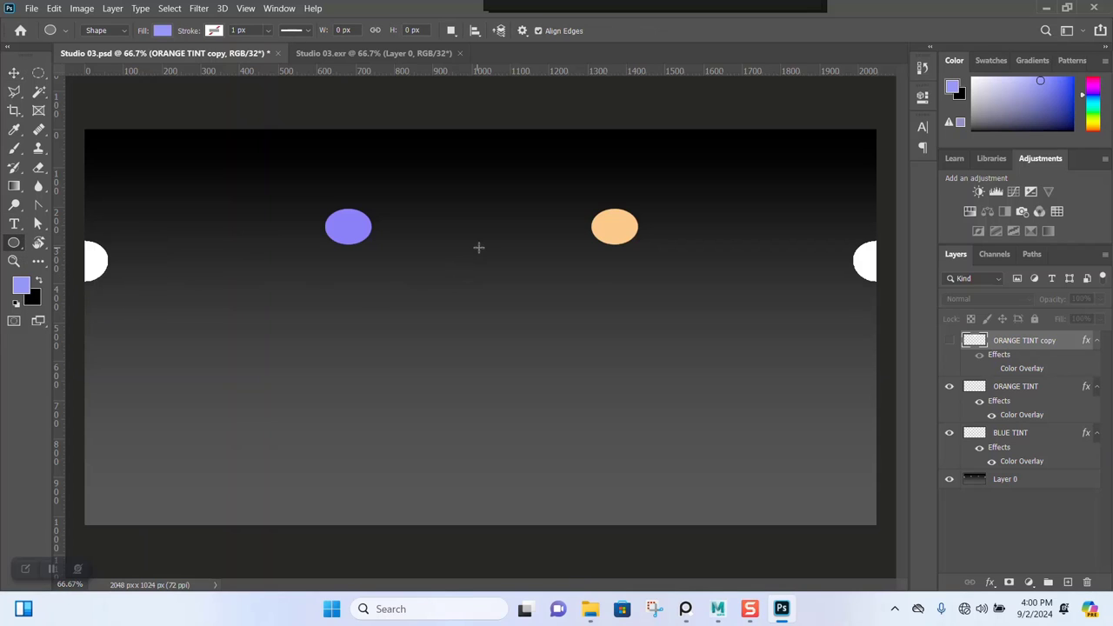
left_click_drag(479, 247, 542, 302, "shift")
Move the circle to the top centre, fill it with white, and shrink it slightly.
key("v")
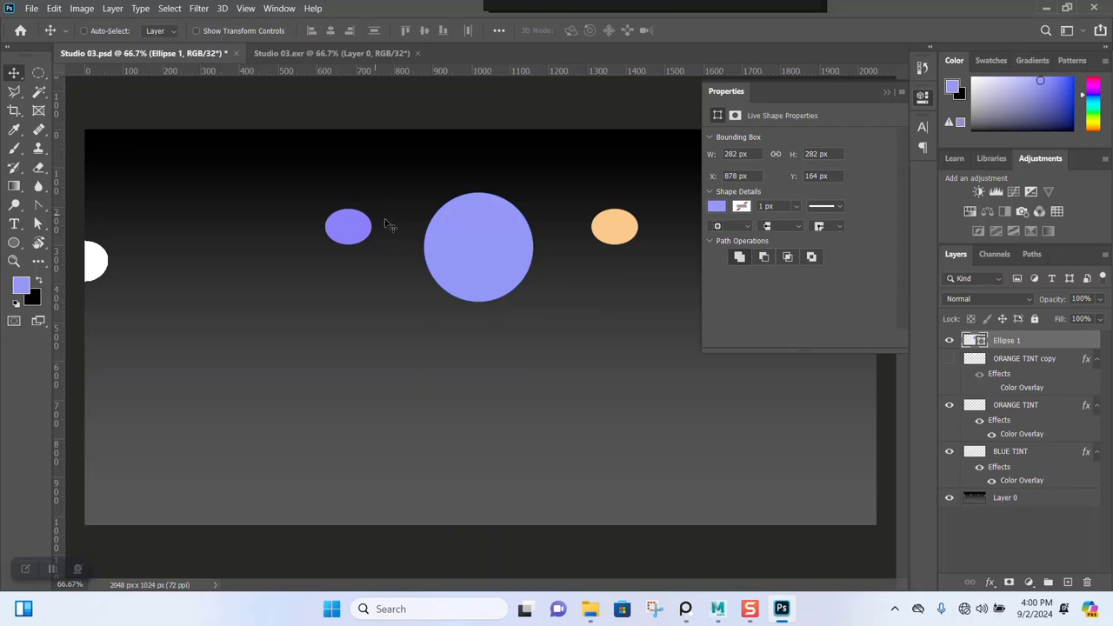
left_click_drag(466, 258, 472, 200)
left_click(719, 207)
left_click(760, 283)
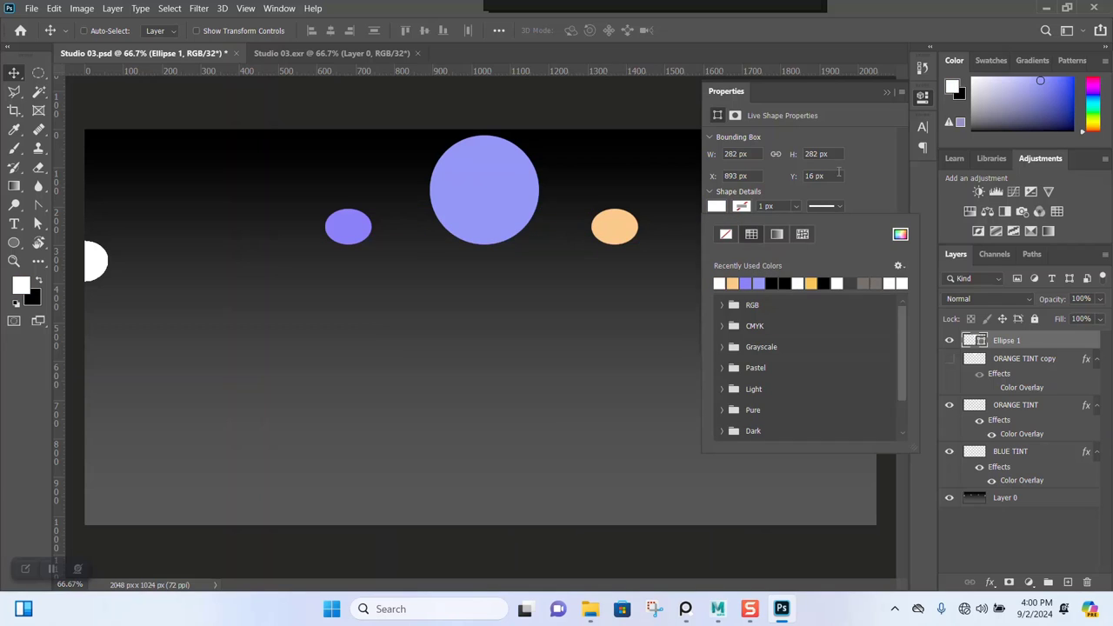
left_click(889, 93)
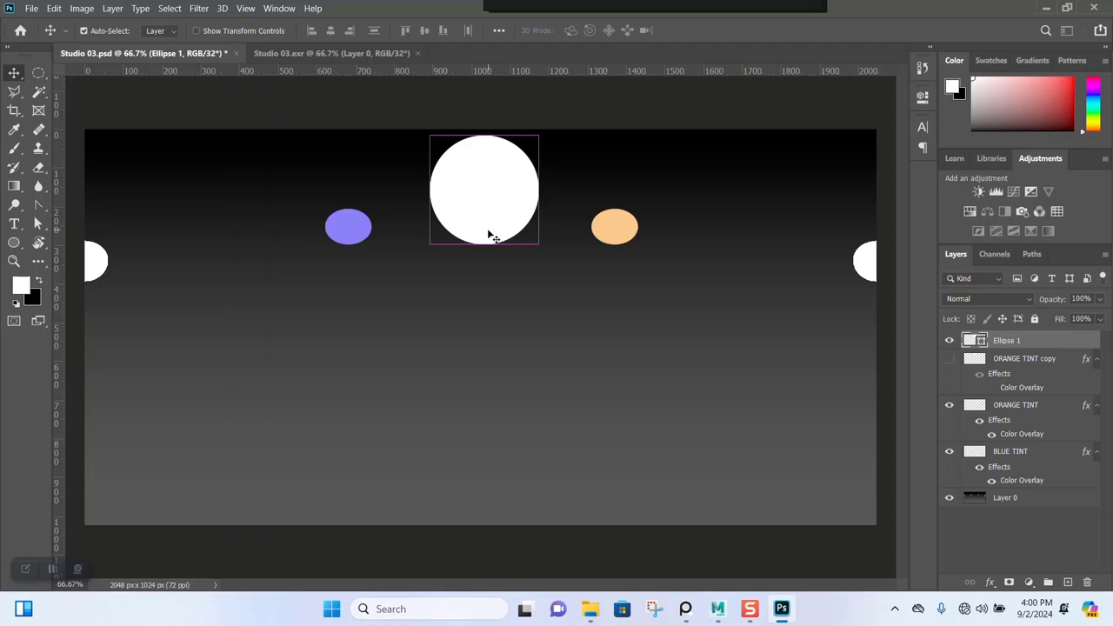
key("ctrl+t")
left_click_drag(539, 243, 534, 240, "alt")
key("Return")
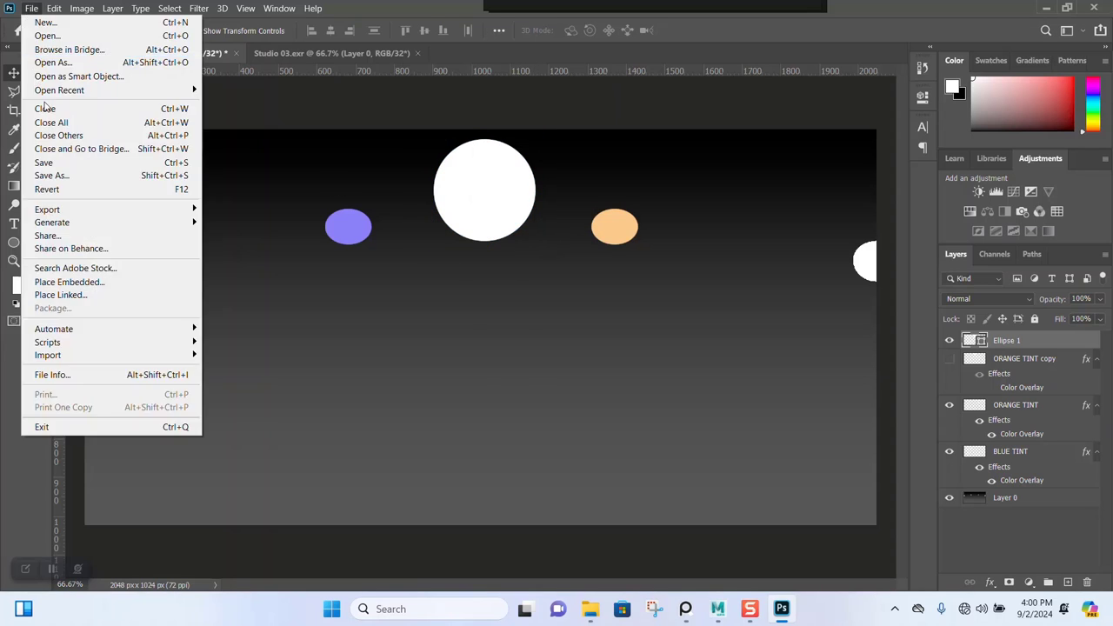
Save Studio 03.psd, then overwrite Studio COLOUR TINT 03 as an OpenEXR with default compression.
left_click(54, 176)
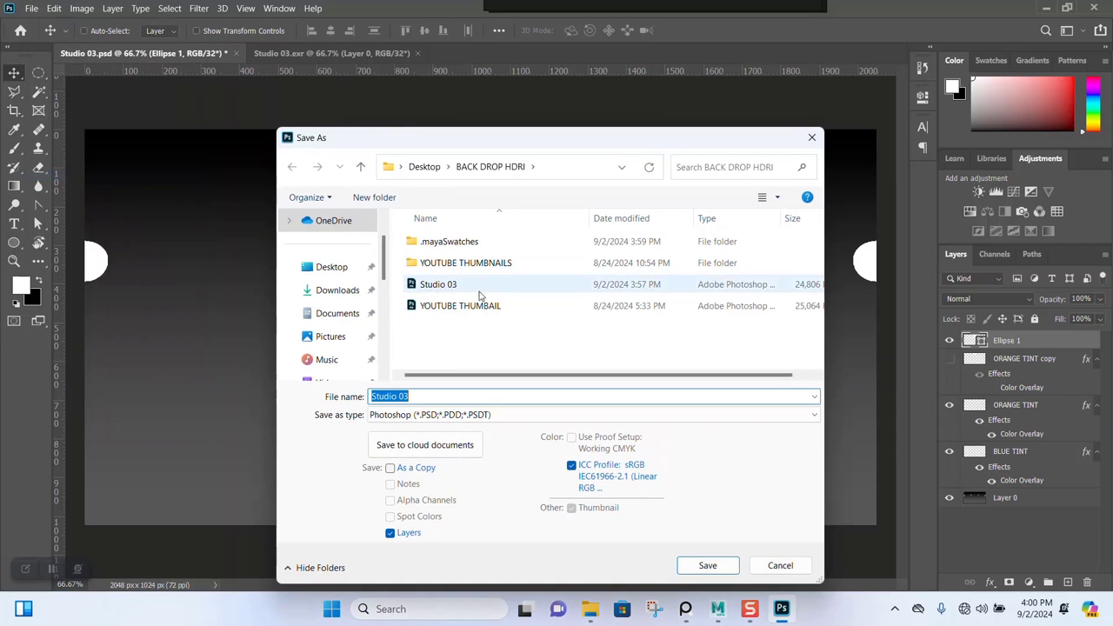
left_click(708, 566)
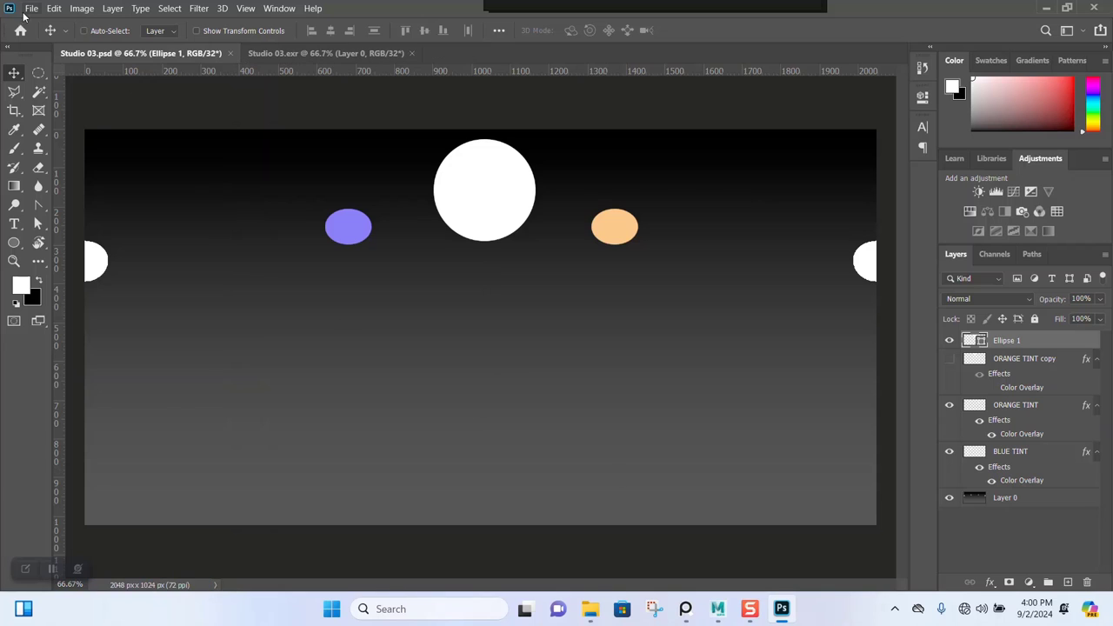
left_click(31, 8)
left_click(54, 178)
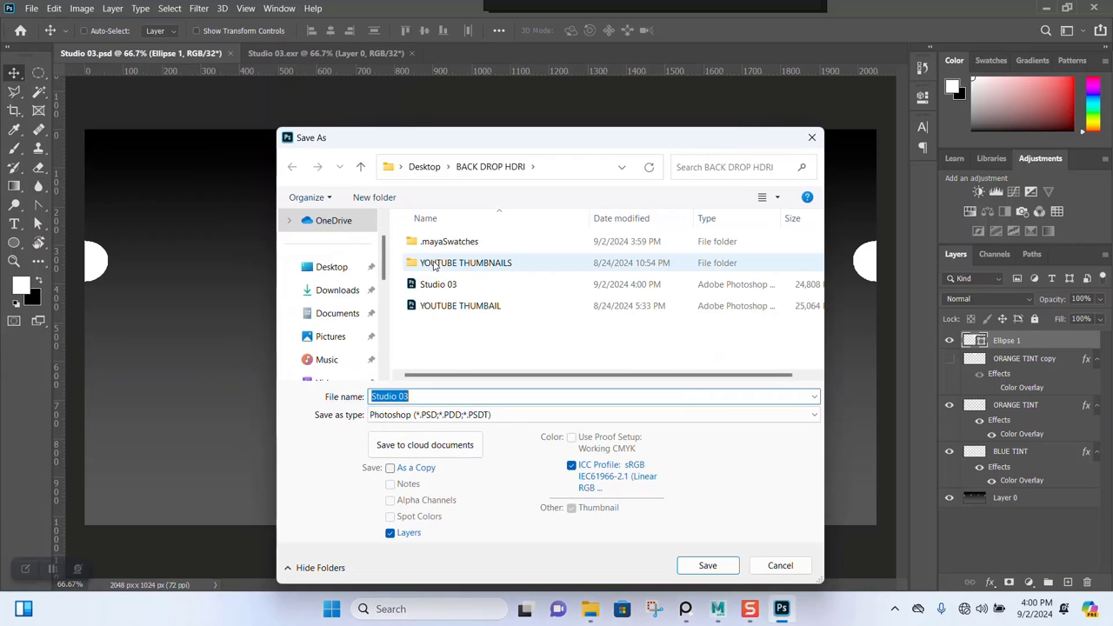
left_click(591, 415)
left_click(435, 450)
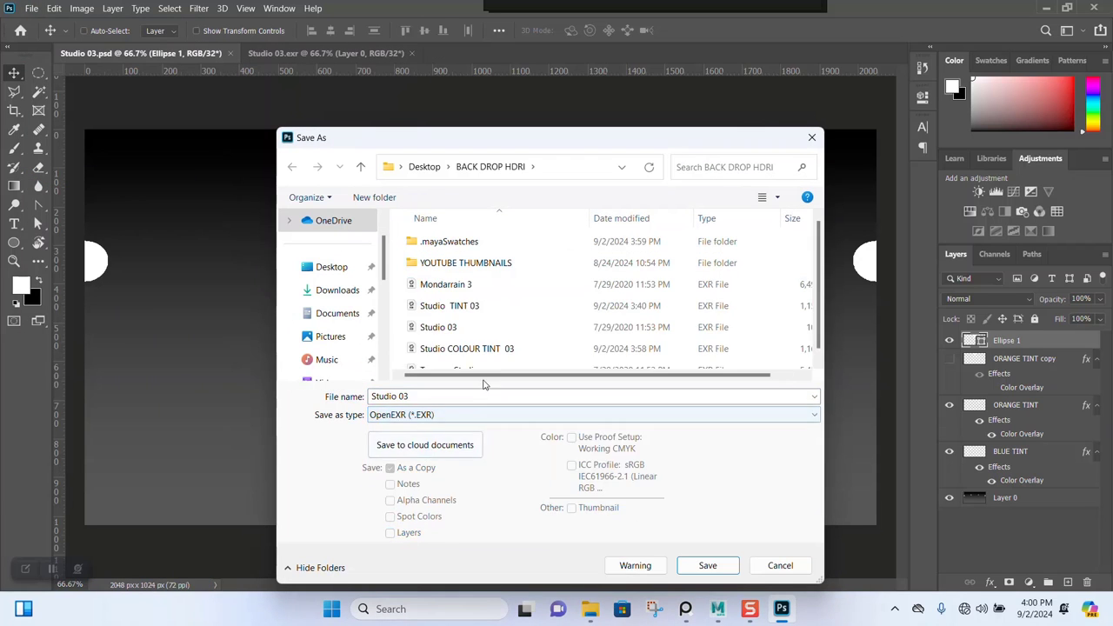
left_click(477, 348)
left_click(706, 571)
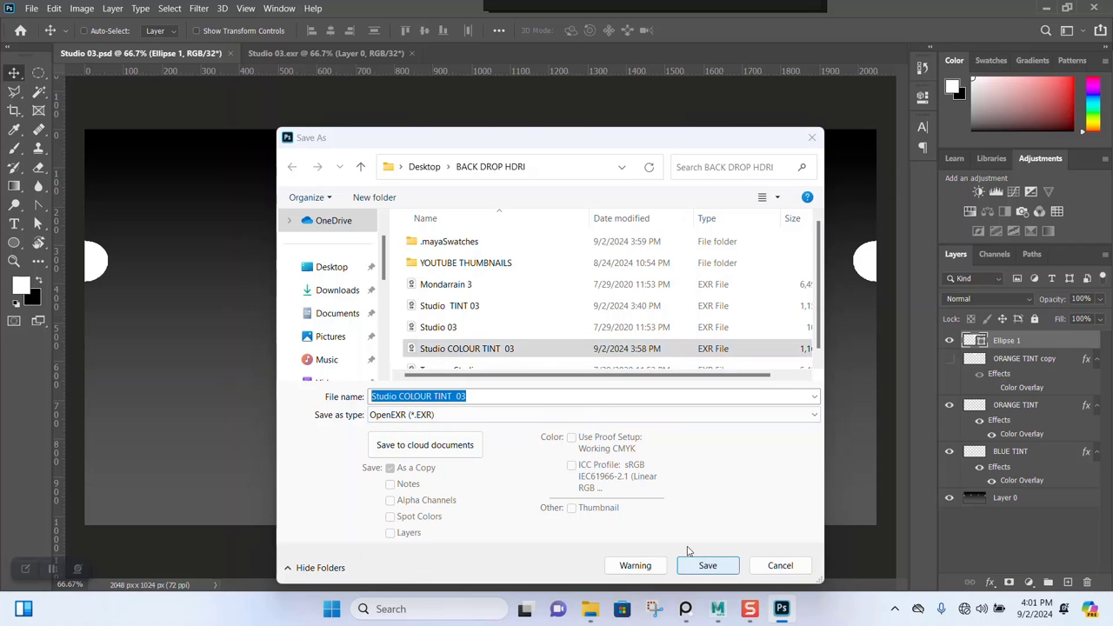
left_click(583, 307)
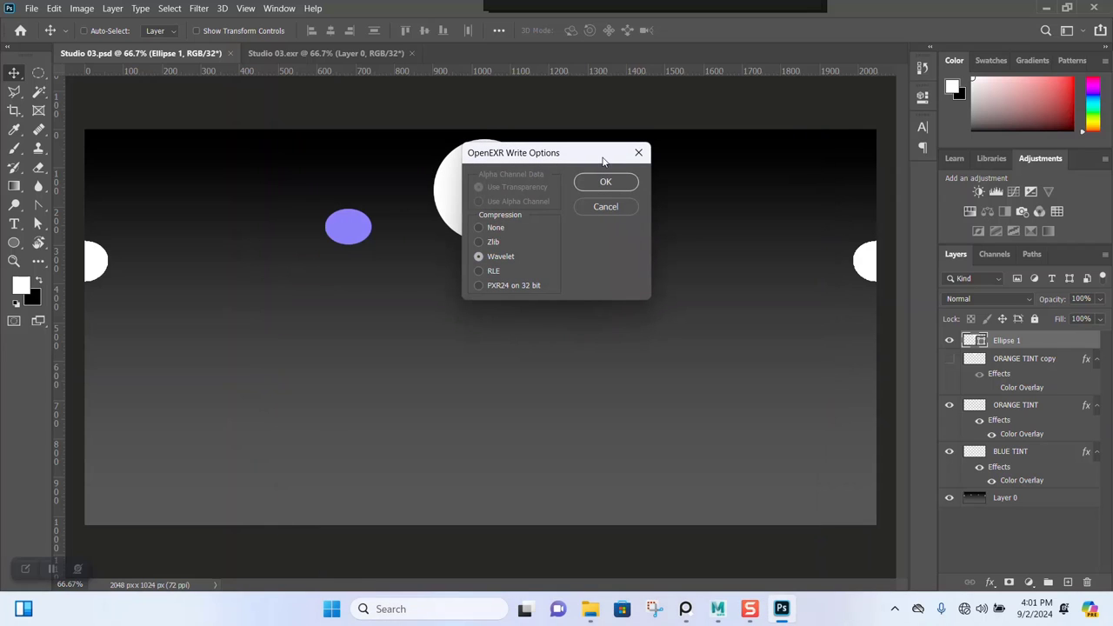
left_click(605, 181)
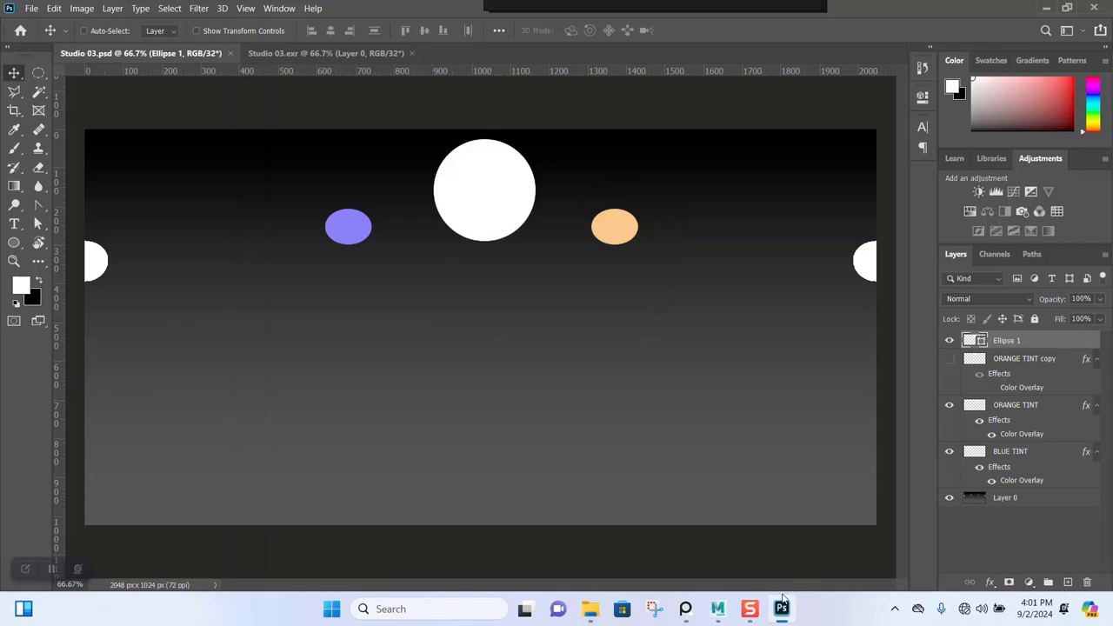
Back in Maya, reload the sky dome's file7 texture from disk.
mouse_move(718, 609)
left_click(805, 530)
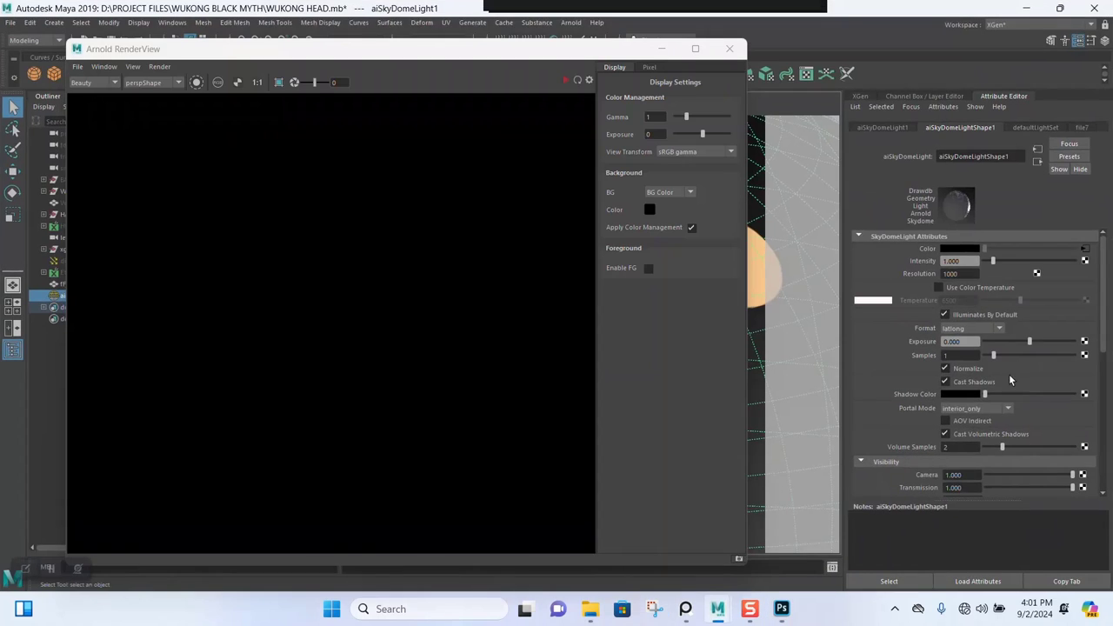
left_click(1084, 252)
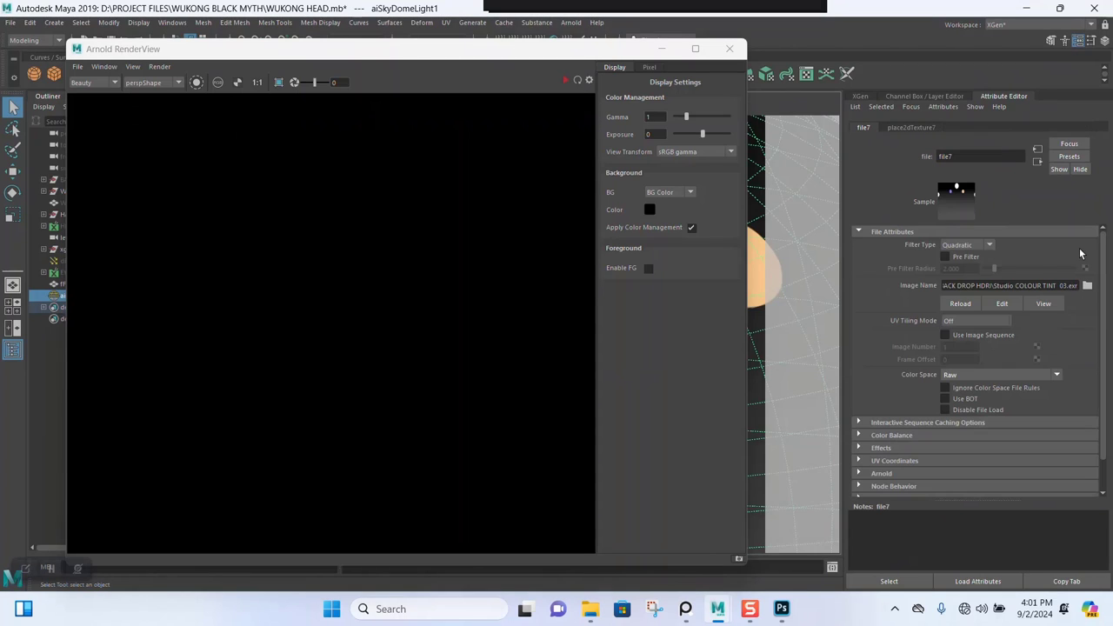
left_click(960, 303)
Minimize RenderView, reopen Studio COLOUR TINT 03.exr as the dome image, and orbit to check it.
left_click(661, 49)
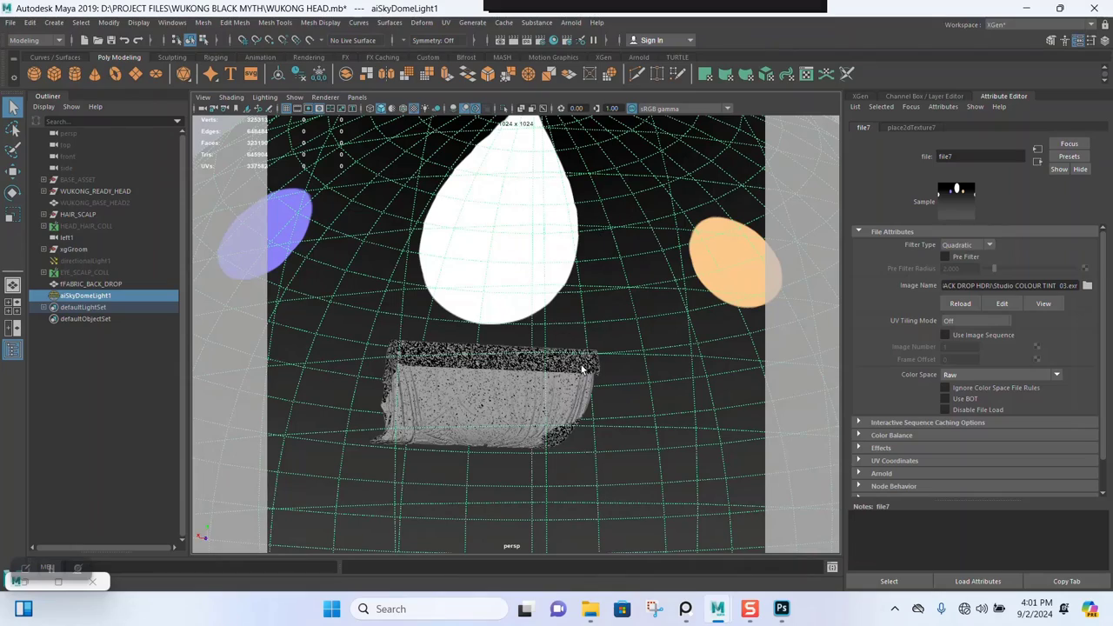
left_click_drag(584, 371, 559, 324, "alt")
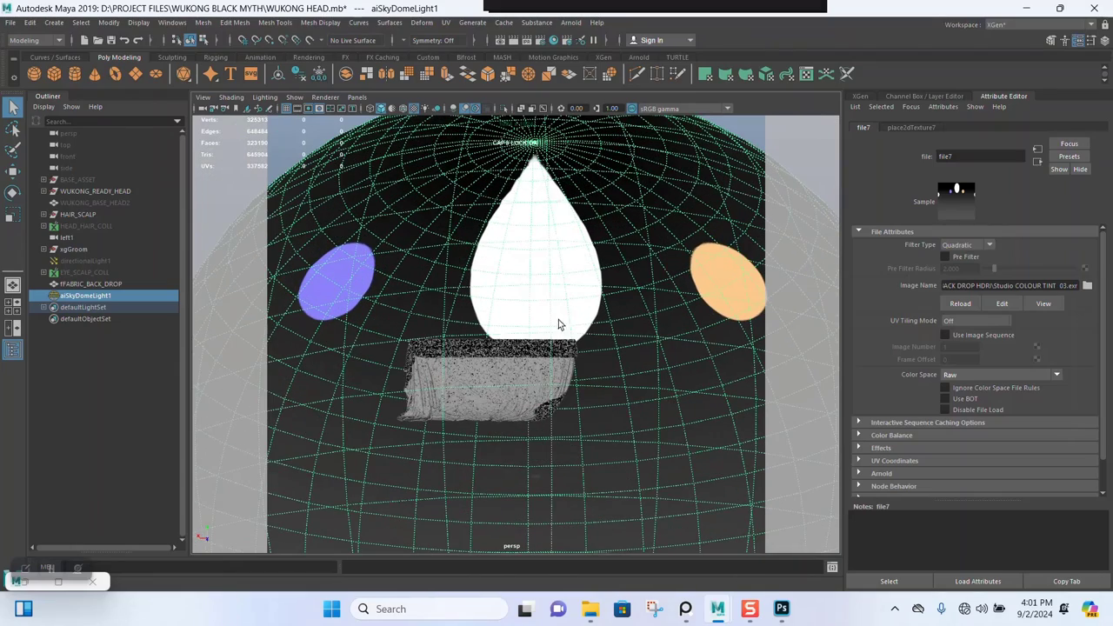
left_click(1088, 286)
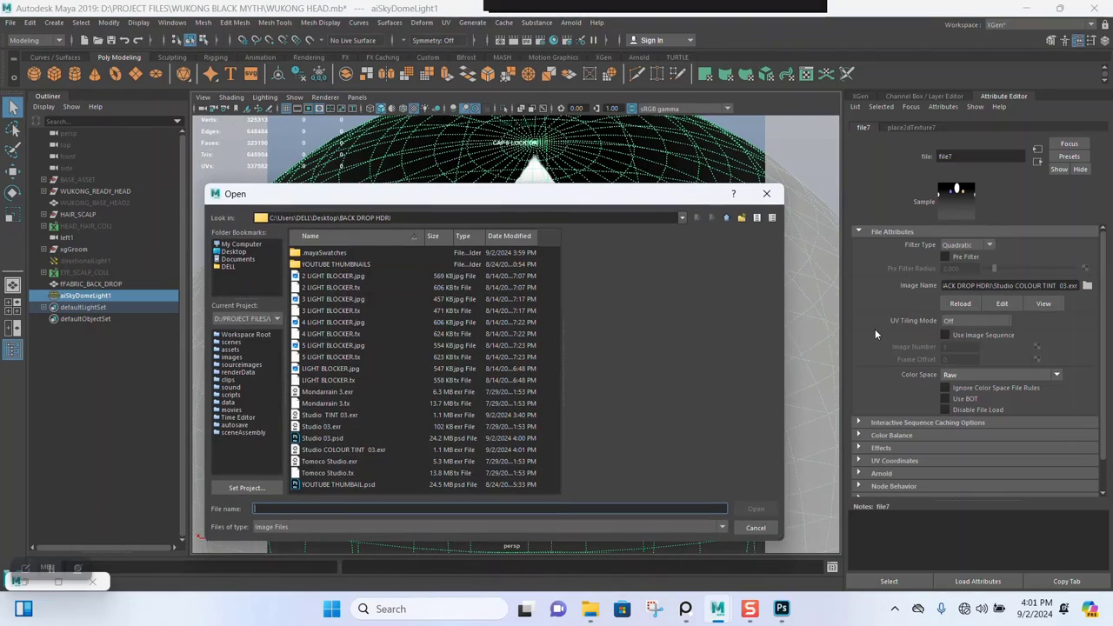
left_click(341, 450)
left_click(756, 509)
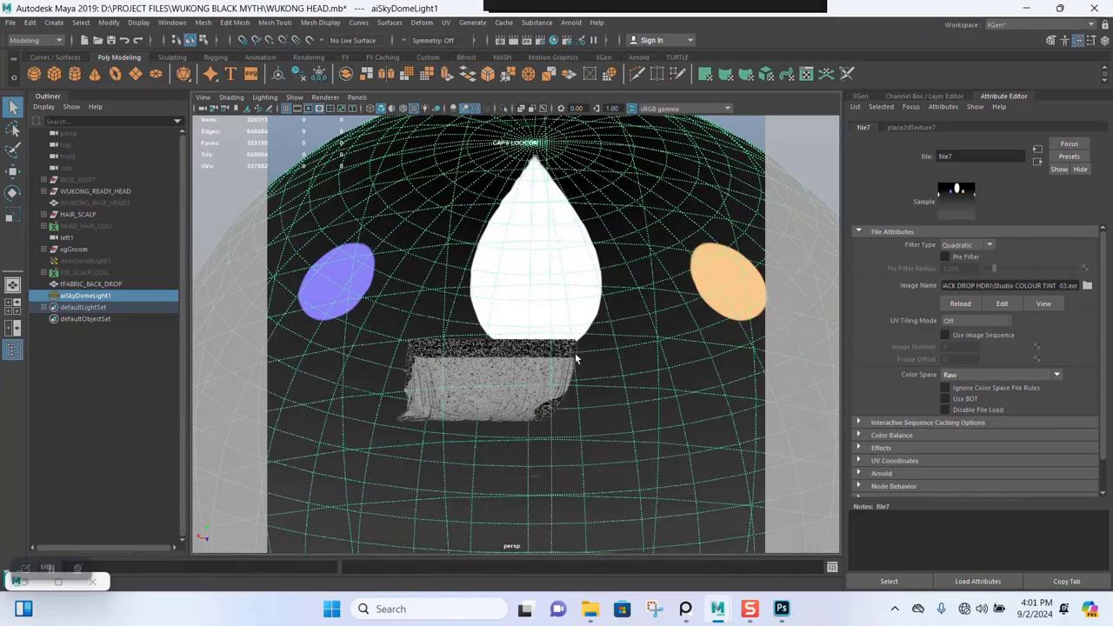
left_click_drag(567, 353, 526, 380, "alt")
Jump to the FRONT_CMA bookmark and set aiSkyDomeLight1's samples to 3.
left_click(203, 96)
mouse_move(335, 306)
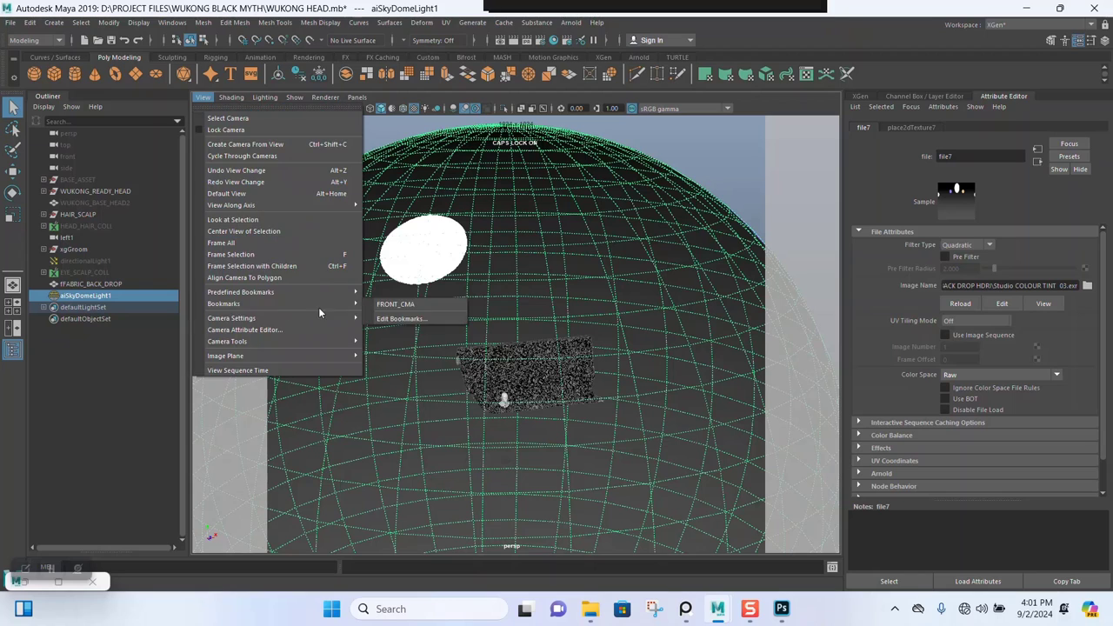
left_click(396, 305)
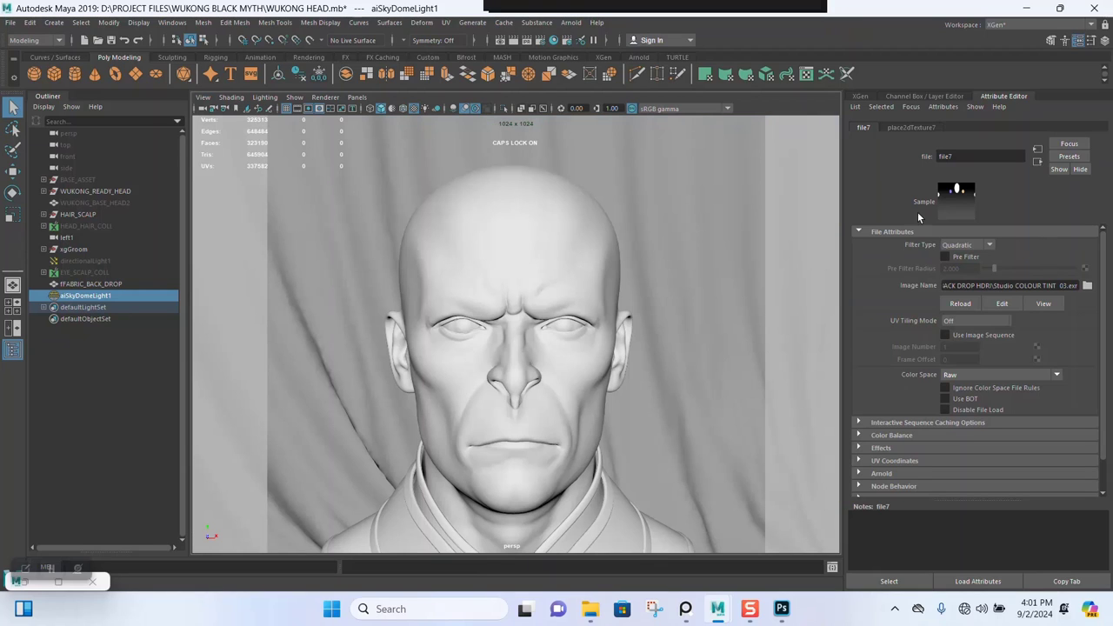
left_click(87, 285)
left_click(87, 296)
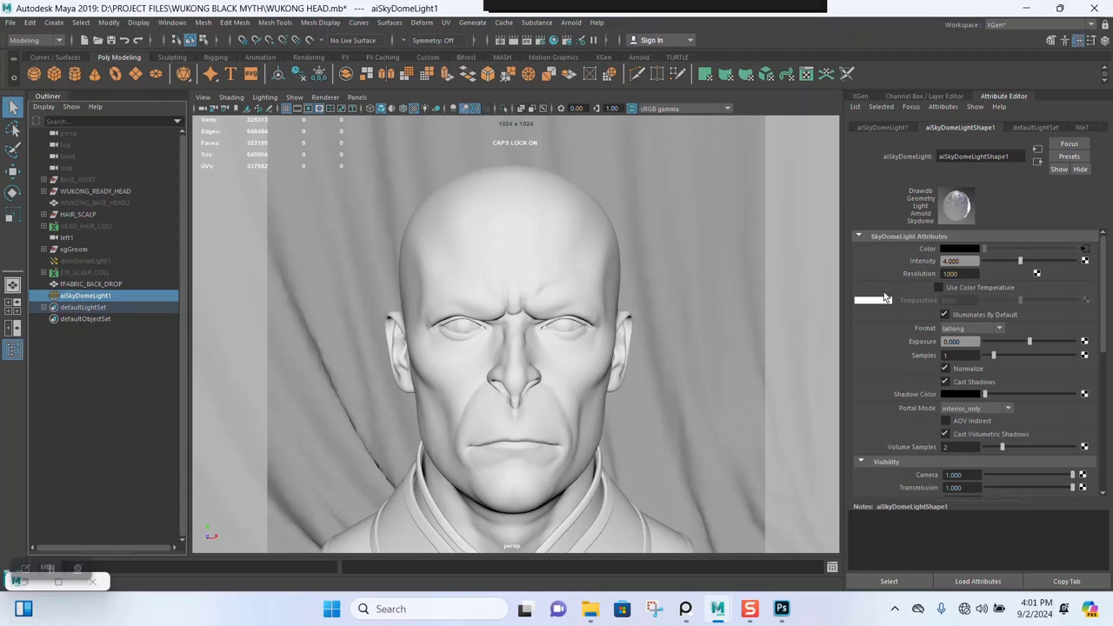
type("3")
key("Return")
Save the scene and restore the Arnold RenderView as a smaller window.
key("ctrl+s")
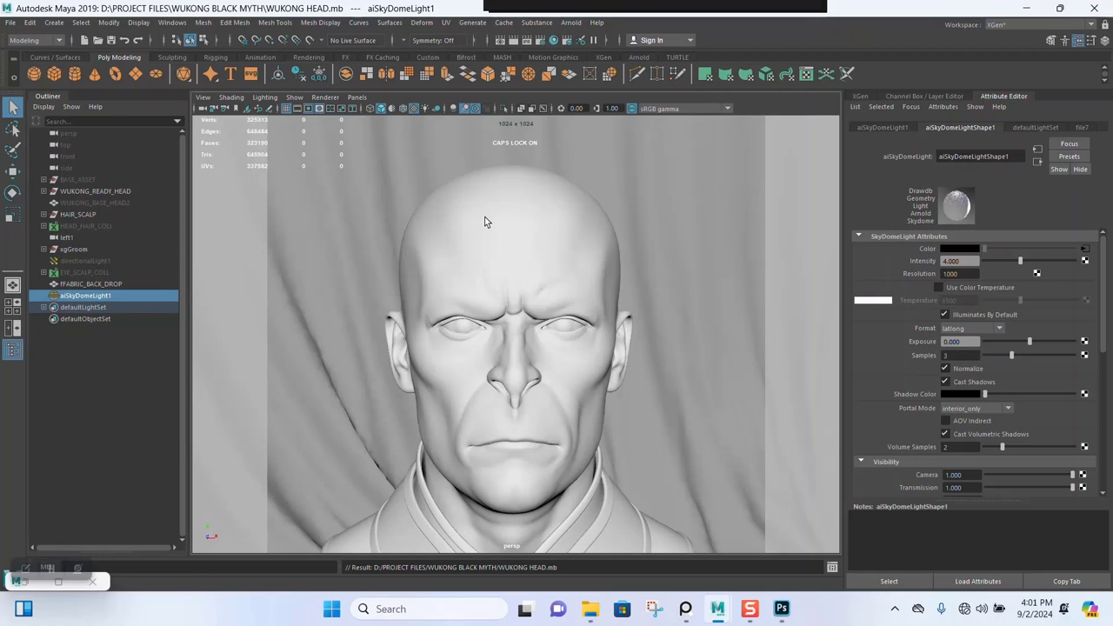
left_click(58, 581)
left_click(1057, 9)
scroll(388, 253, "down", 2)
scroll(387, 257, "up", 2)
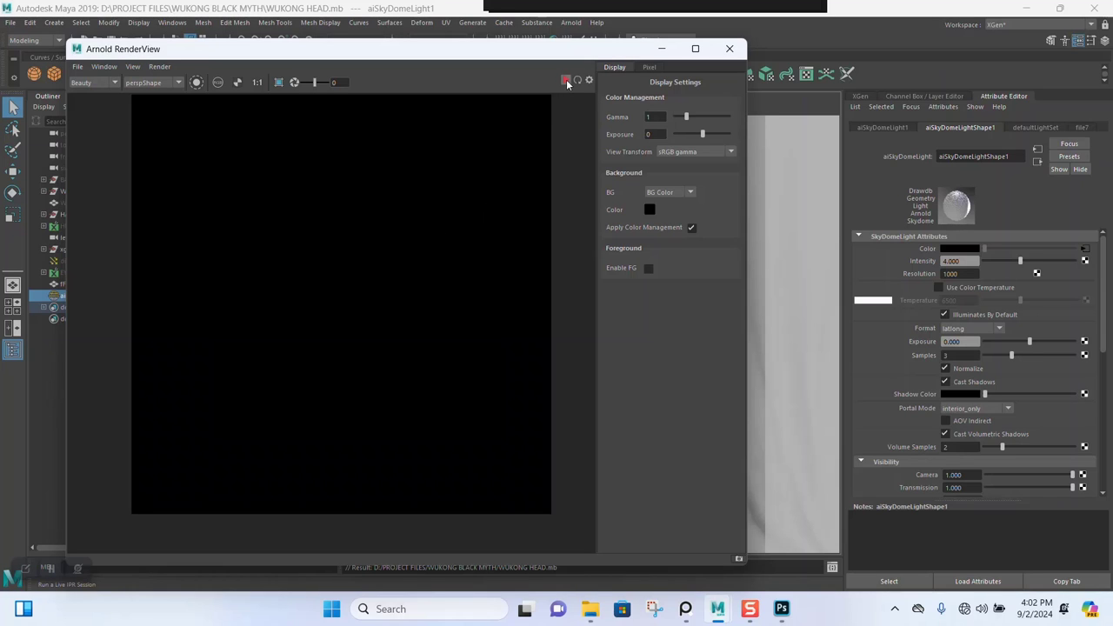
Start an Arnold IPR render of the front view and zoom in and out to inspect it.
left_click(567, 81)
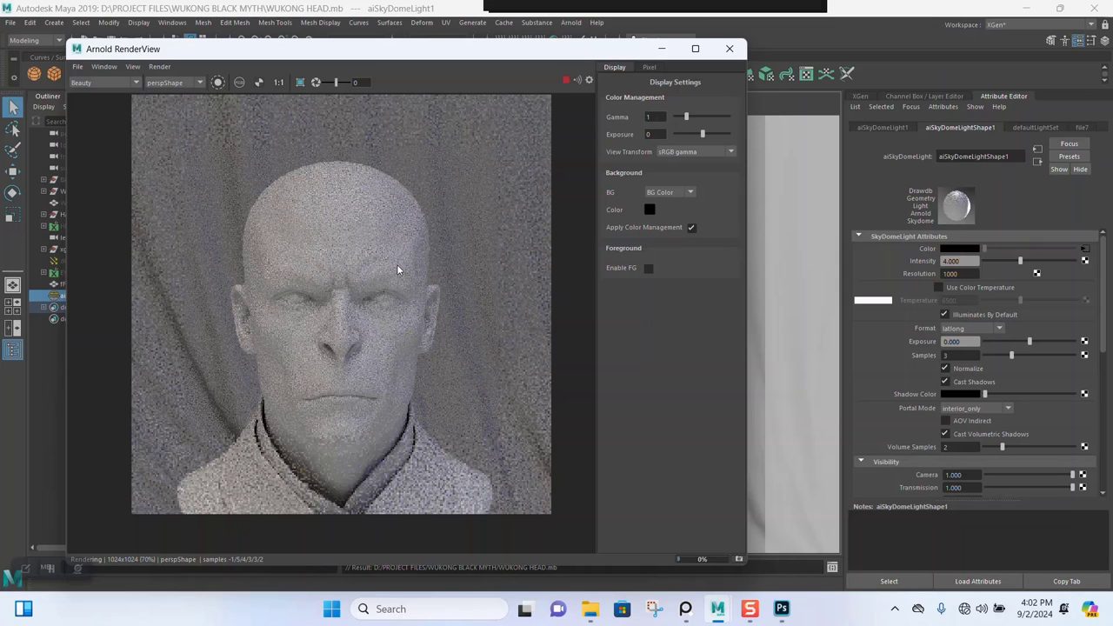
scroll(351, 304, "up", 1)
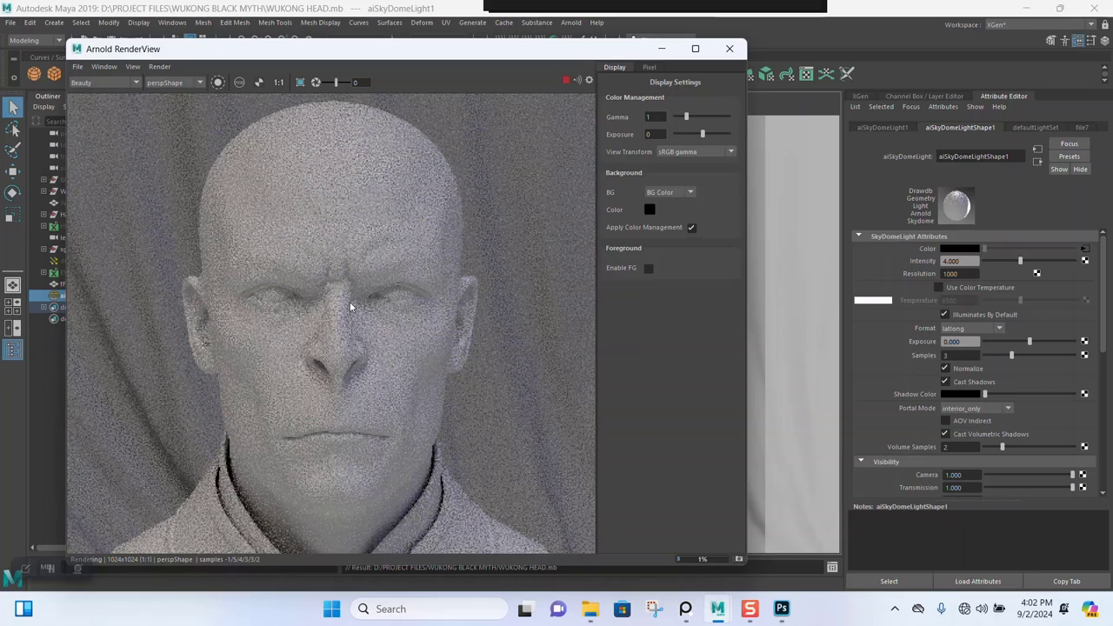
scroll(351, 306, "down", 1)
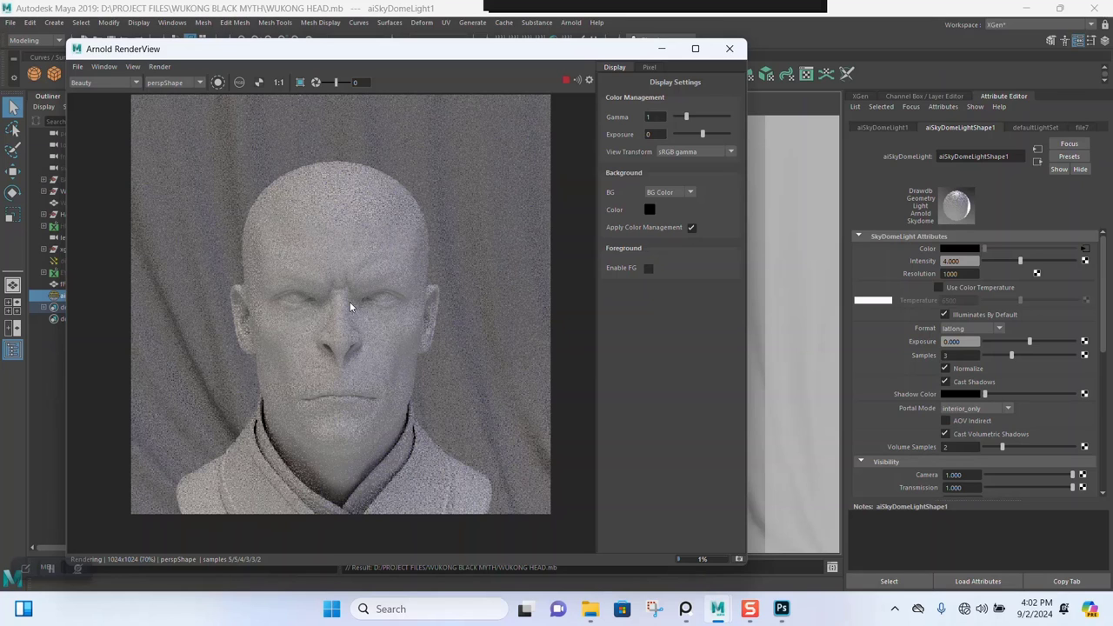
scroll(351, 306, "up", 1)
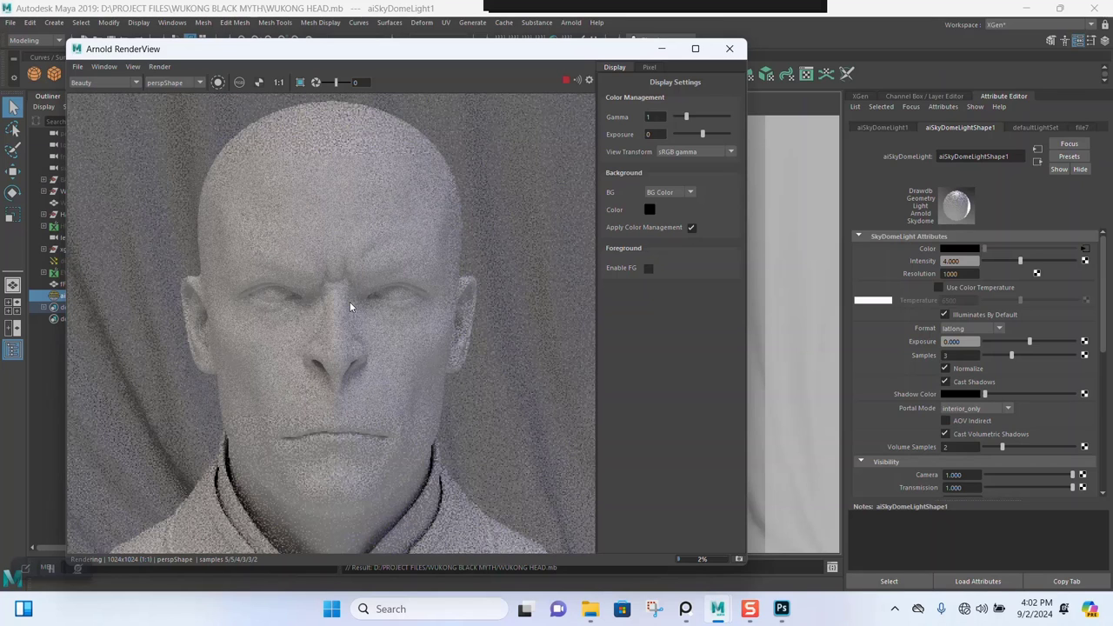
scroll(351, 307, "down", 1)
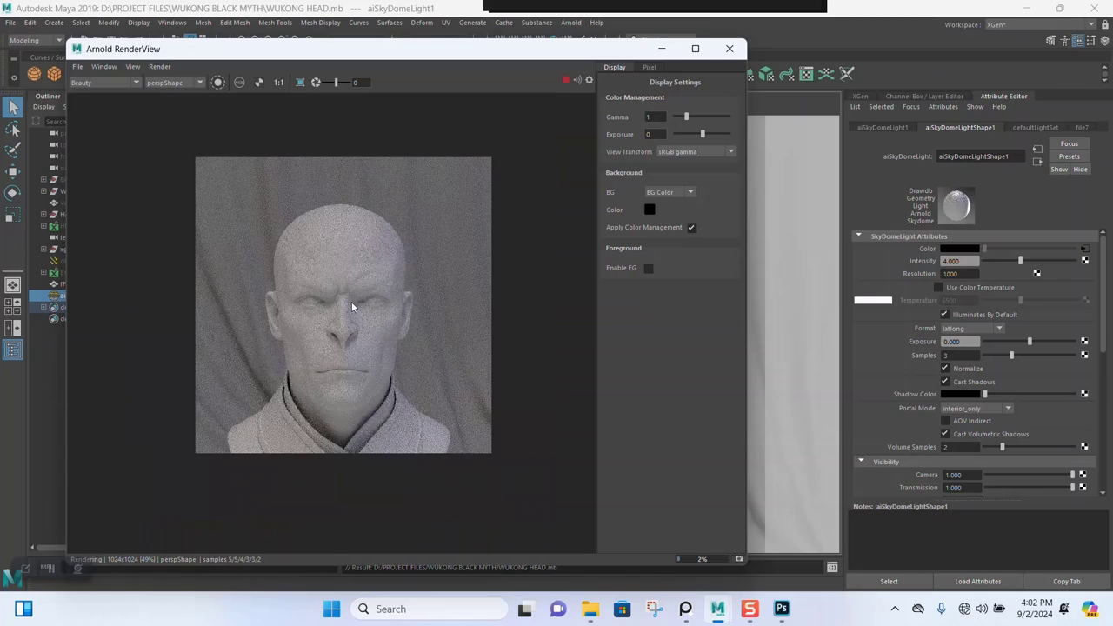
scroll(352, 306, "up", 1)
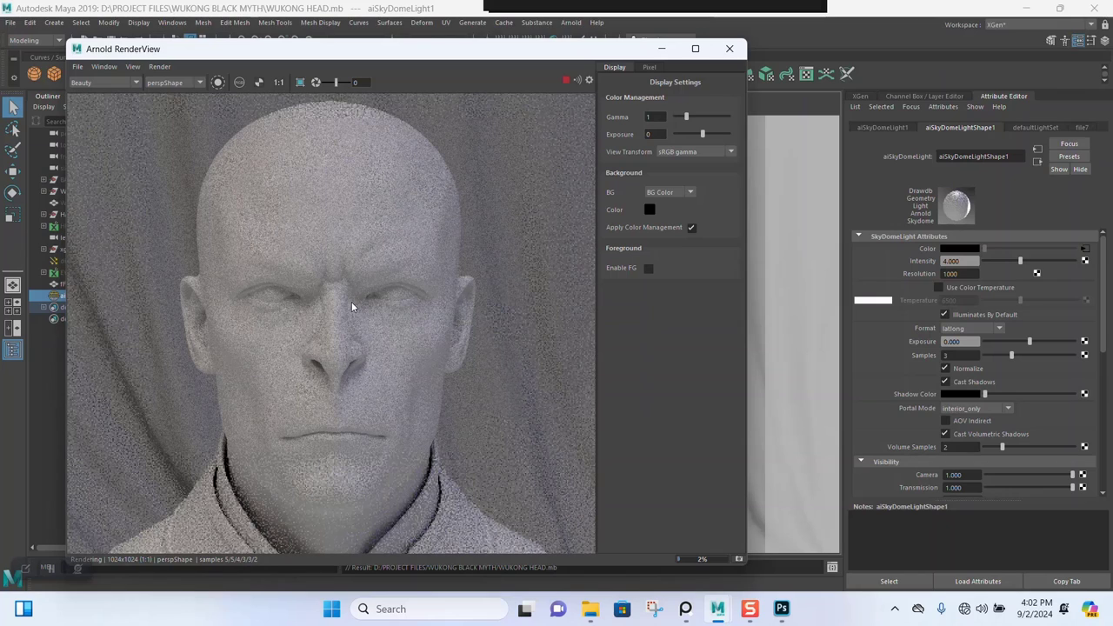
scroll(353, 306, "down", 1)
scroll(352, 307, "up", 1)
scroll(352, 306, "up", 1)
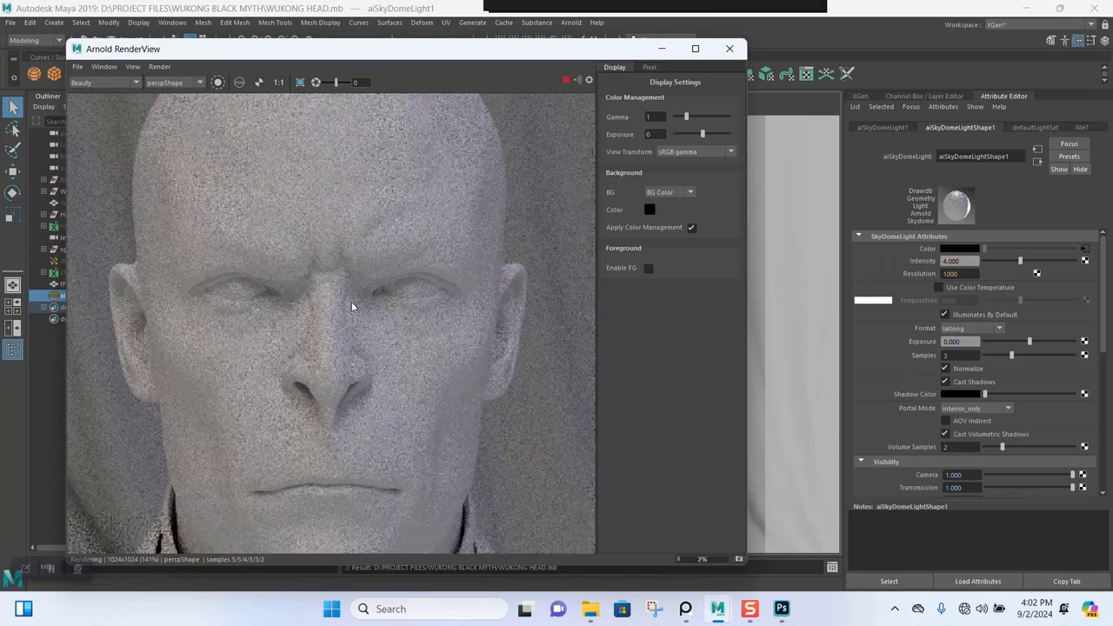
scroll(356, 306, "down", 1)
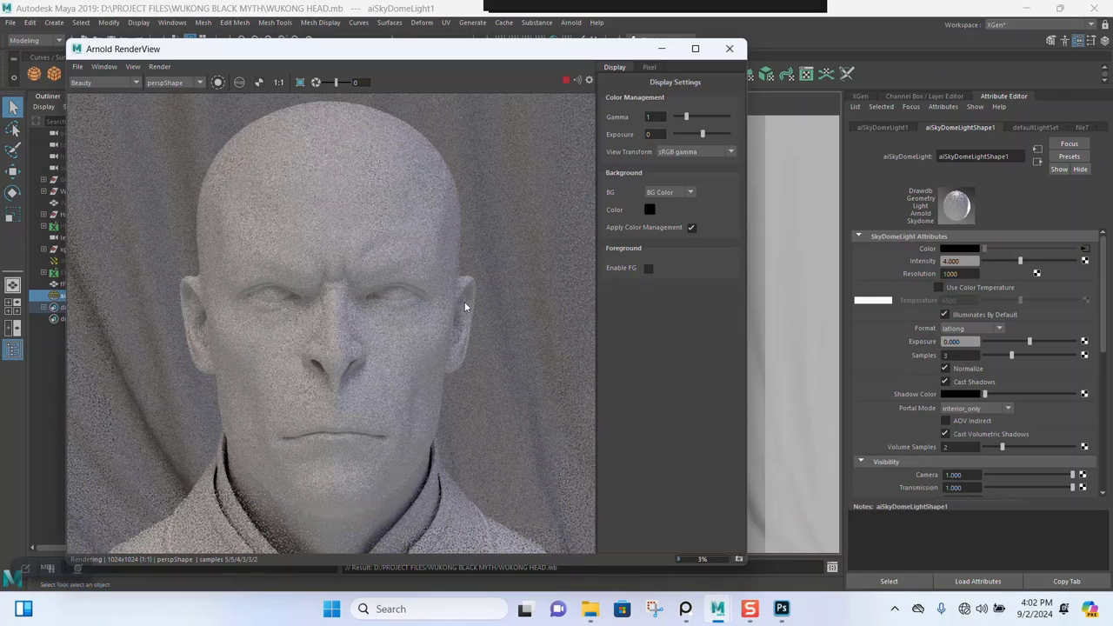
Set aiSkyDomeLightShape1's intensity to 7 and review the brighter render.
left_click(952, 261)
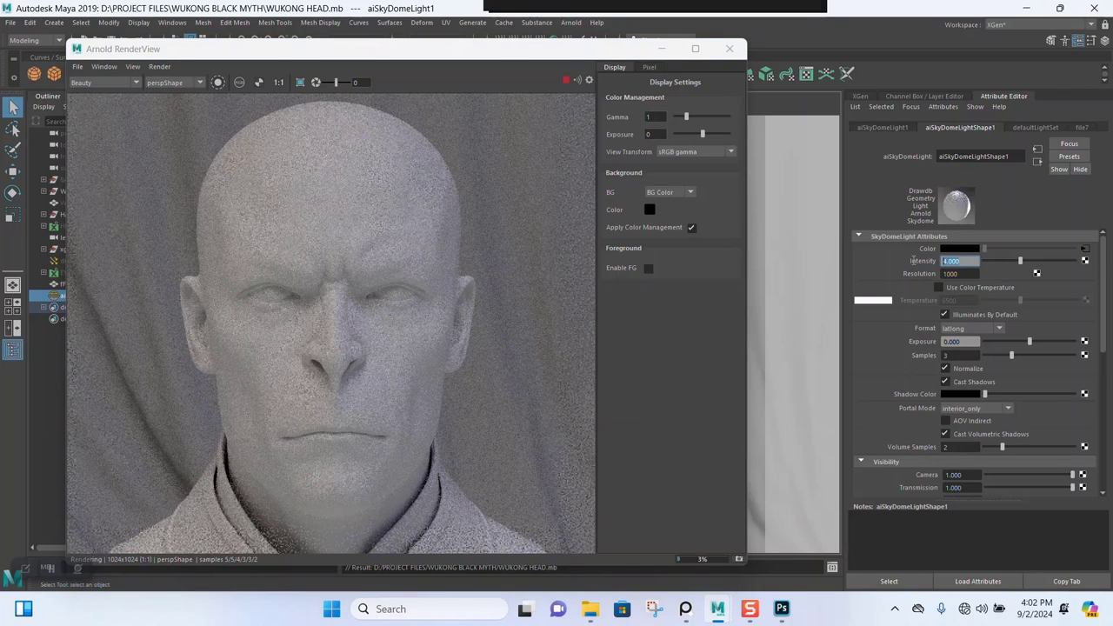
type("1")
key("BackSpace")
type("7")
key("Return")
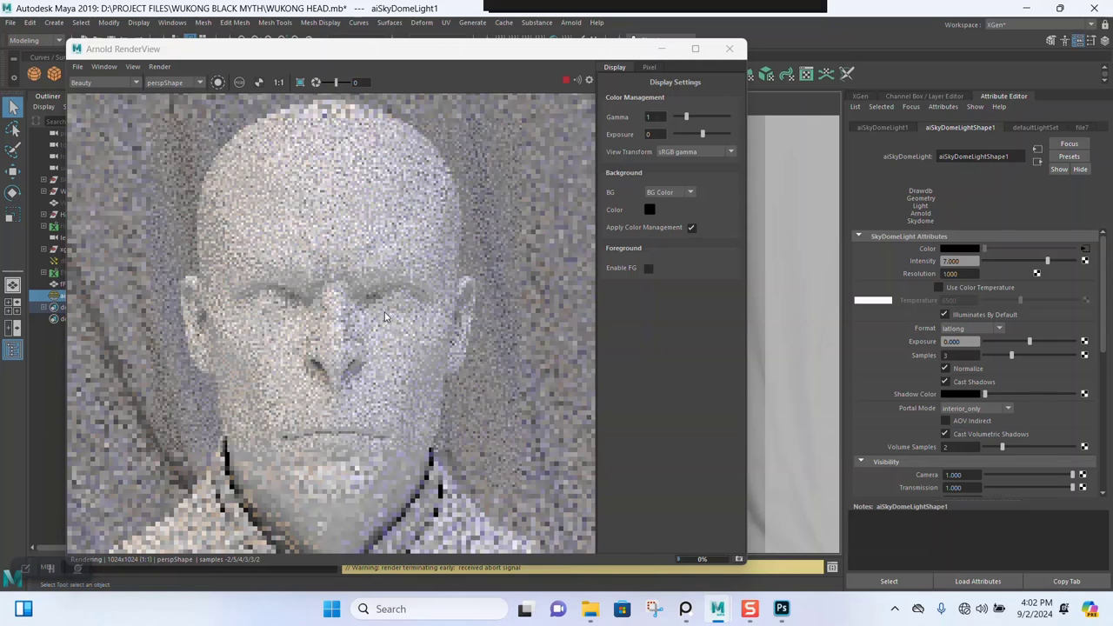
scroll(399, 323, "down", 2)
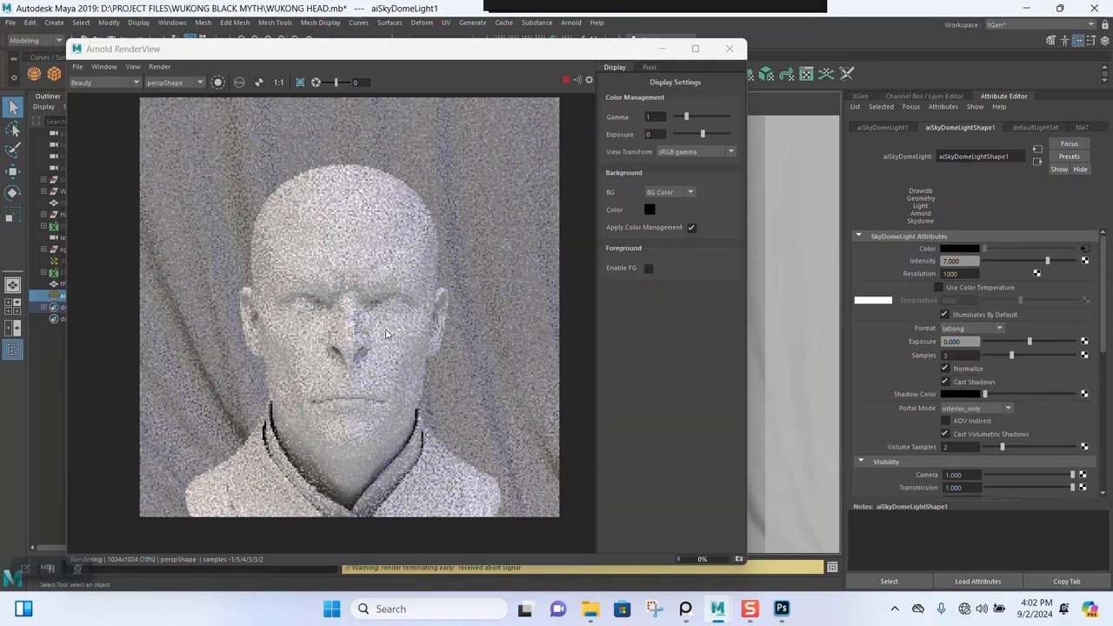
scroll(391, 324, "down", 2)
scroll(378, 324, "up", 2)
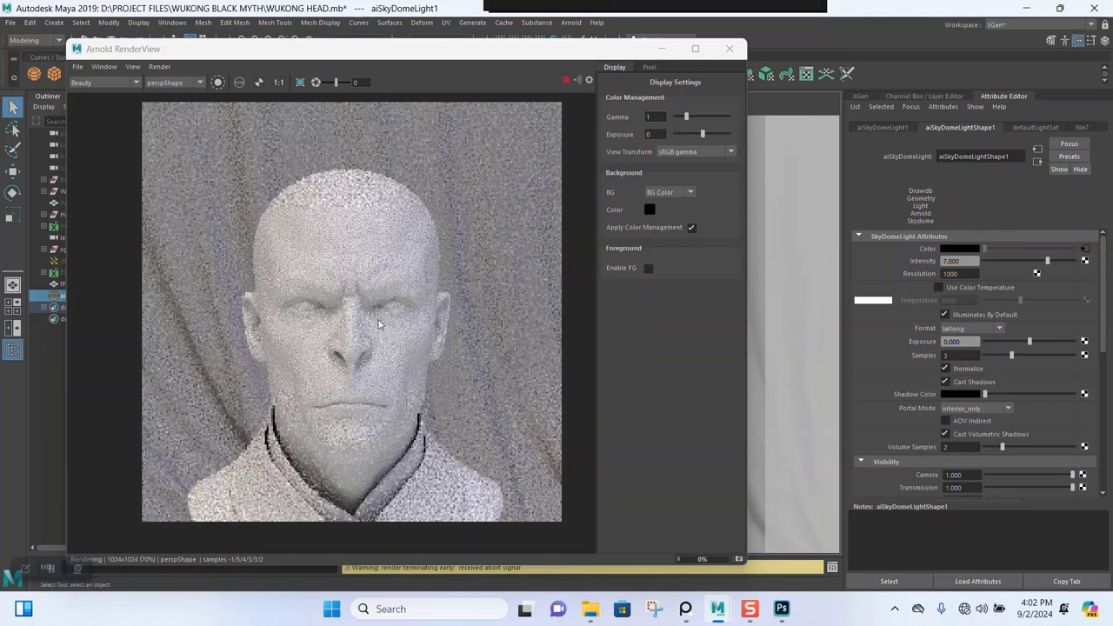
scroll(378, 325, "down", 2)
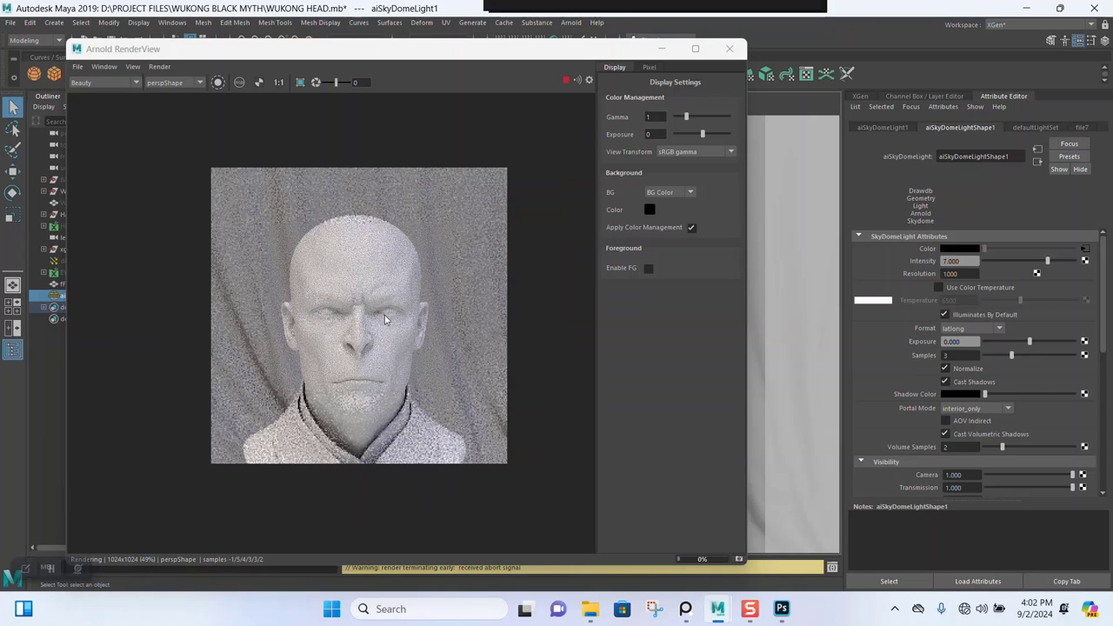
Drag FABRIC_BACK_DROP's base weight down to 0.039 and watch the render darken.
left_click(756, 211)
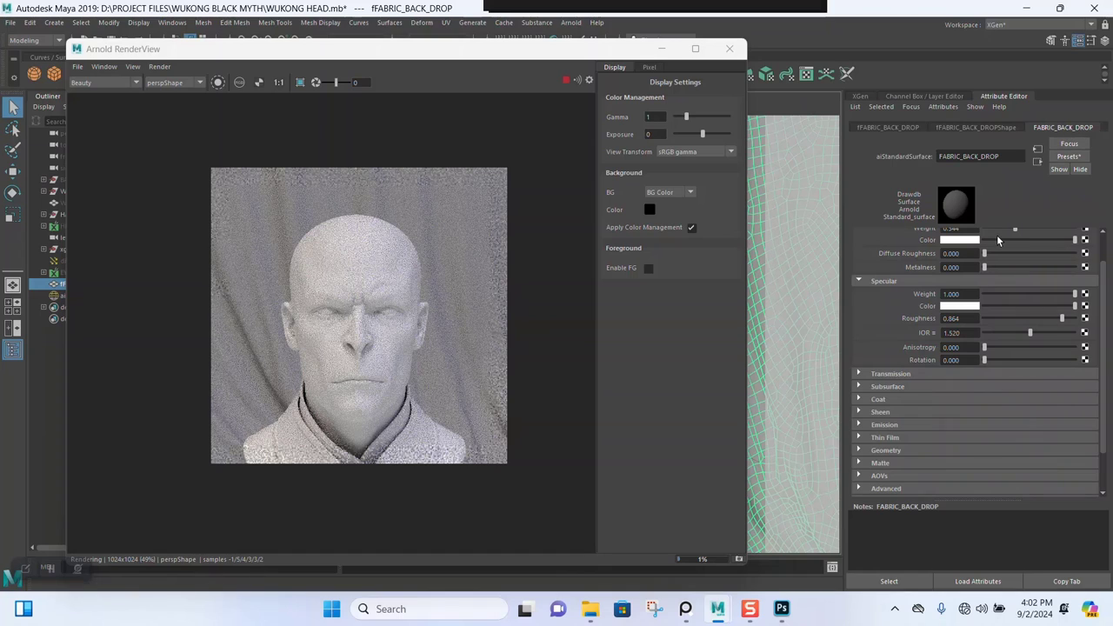
scroll(998, 240, "up", 1)
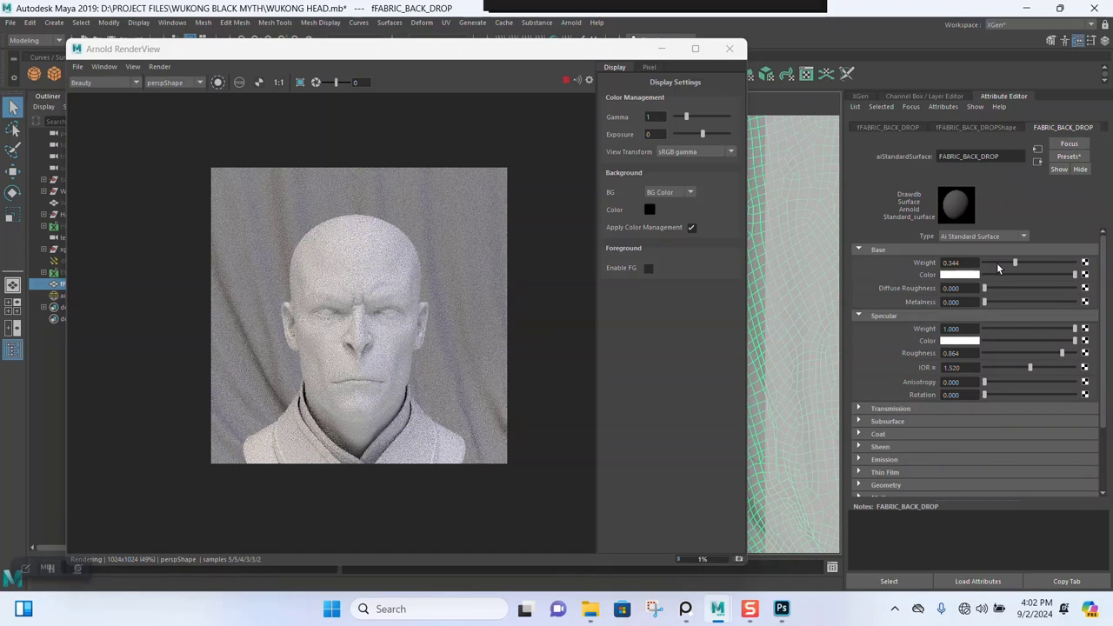
left_click_drag(996, 266, 988, 266)
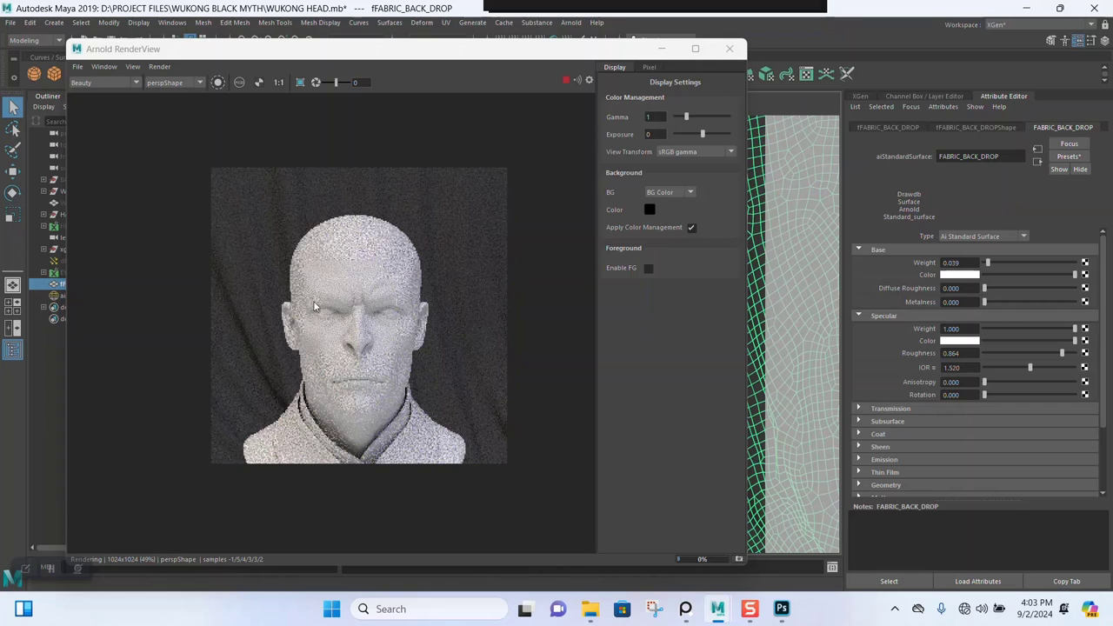
scroll(315, 306, "up", 2)
scroll(364, 319, "down", 1)
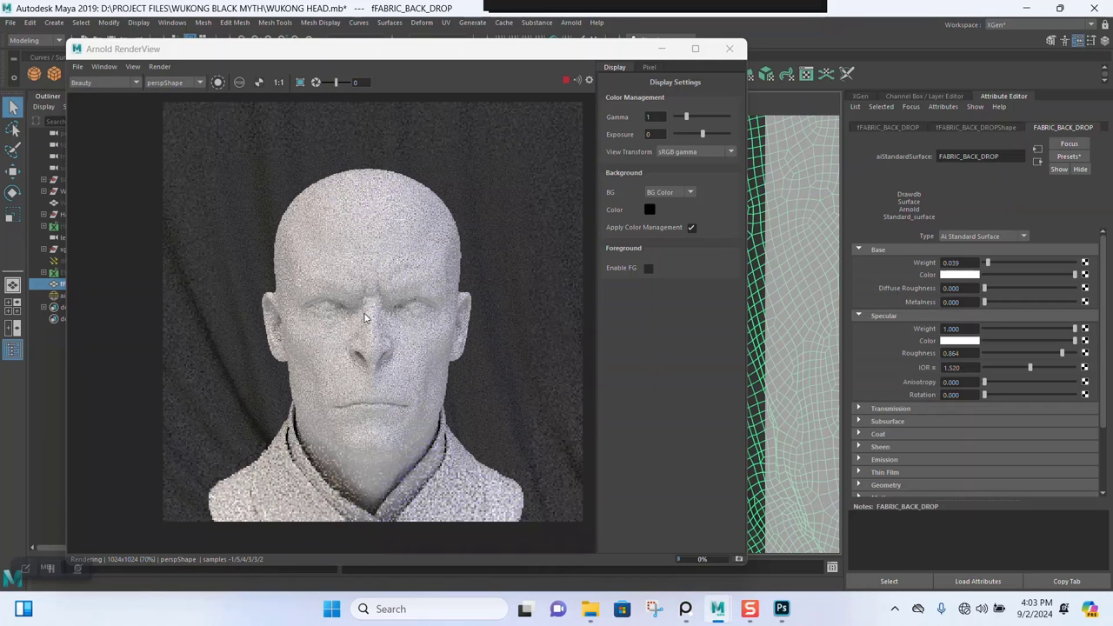
scroll(370, 321, "up", 2)
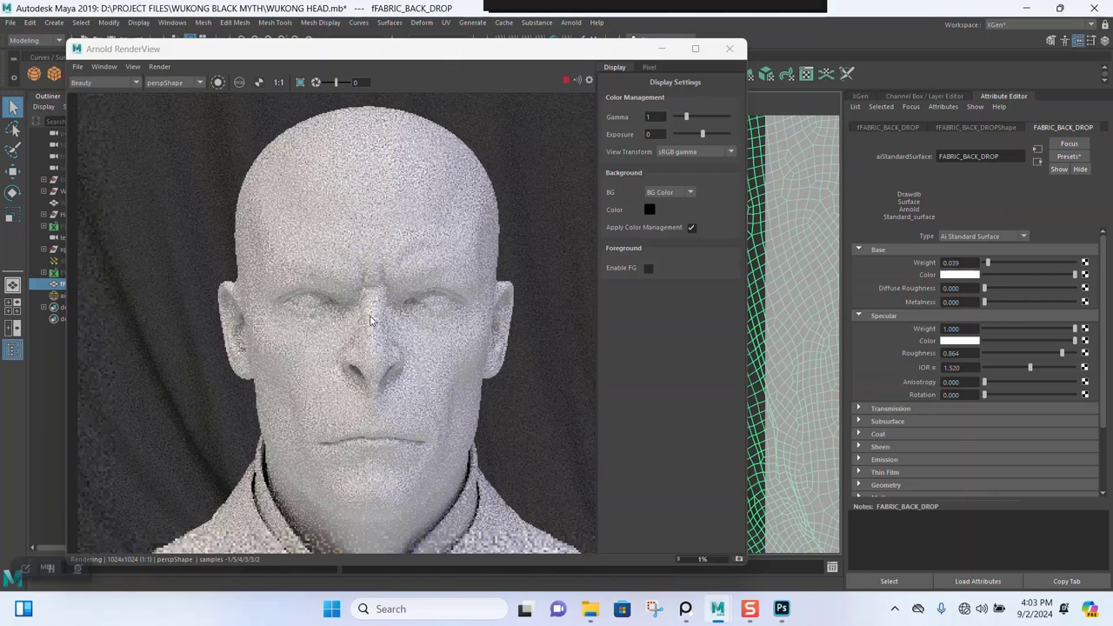
scroll(370, 321, "down", 1)
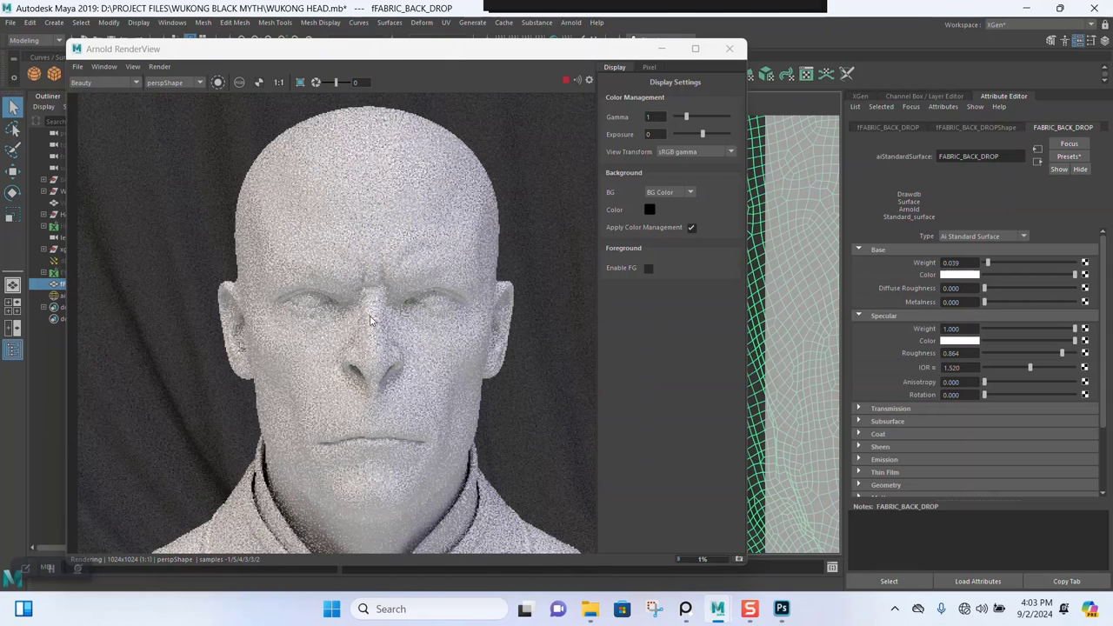
scroll(370, 321, "down", 1)
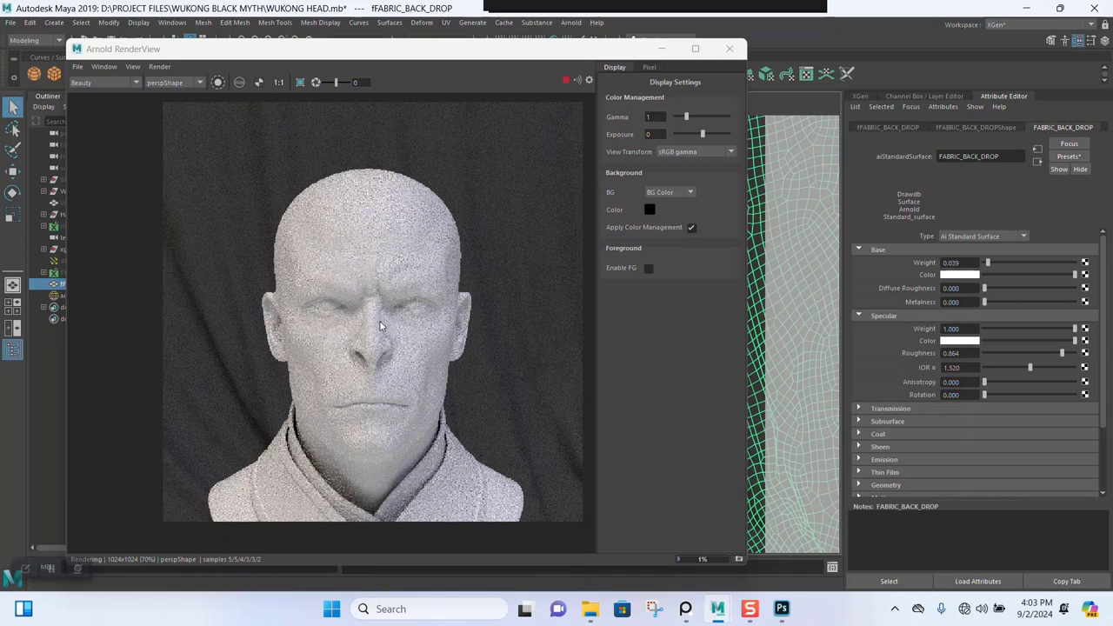
Minimize RenderView, save the scene, and orbit around the framed skydome light and backdrop.
left_click(661, 49)
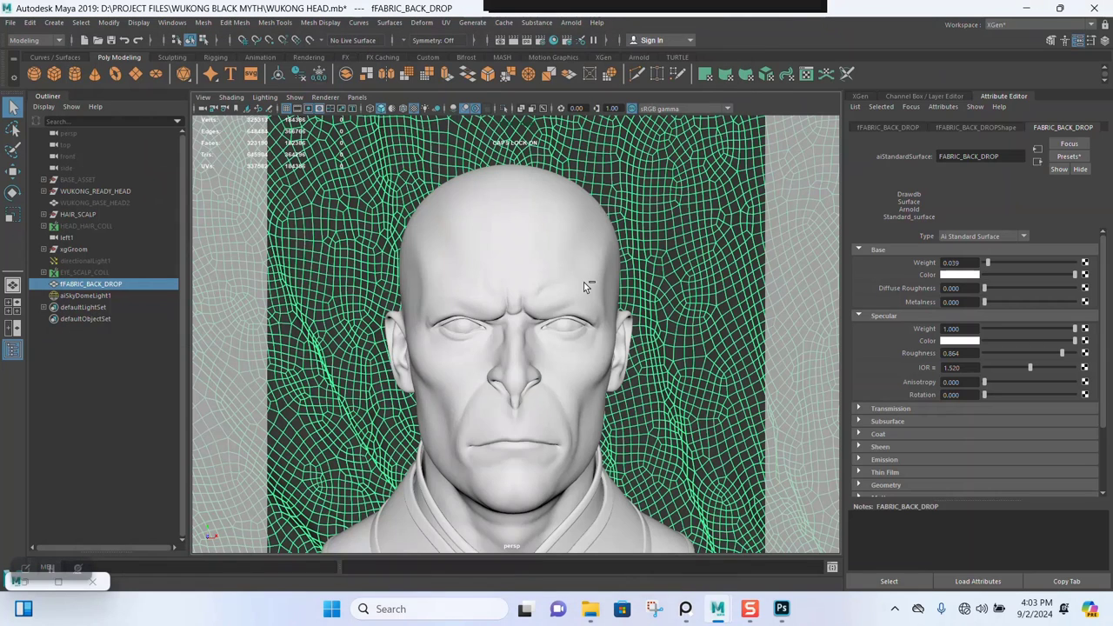
key("ctrl+s")
left_click(80, 296)
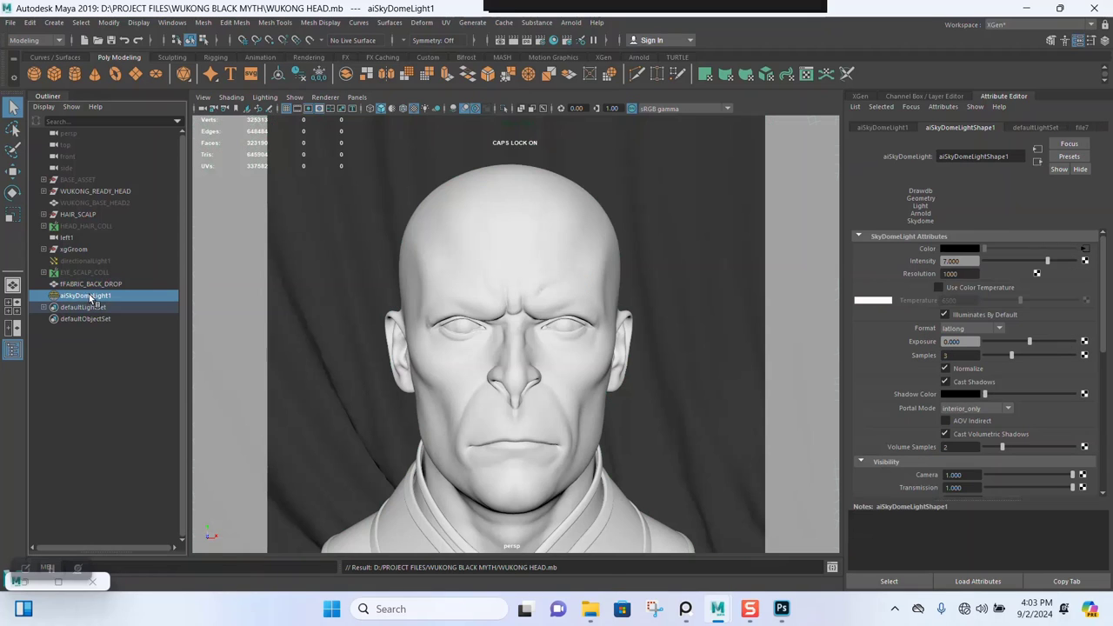
key("f")
scroll(525, 221, "down", 6)
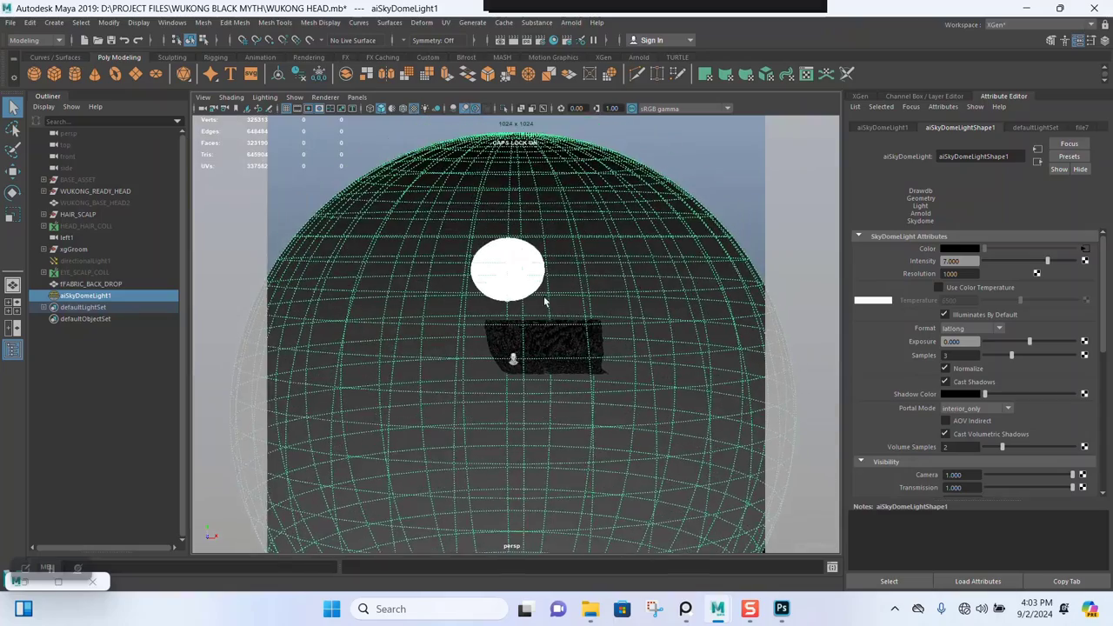
left_click_drag(771, 292, 737, 292, "alt")
scroll(672, 267, "up", 5)
left_click_drag(588, 307, 511, 355, "alt")
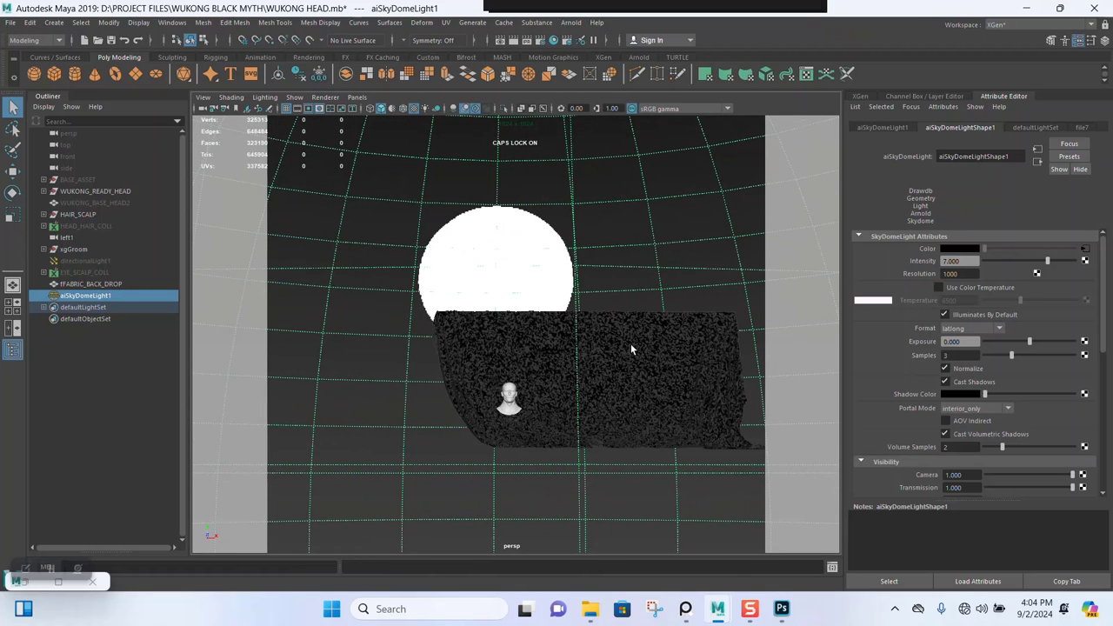
left_click_drag(580, 380, 539, 381, "alt")
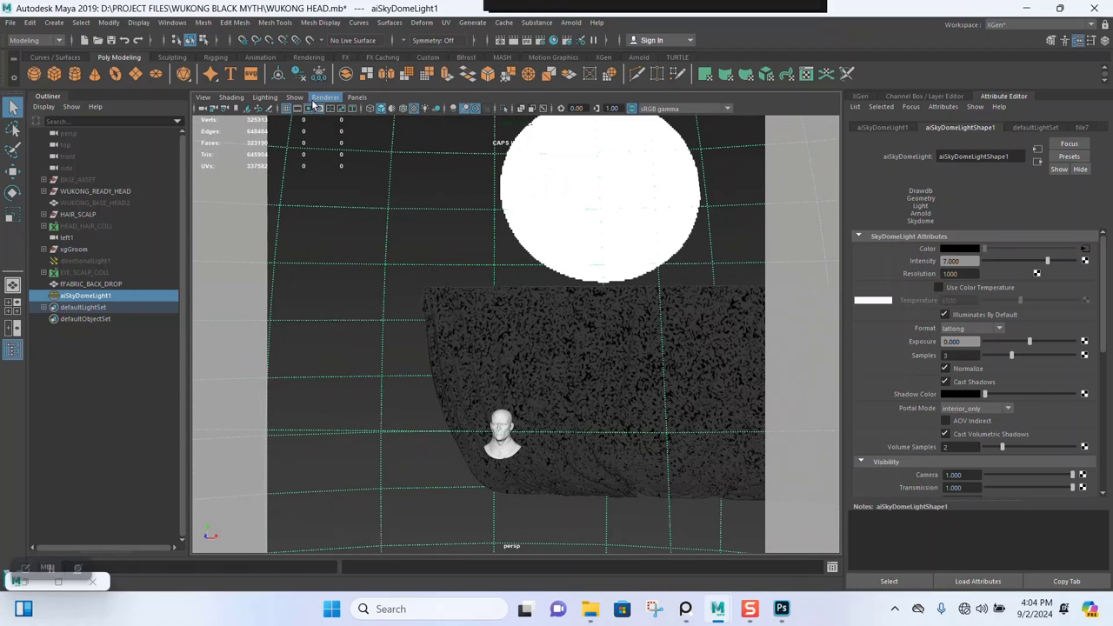
Return to the FRONT_CMA bookmark view and bring RenderView back from the taskbar.
left_click(203, 97)
mouse_move(315, 305)
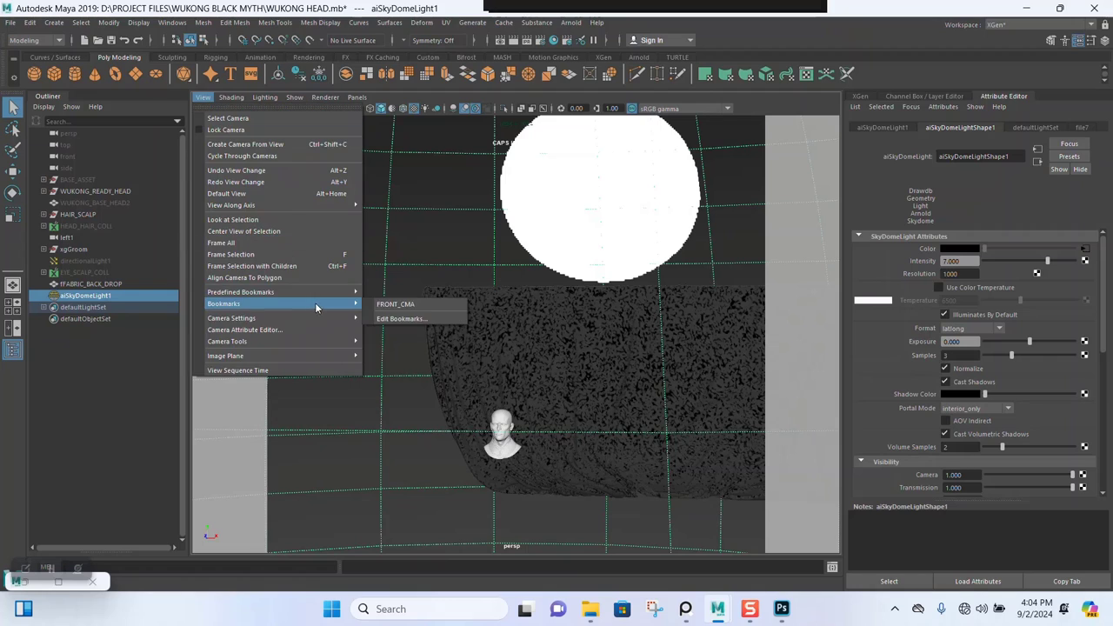
left_click(393, 305)
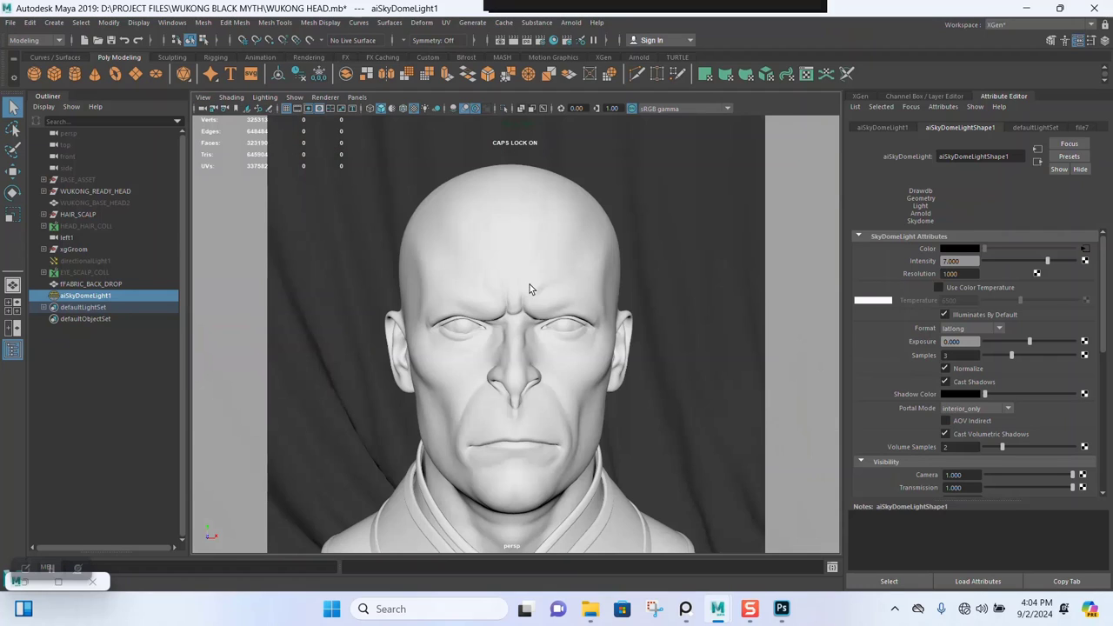
left_click(59, 590)
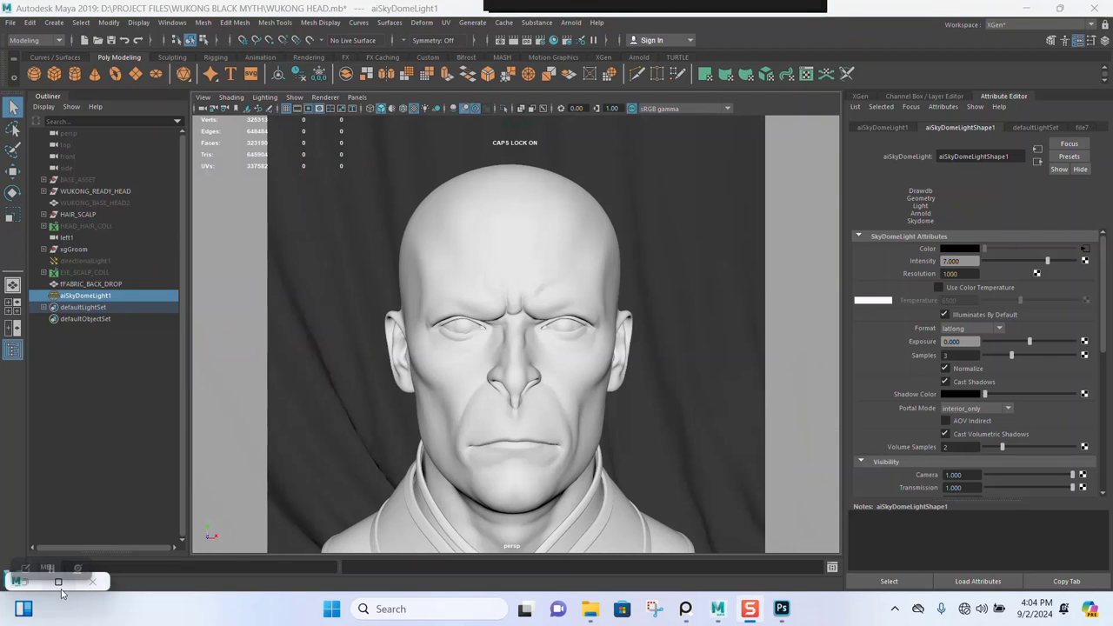
Lower aiSkyDomeLight1 intensity from 7 to 2, then re-render and stop it to check the darker result.
left_click(57, 582)
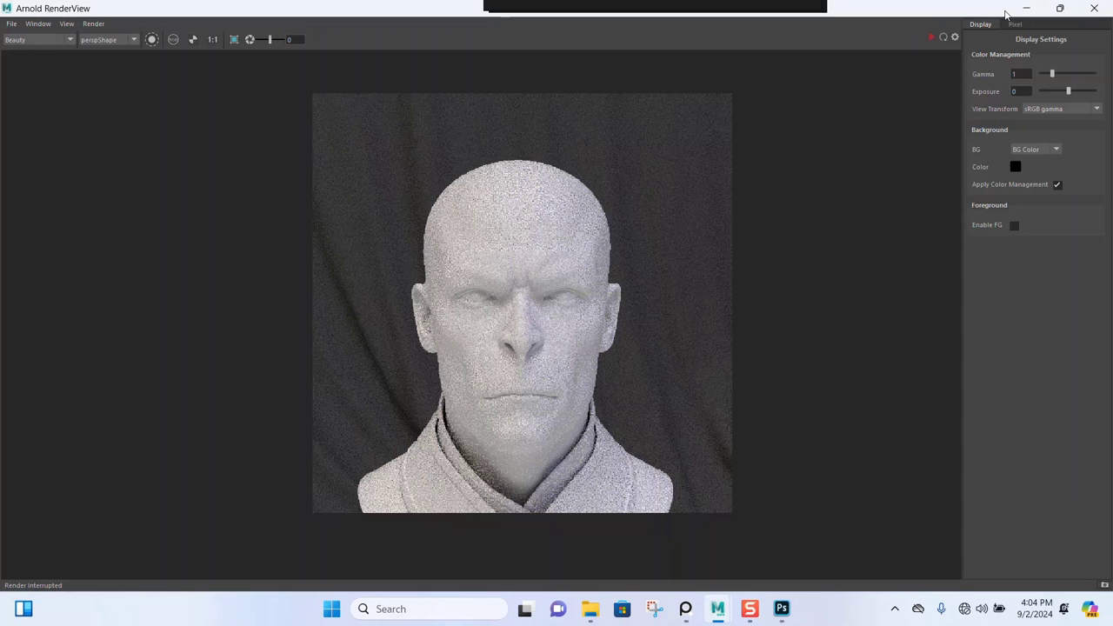
left_click(1061, 8)
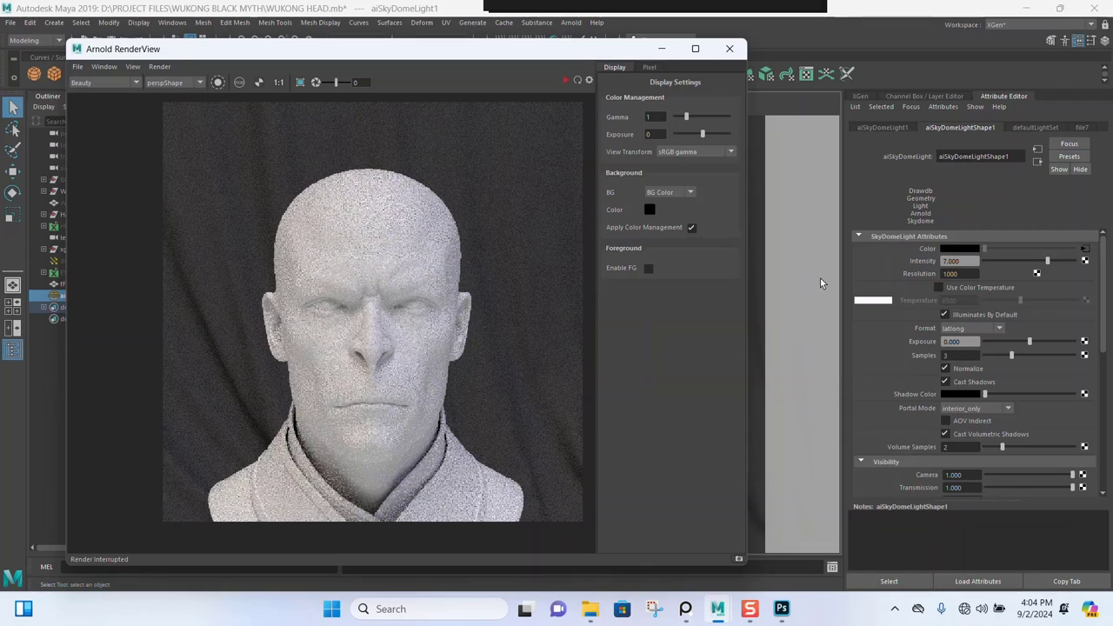
left_click(957, 260)
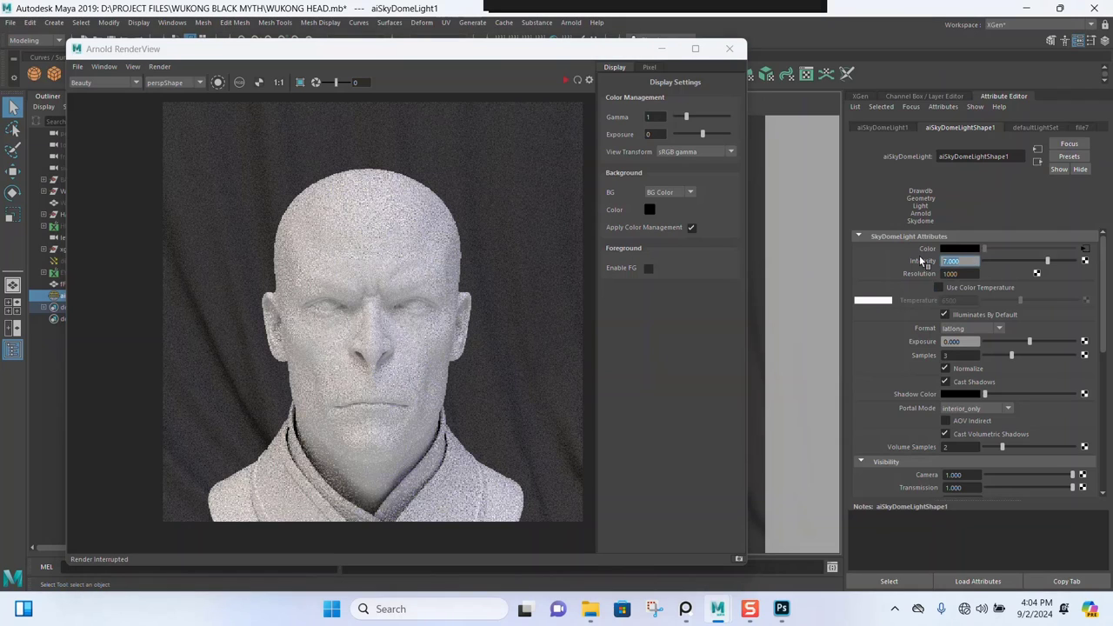
type("2")
key("Return")
left_click(576, 80)
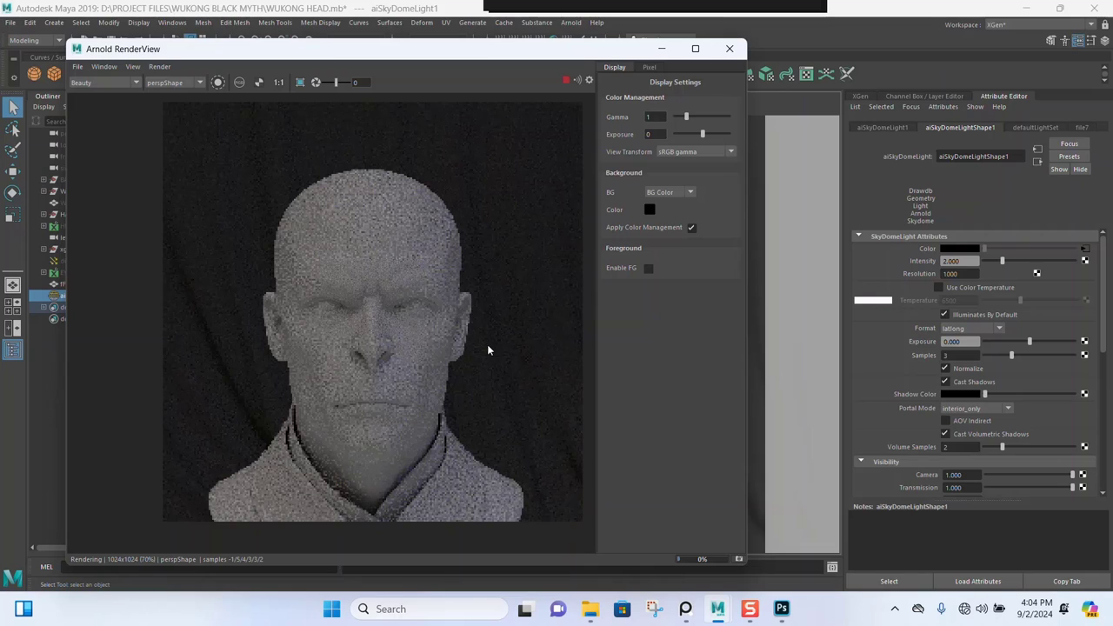
left_click(566, 80)
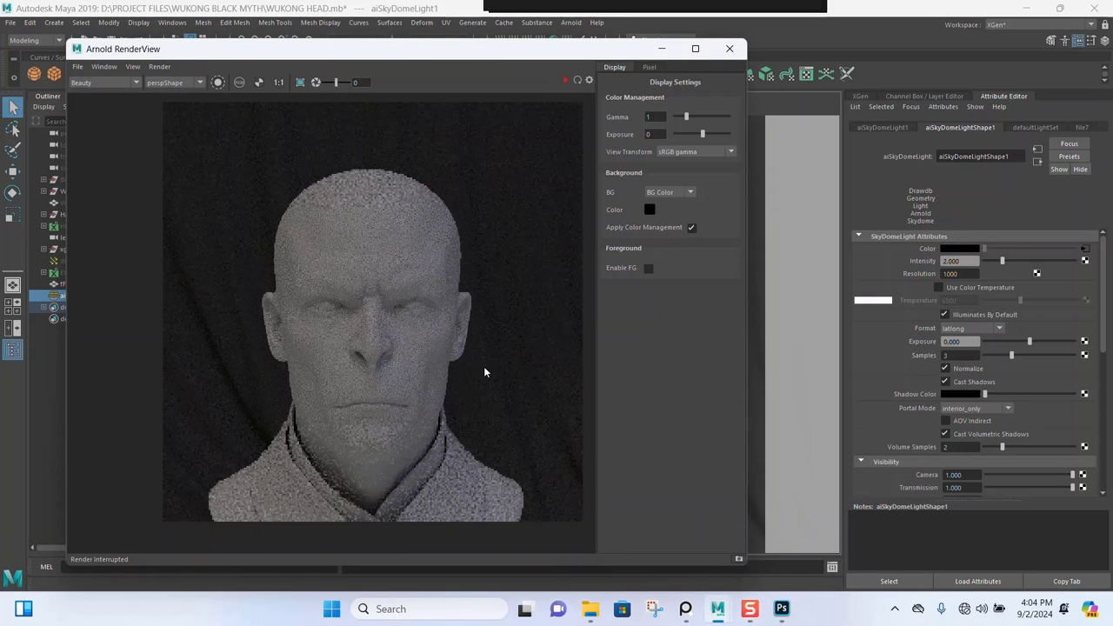
Create an Arnold area light from the Arnold shelf.
left_click(661, 49)
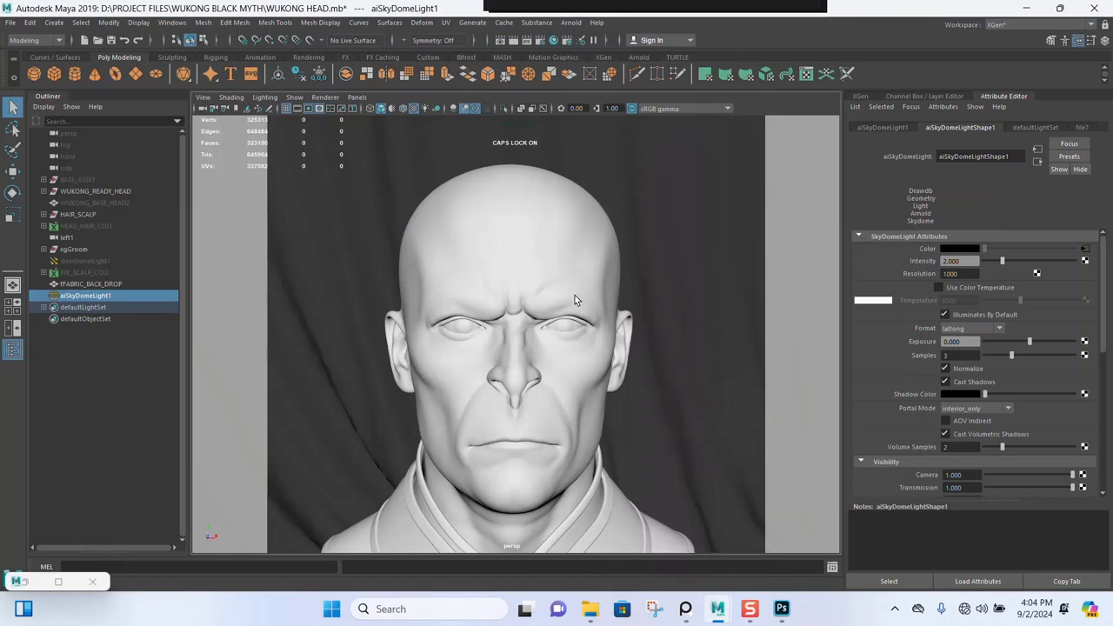
scroll(410, 299, "down", 2)
scroll(410, 304, "down", 5)
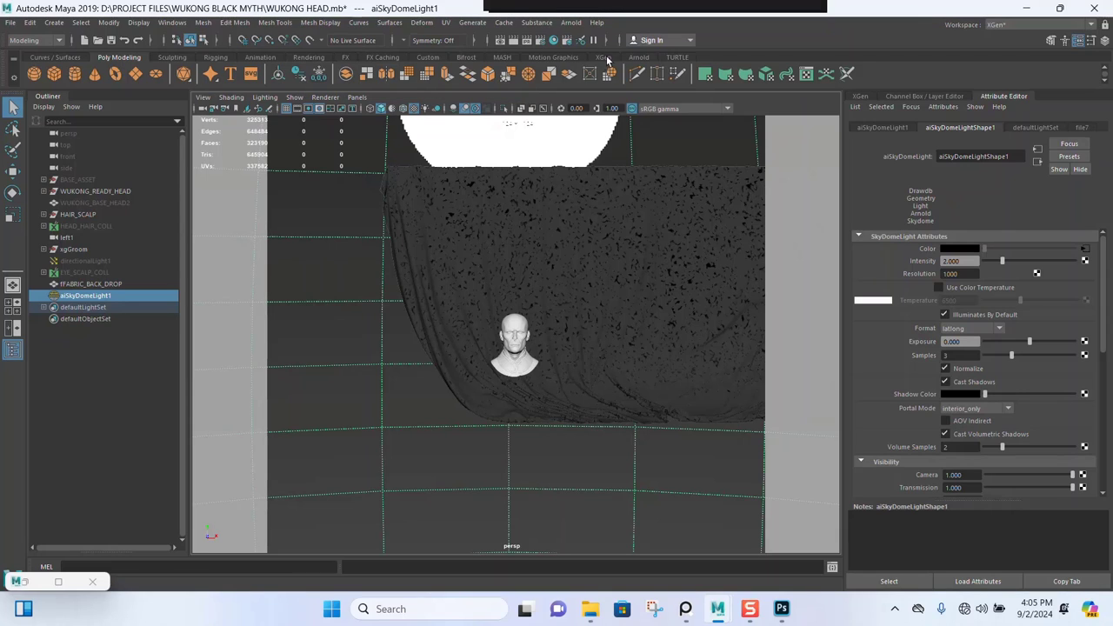
left_click(639, 57)
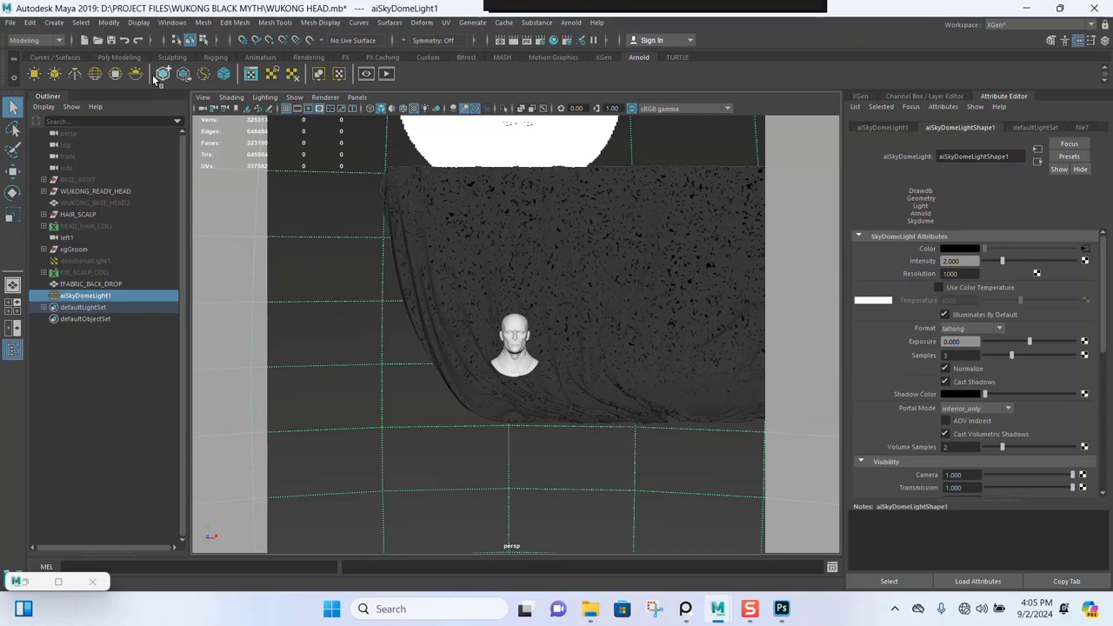
left_click(53, 75)
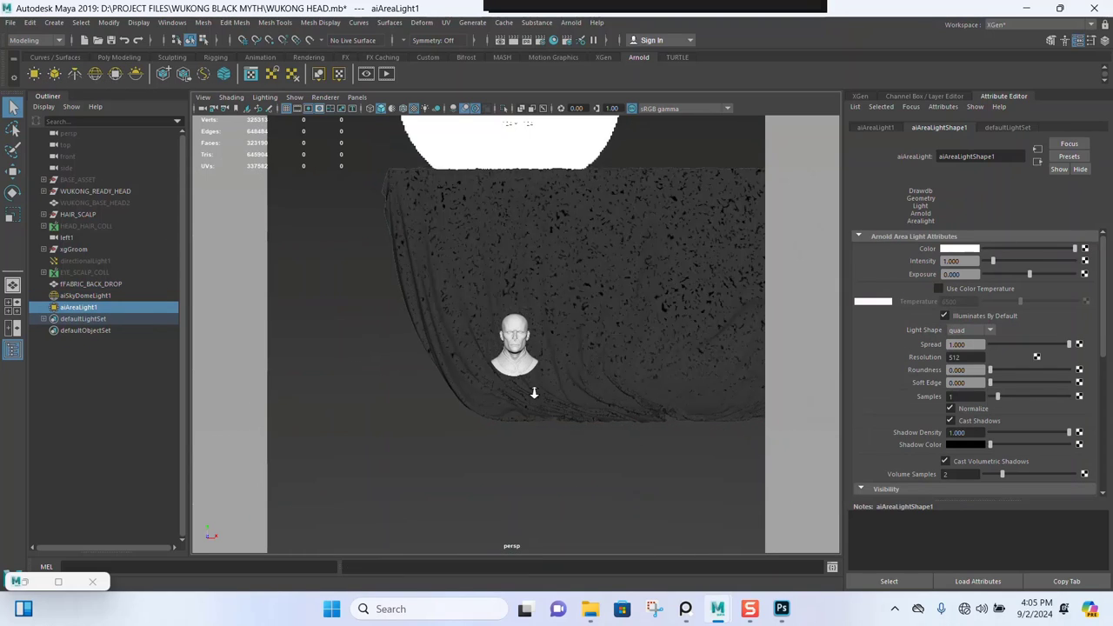
Frame the new area light and scale it up uniformly in front of the bust.
key("f")
scroll(548, 409, "down", 8)
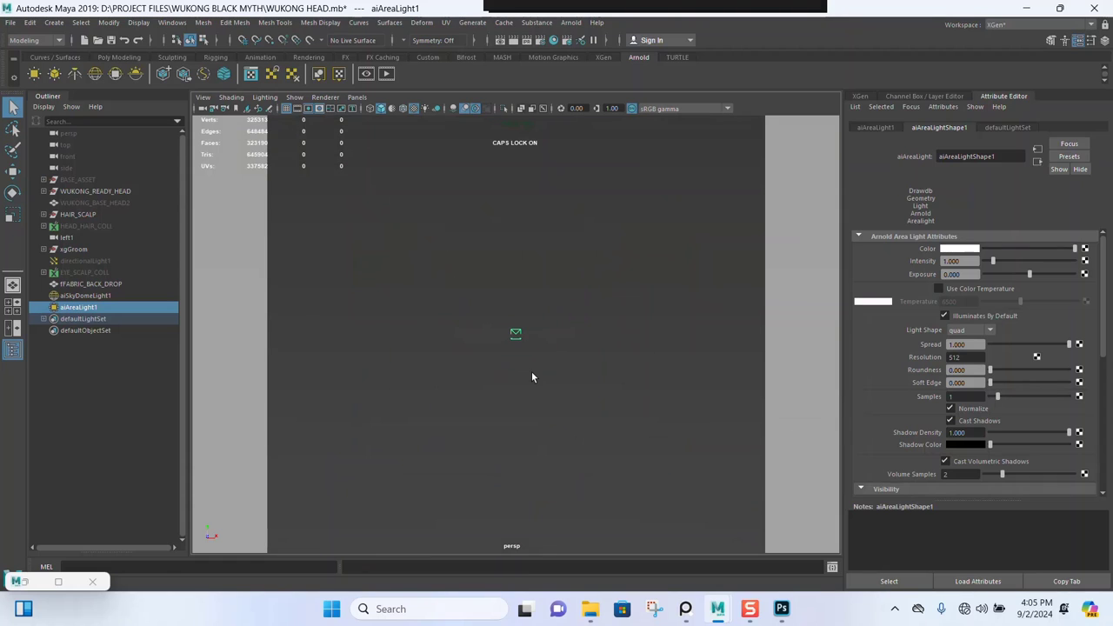
key("r")
left_click_drag(515, 336, 533, 362)
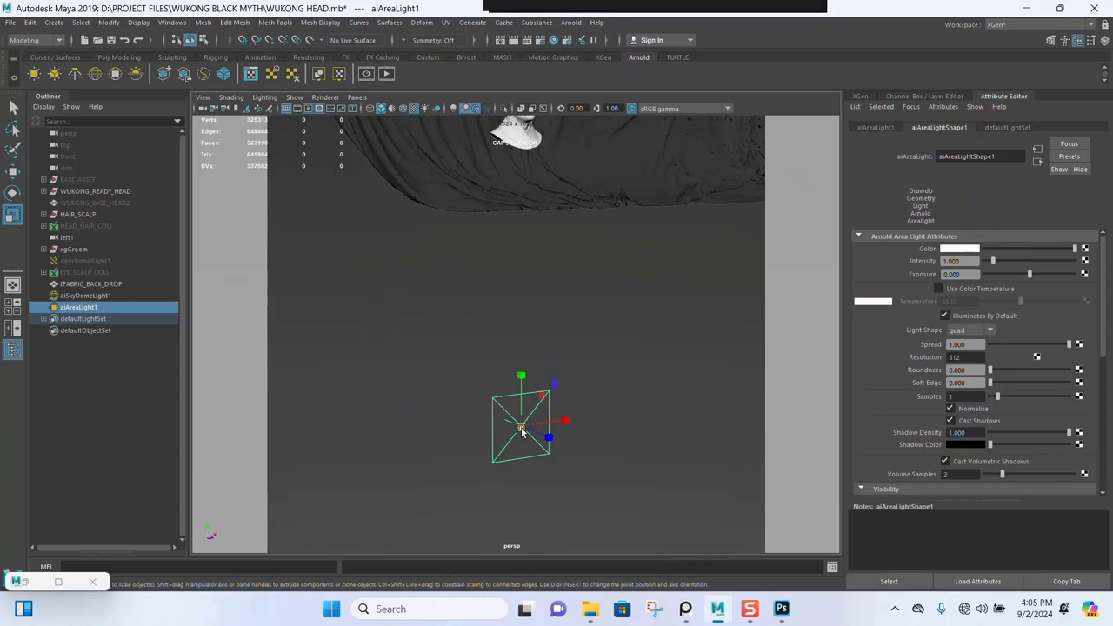
right_click_drag(521, 431, 511, 400, "alt")
left_click_drag(521, 391, 629, 422)
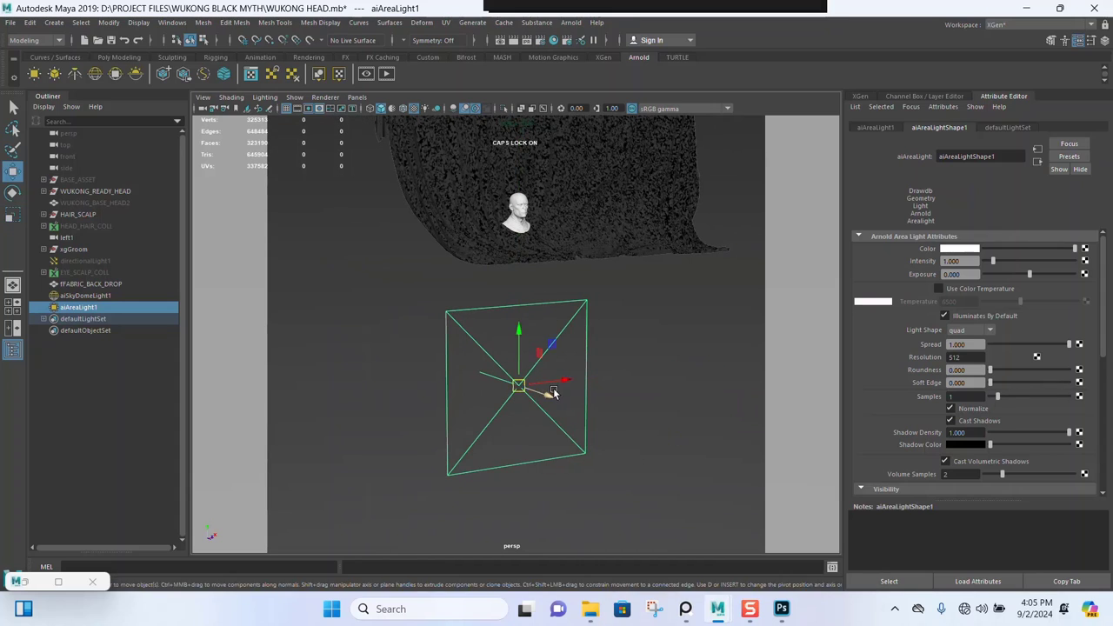
left_click_drag(576, 386, 572, 336, "alt")
key("y")
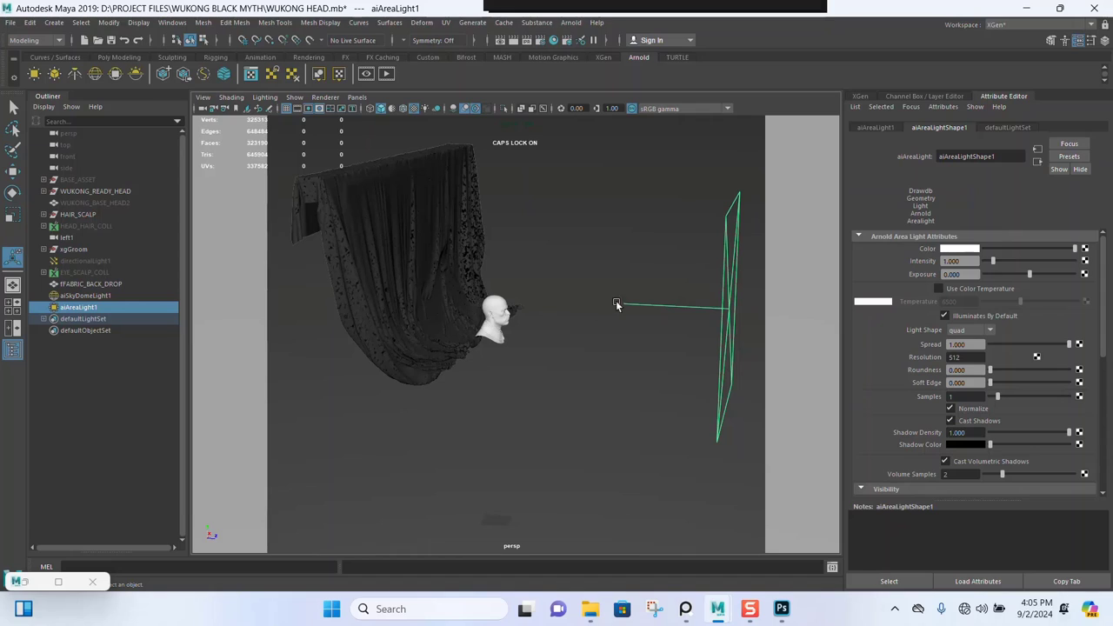
Move the area light toward the bust and check its placement.
key("w")
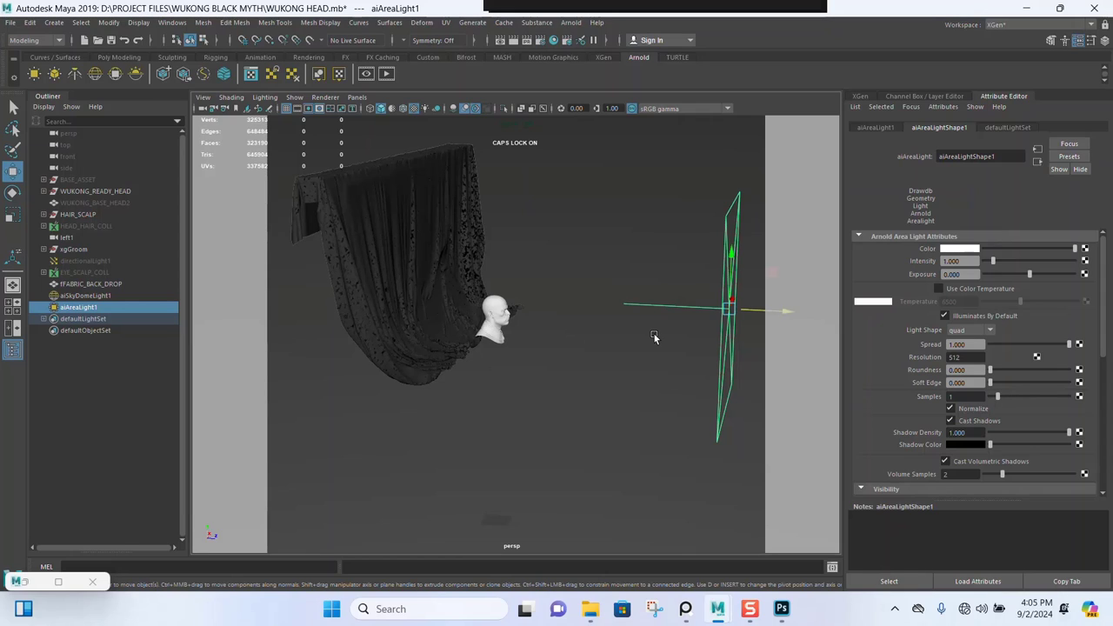
left_click_drag(748, 306, 740, 322)
left_click_drag(621, 342, 415, 336, "alt")
left_click(308, 264)
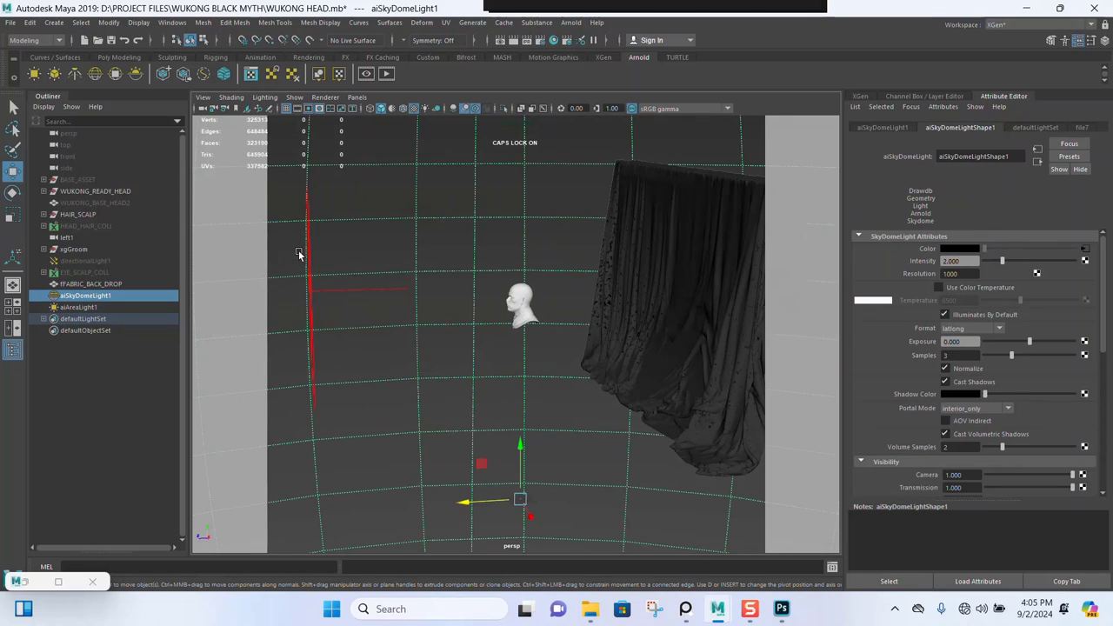
left_click(297, 262)
left_click_drag(343, 291, 517, 388, "alt")
key("t")
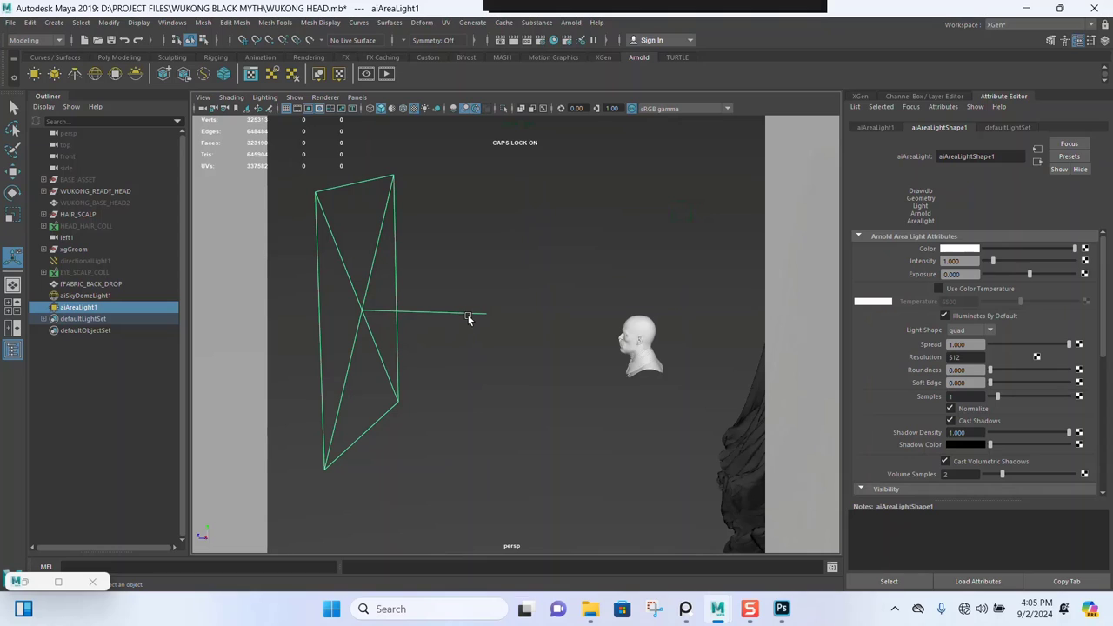
Rotate the area light to face the bust, then return to the four-view layout.
key("q")
left_click_drag(481, 313, 360, 318)
left_click(377, 332)
left_click(389, 344)
key("e")
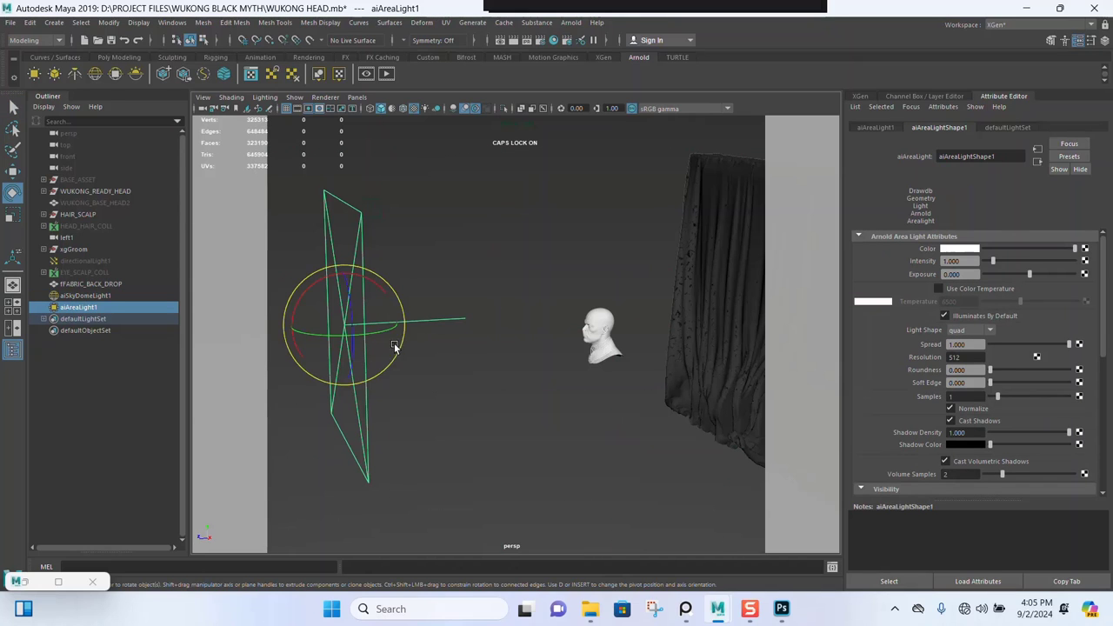
left_click_drag(397, 350, 613, 420, "alt")
key("space")
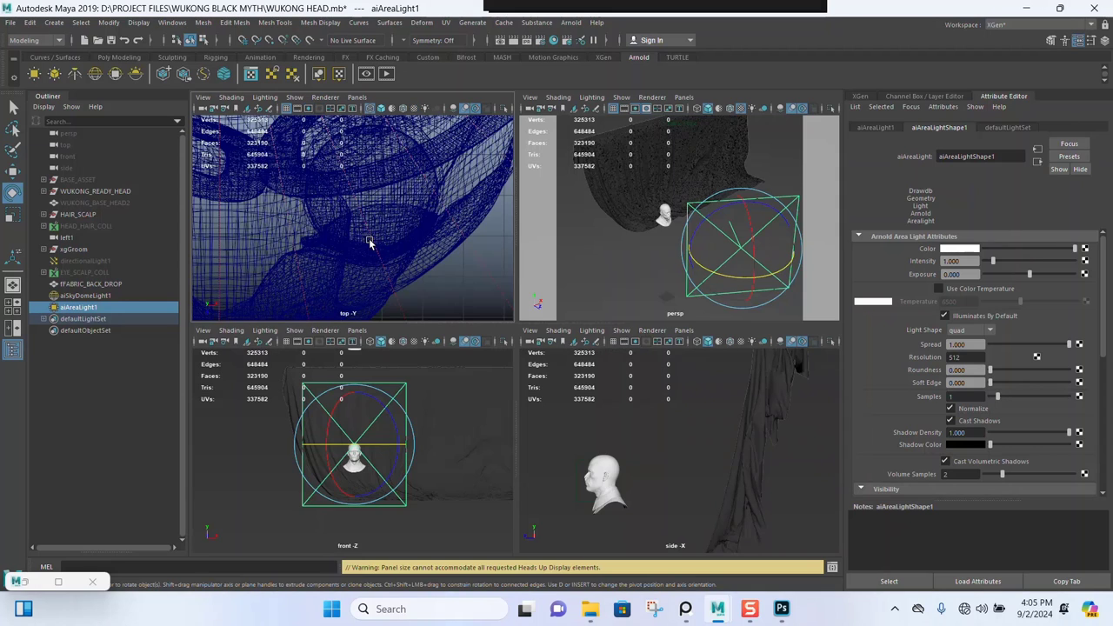
Frame the area light in the top view and move it left in front of the bust.
key("f")
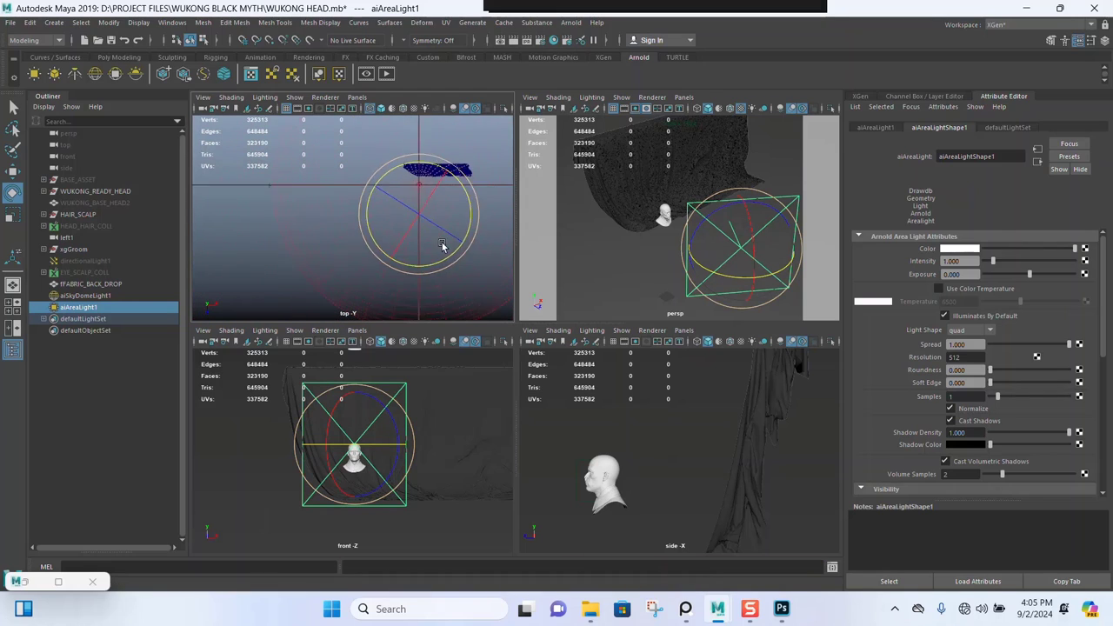
scroll(441, 246, "up", 5)
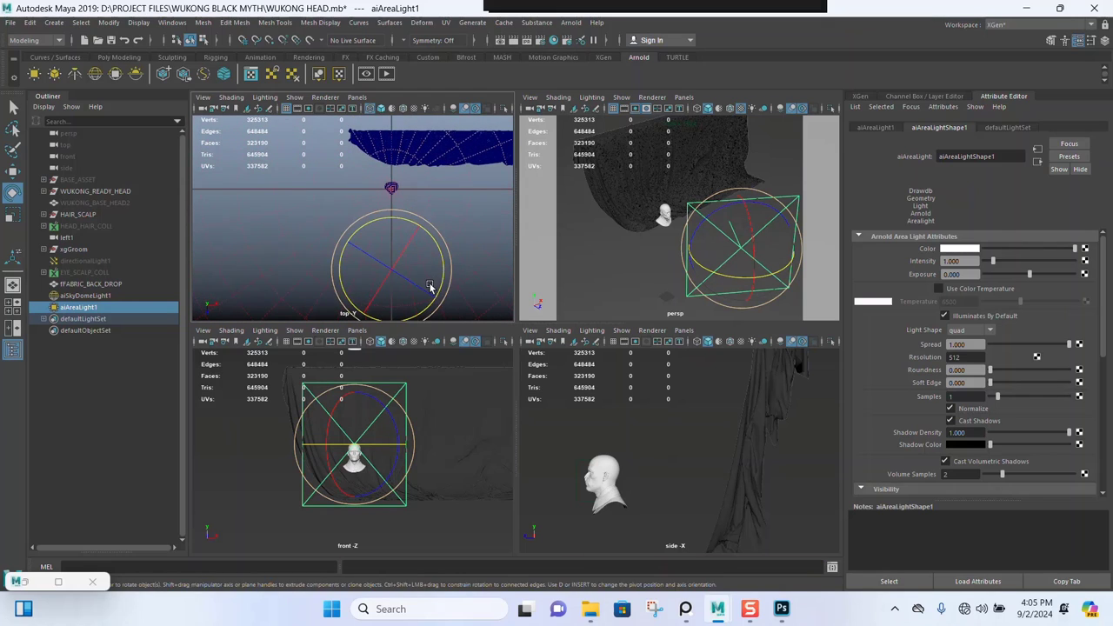
key("w")
left_click_drag(432, 290, 298, 288)
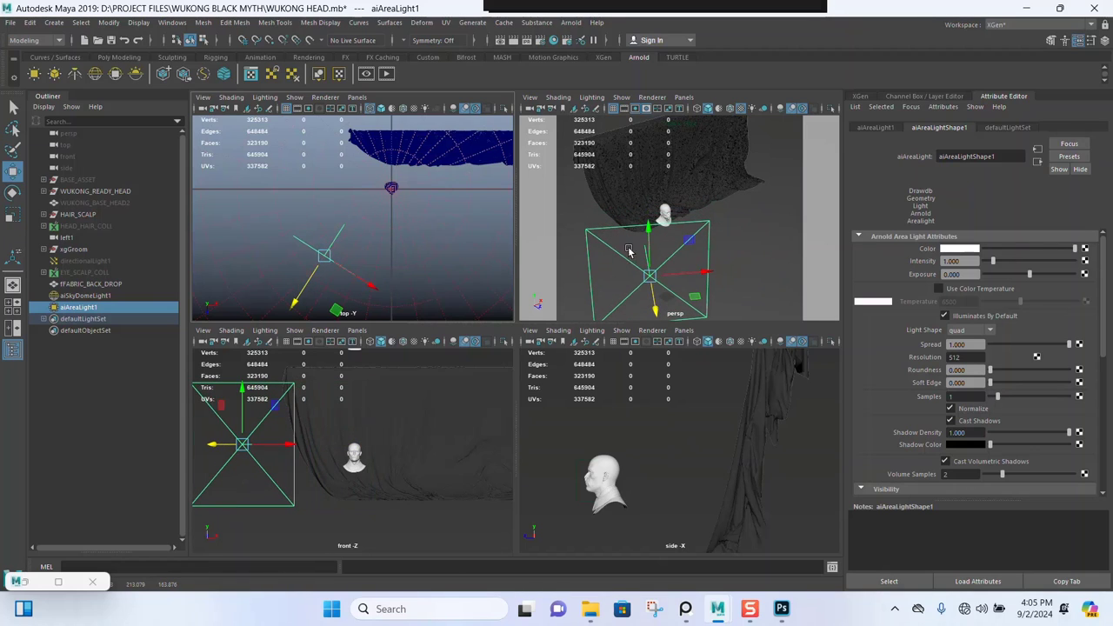
In the maximized perspective view, raise the area light slightly and angle it toward the head.
key("space")
left_click_drag(531, 348, 570, 374, "alt")
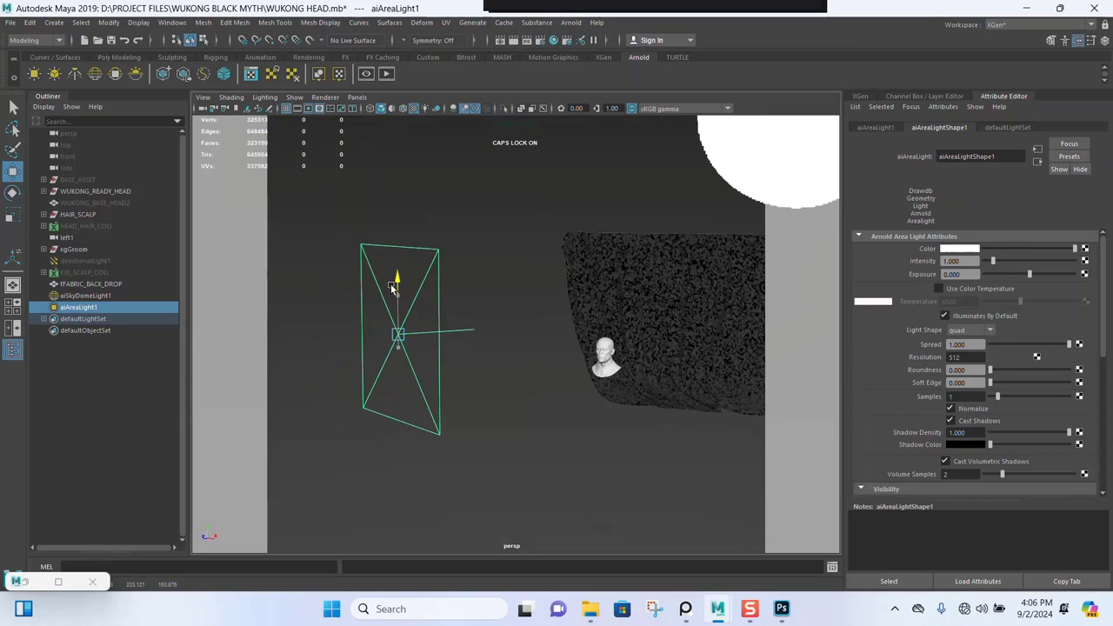
left_click_drag(391, 283, 392, 258)
key("w")
key("d")
key("e")
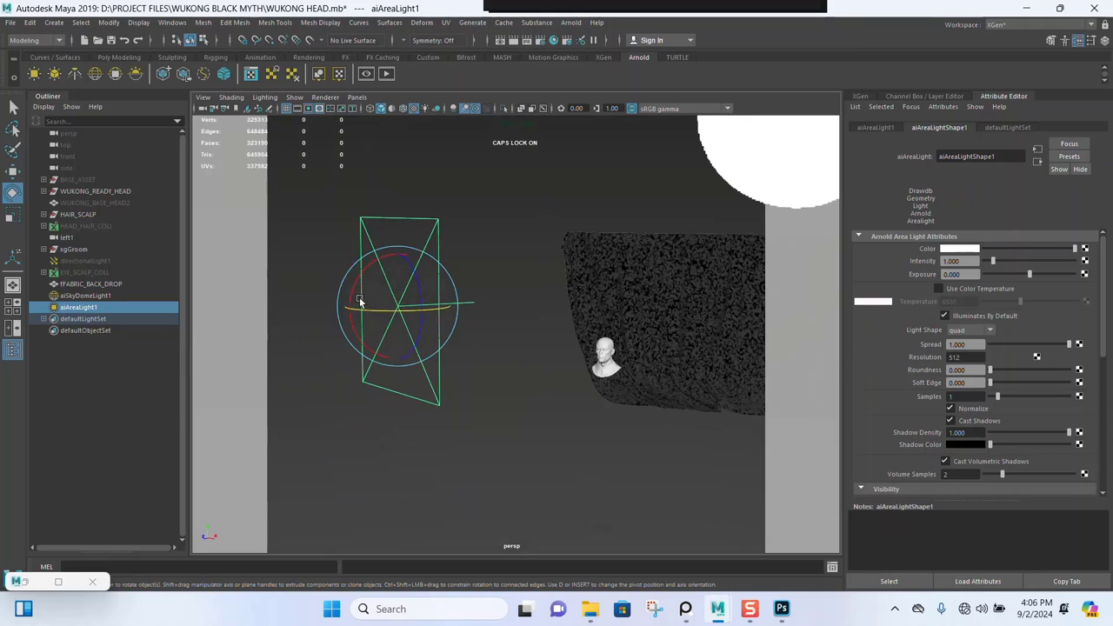
left_click_drag(348, 288, 580, 363)
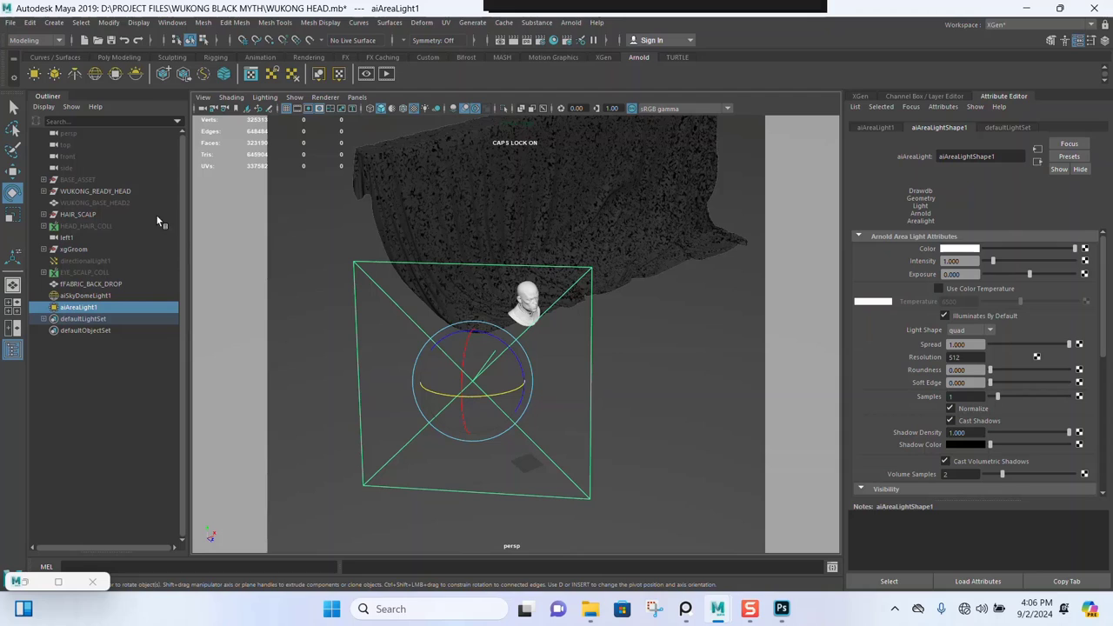
Switch the viewport to the saved FRONT_CMA camera bookmark.
left_click(203, 97)
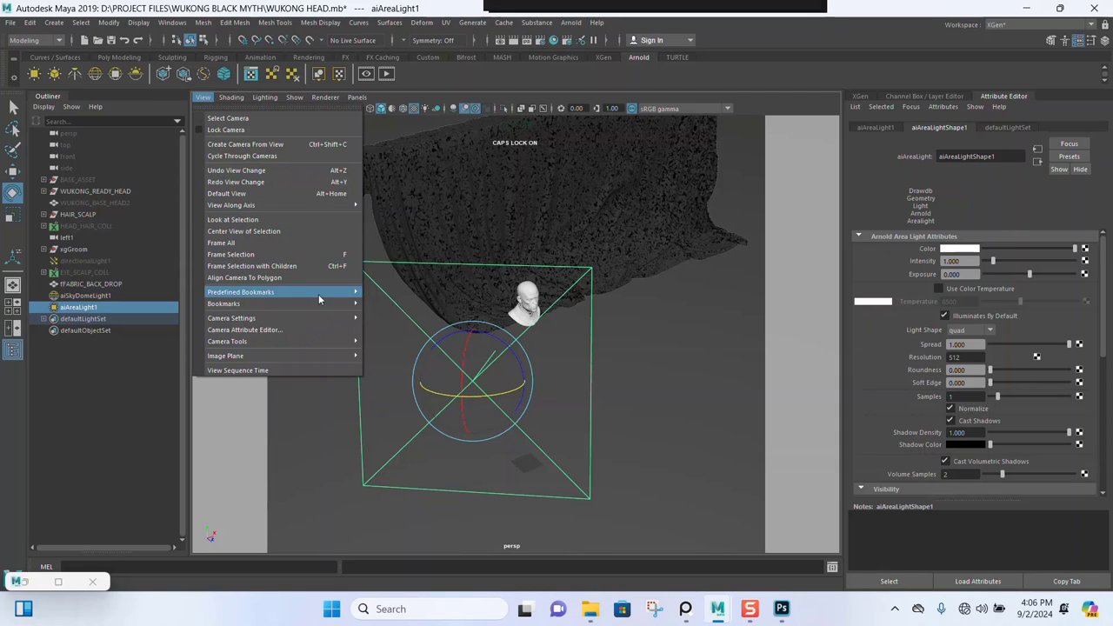
mouse_move(319, 304)
left_click(387, 304)
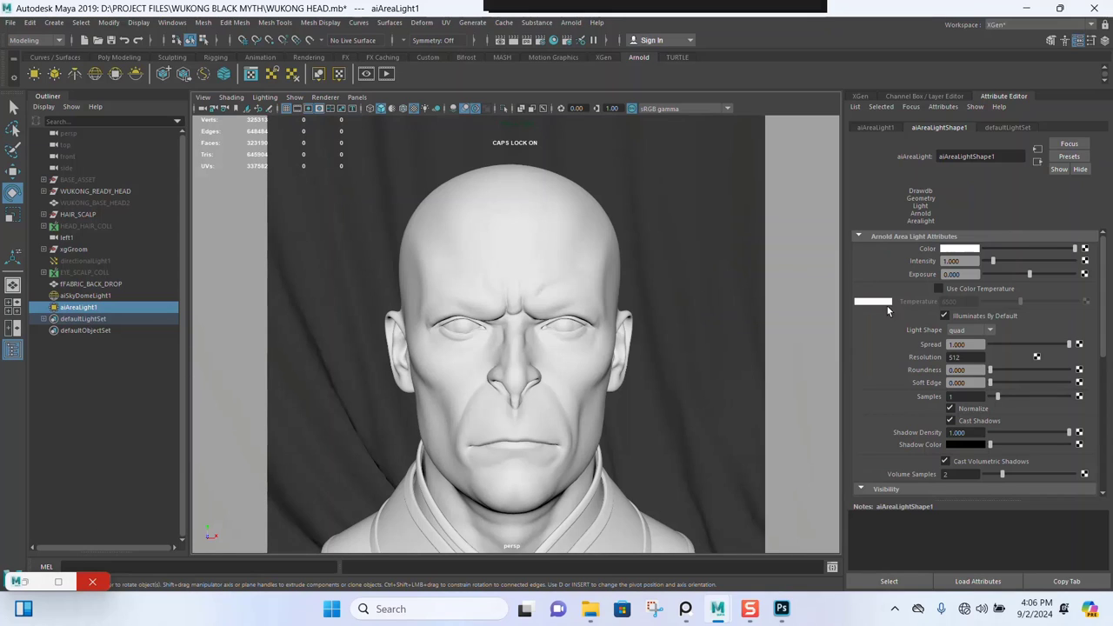
Set the area light's samples to 3 and intensity to 4.
left_click(977, 399)
type("3")
key("Return")
type("4")
key("Return")
Restore Arnold RenderView, re-render the bust with the brighter area light, and zoom to inspect it.
left_click(60, 582)
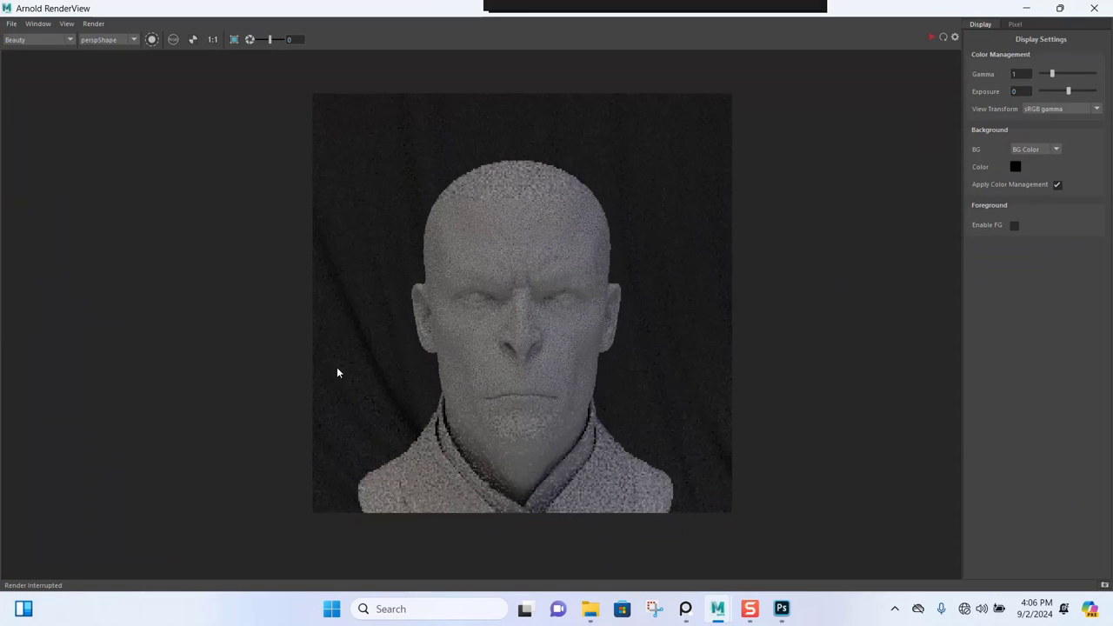
left_click(1060, 8)
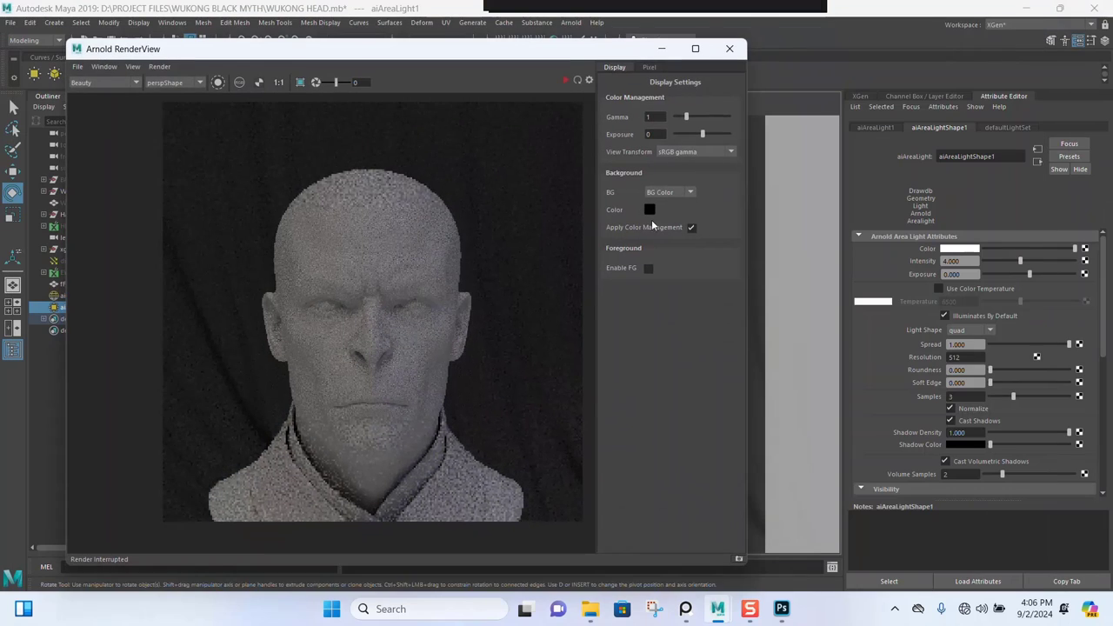
left_click(578, 79)
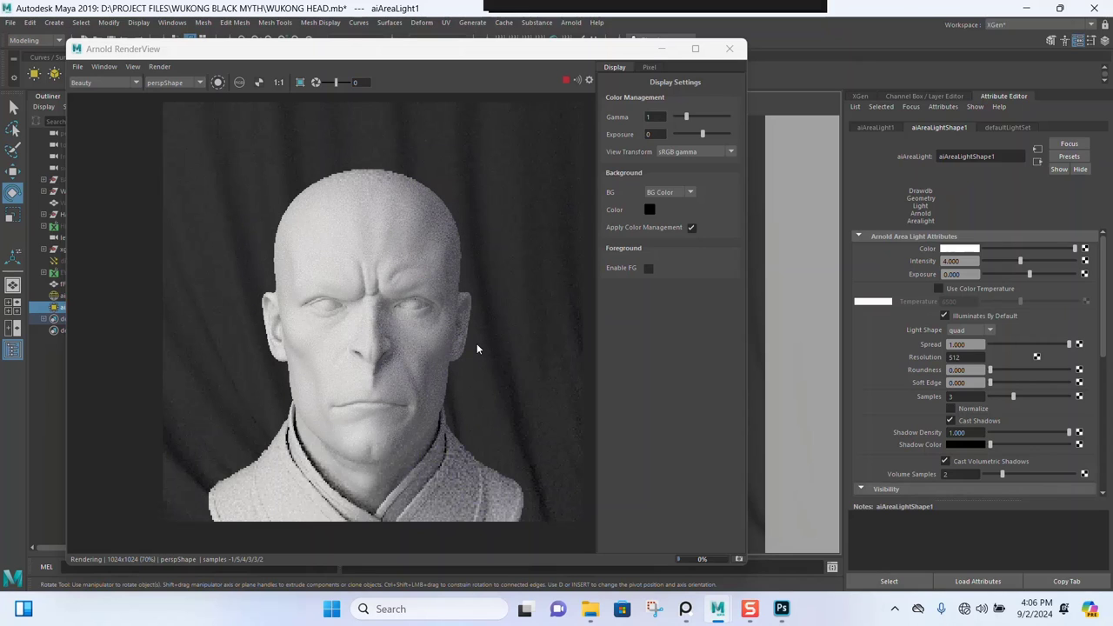
scroll(389, 340, "up", 2)
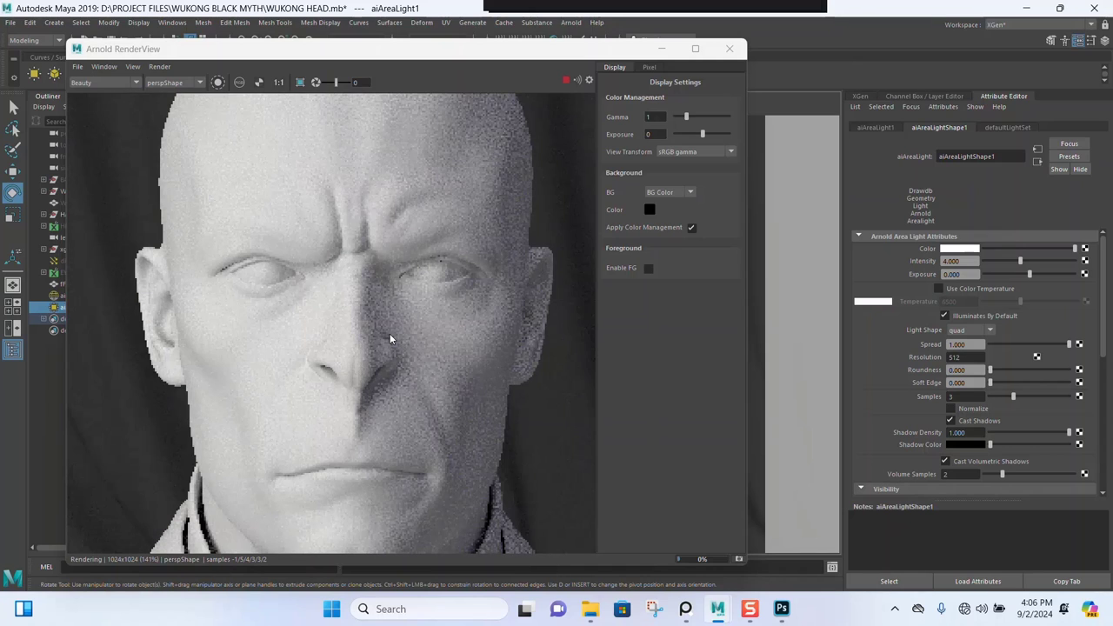
scroll(390, 339, "down", 1)
scroll(391, 341, "down", 1)
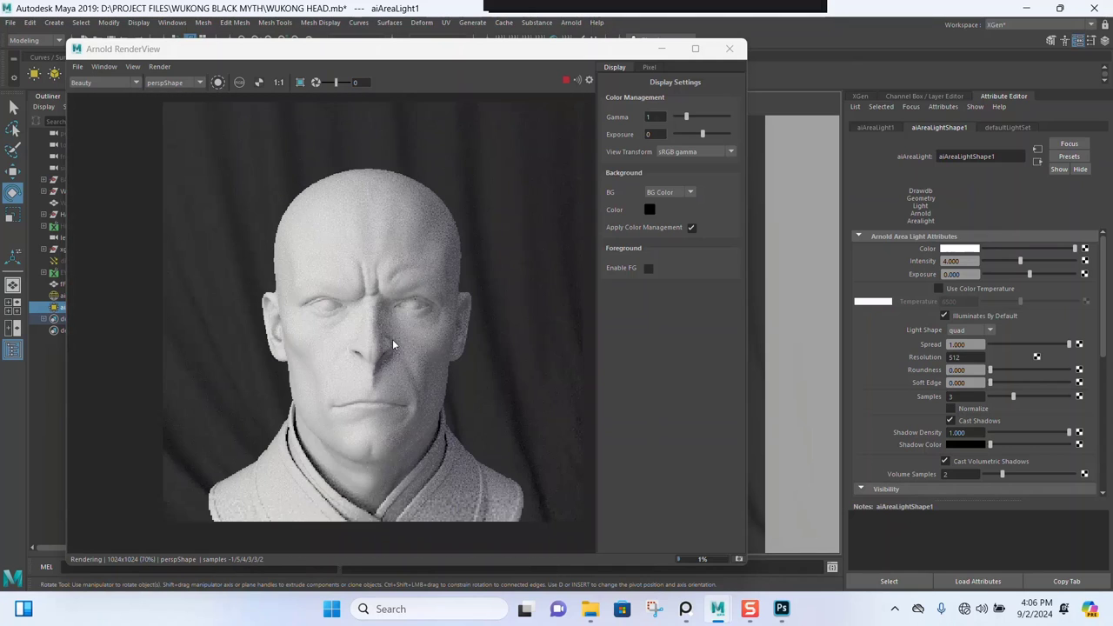
scroll(392, 338, "up", 2)
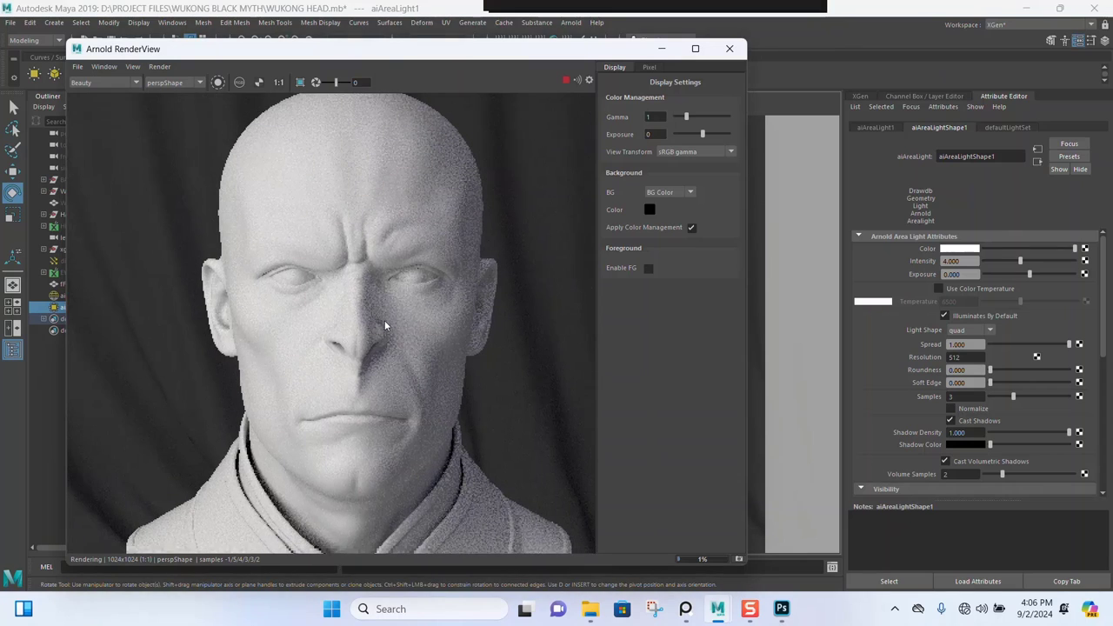
scroll(385, 320, "down", 2)
scroll(385, 322, "up", 1)
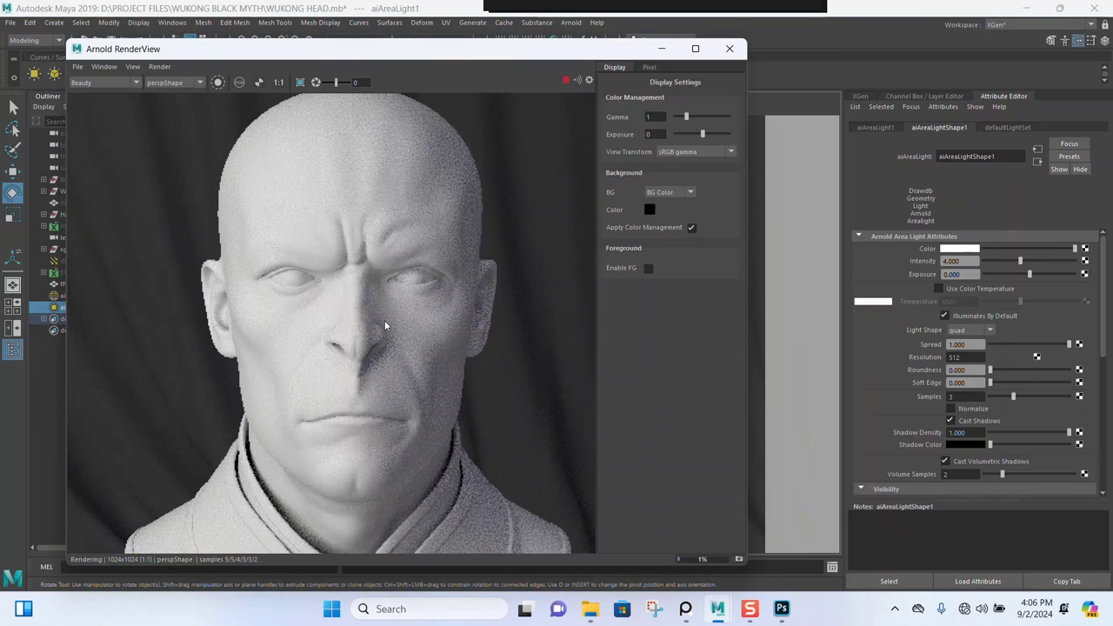
scroll(384, 322, "up", 1)
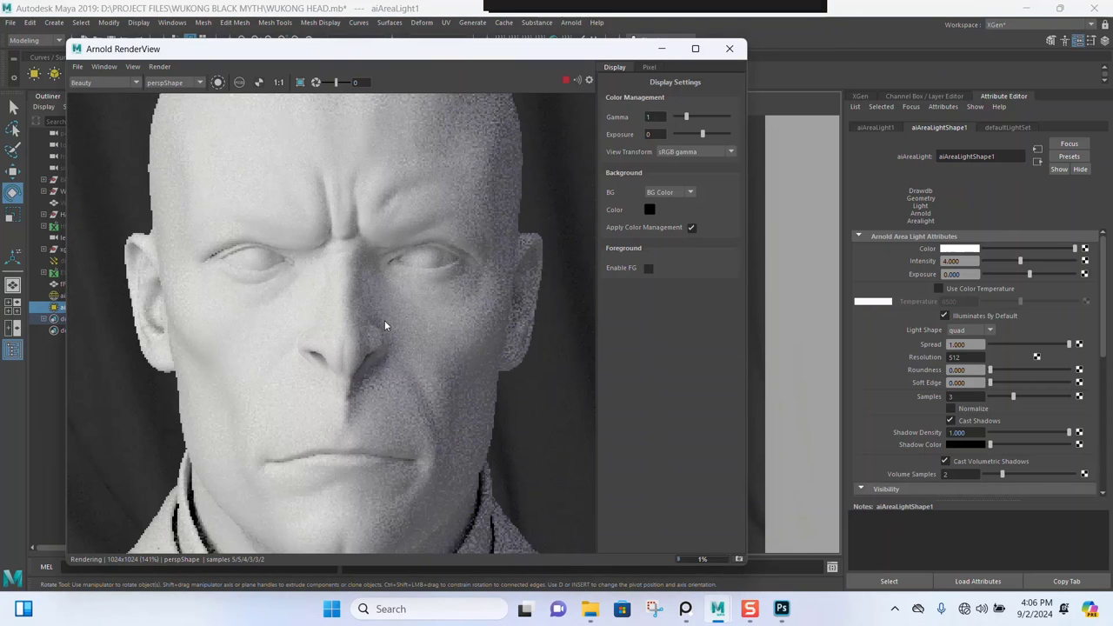
scroll(384, 322, "down", 2)
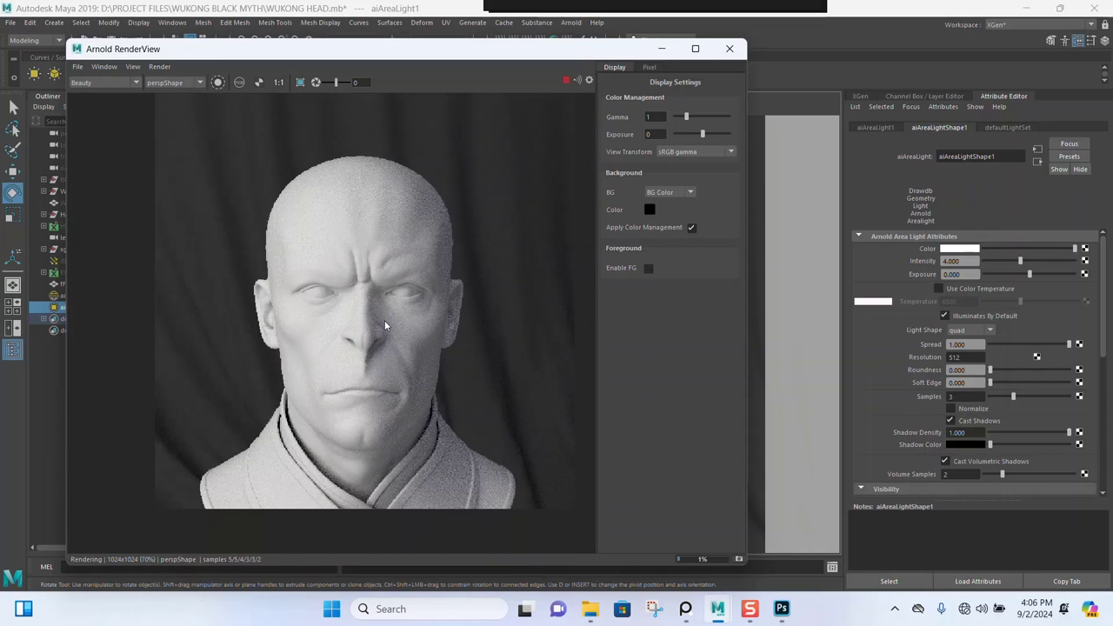
scroll(385, 322, "up", 1)
scroll(384, 322, "down", 1)
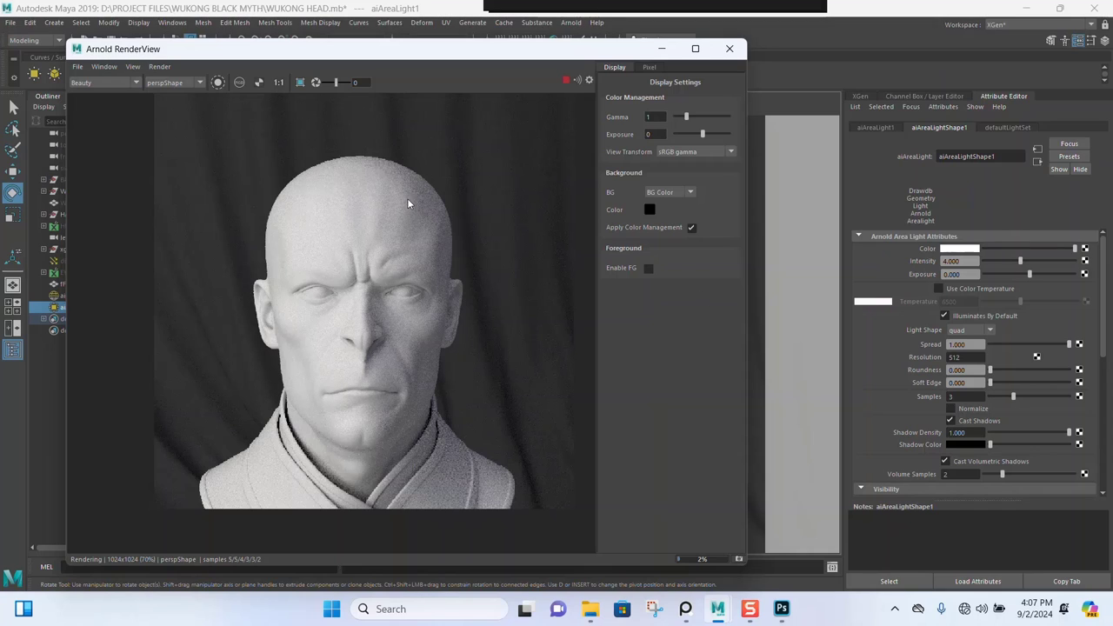
left_click_drag(549, 53, 508, 78)
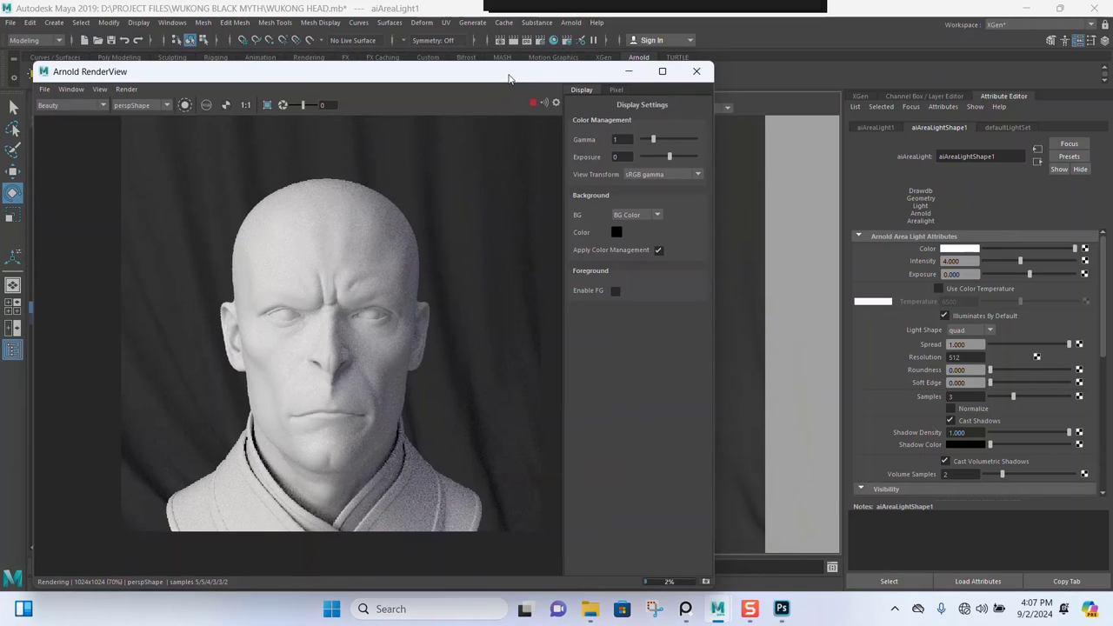
Open the Light Editor and delete directionalLight1 from the scene.
left_click(585, 54)
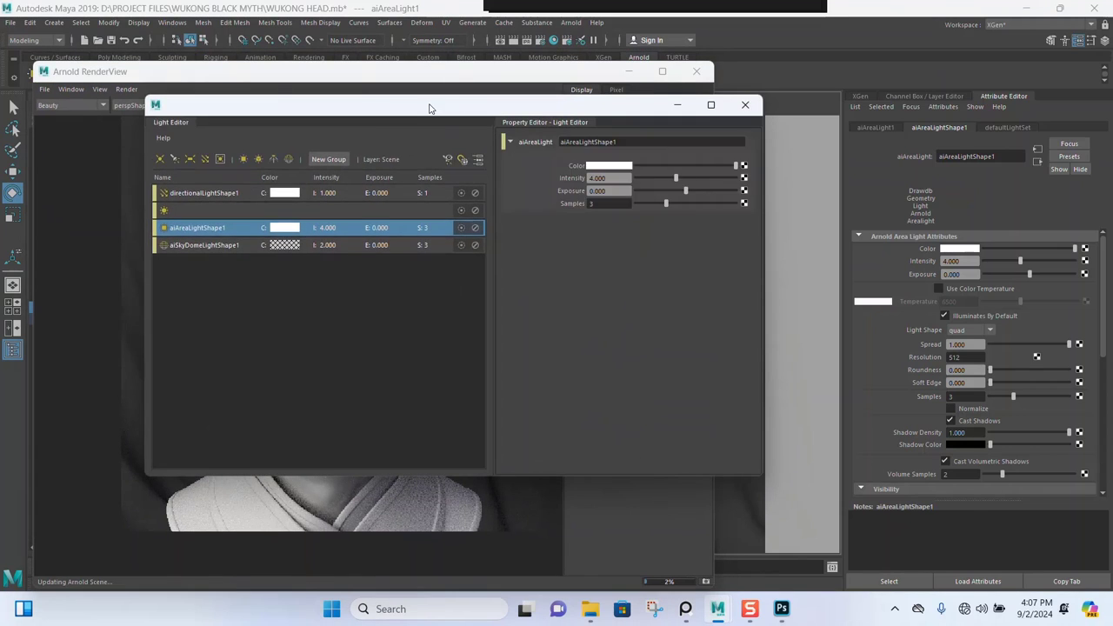
left_click_drag(427, 107, 890, 103)
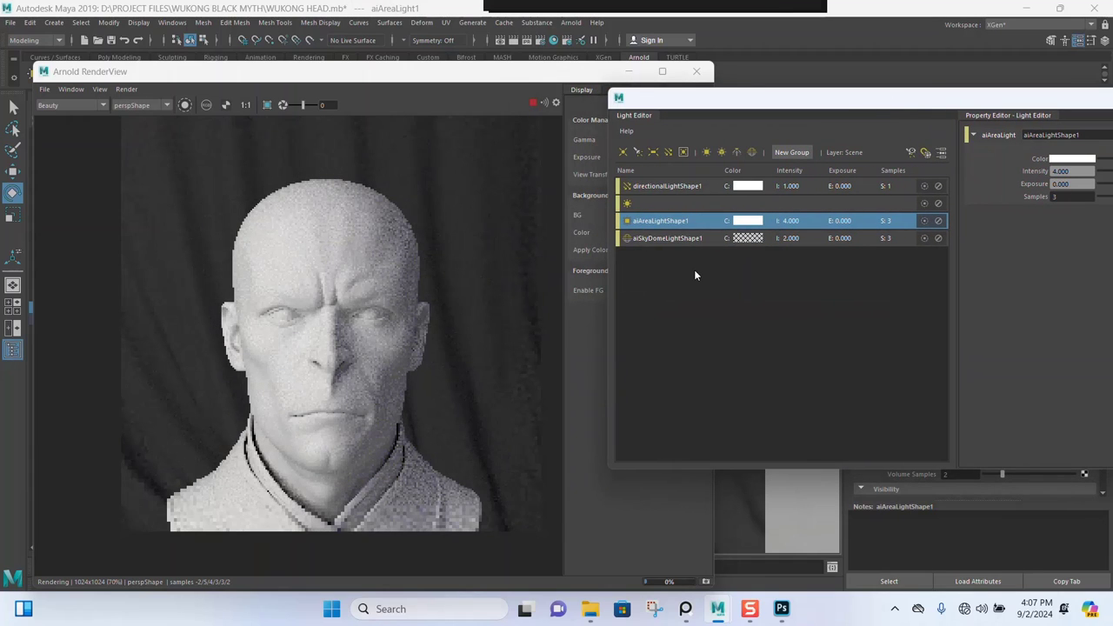
left_click(679, 186)
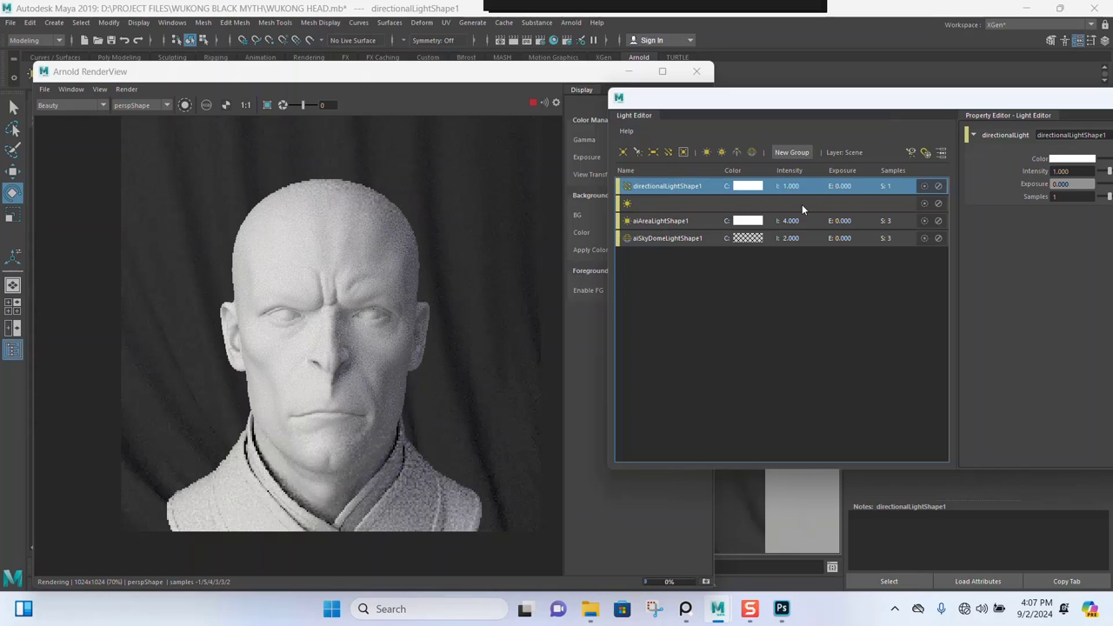
left_click(540, 103)
left_click_drag(381, 79, 534, 80)
left_click(80, 261)
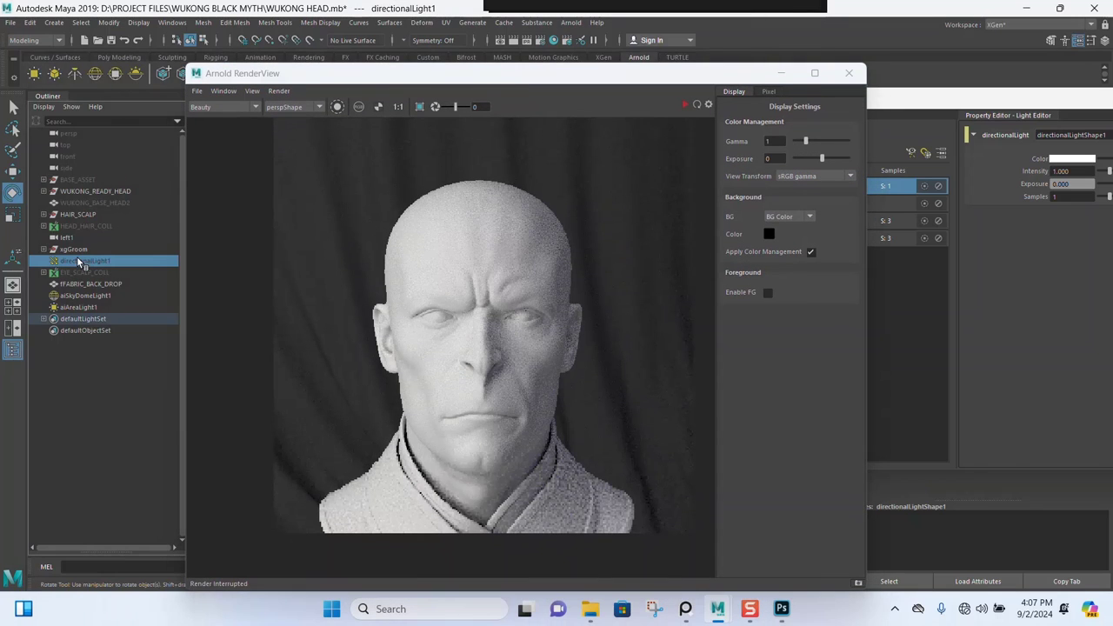
key("Delete")
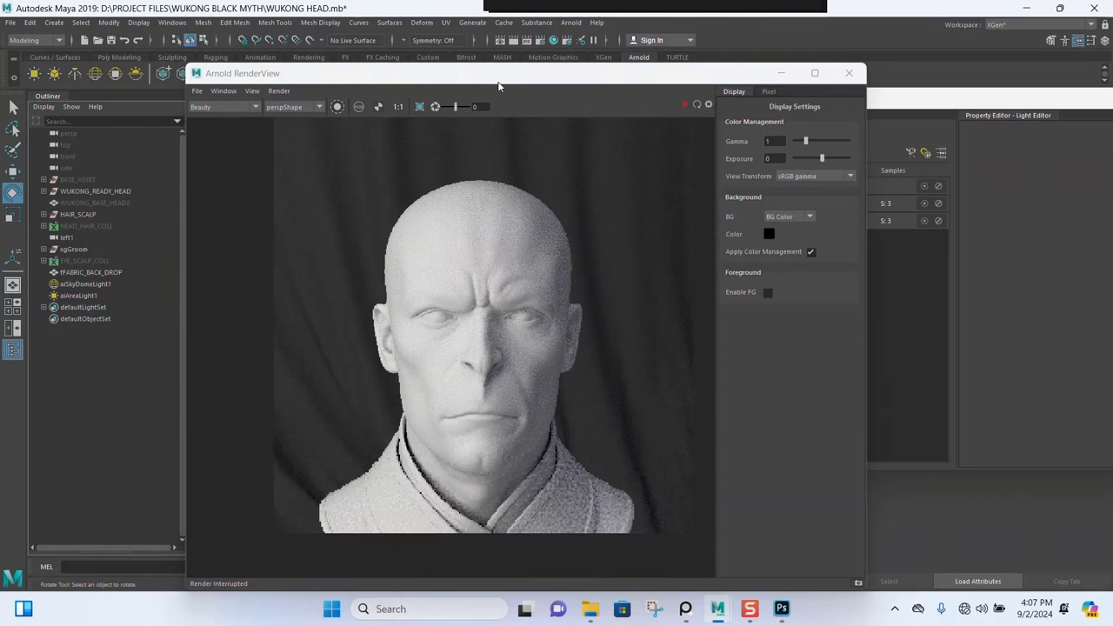
Re-render without the directional light and select the skydome light in the Light Editor.
left_click_drag(498, 85, 348, 71)
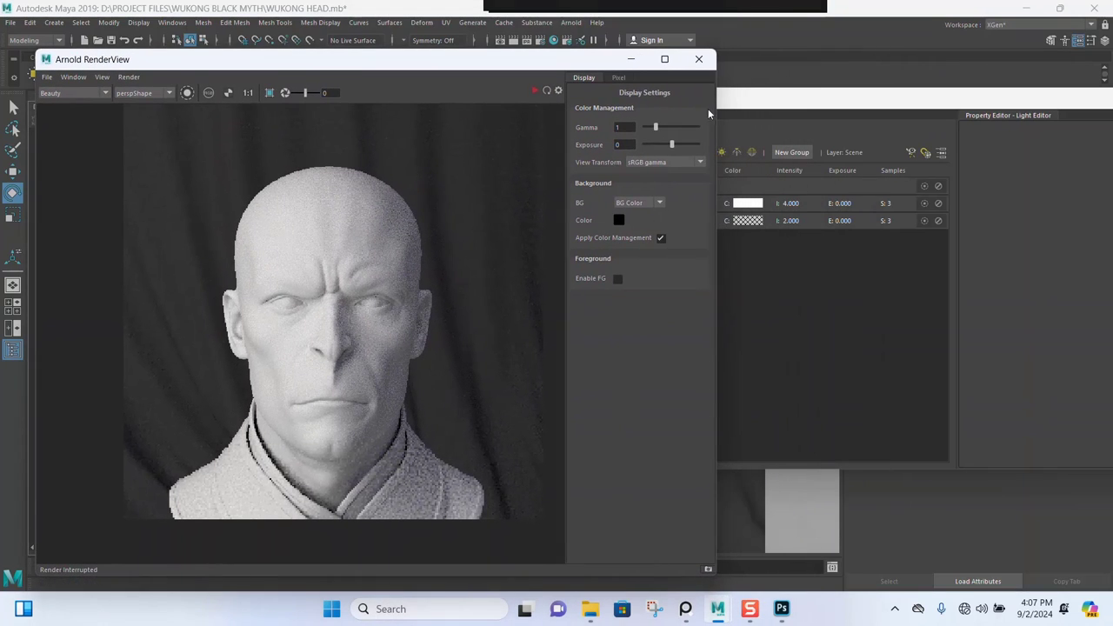
left_click(755, 105)
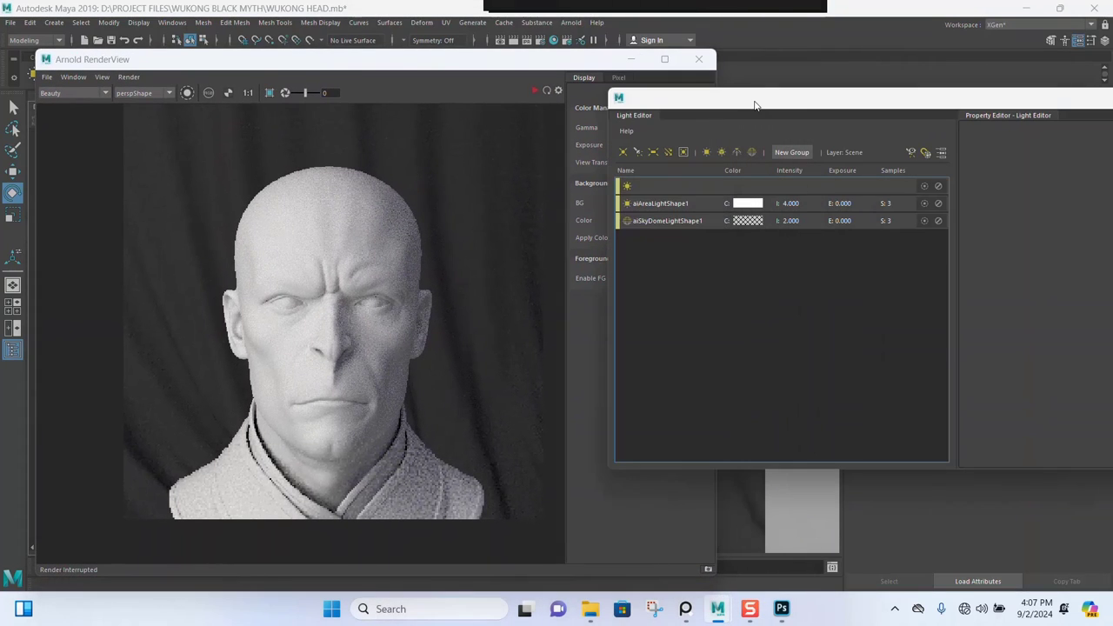
left_click(540, 104)
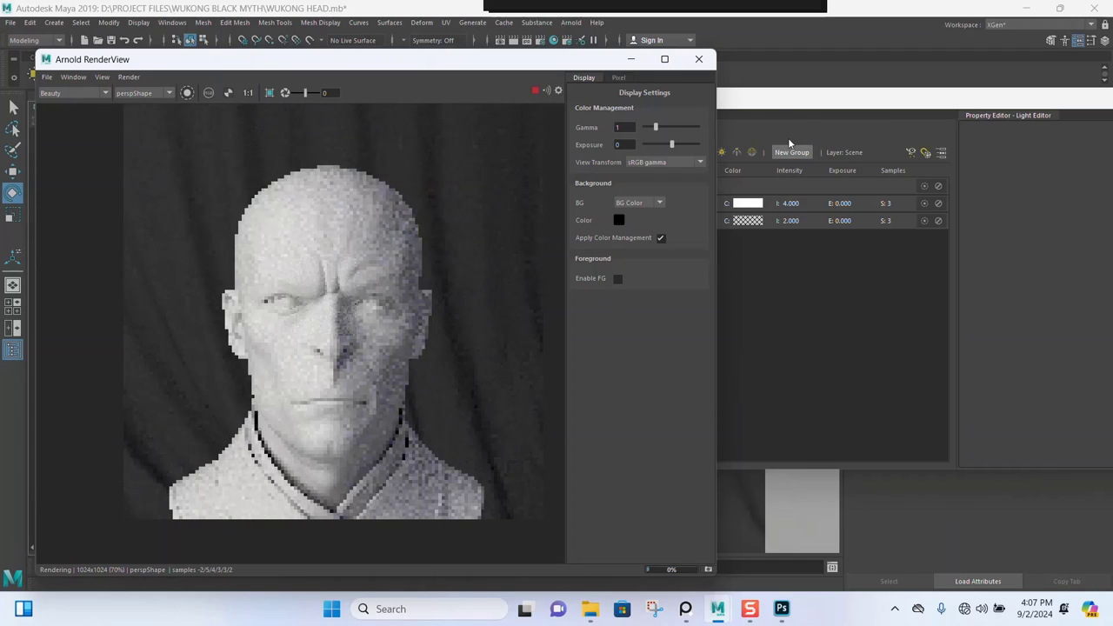
left_click(739, 255)
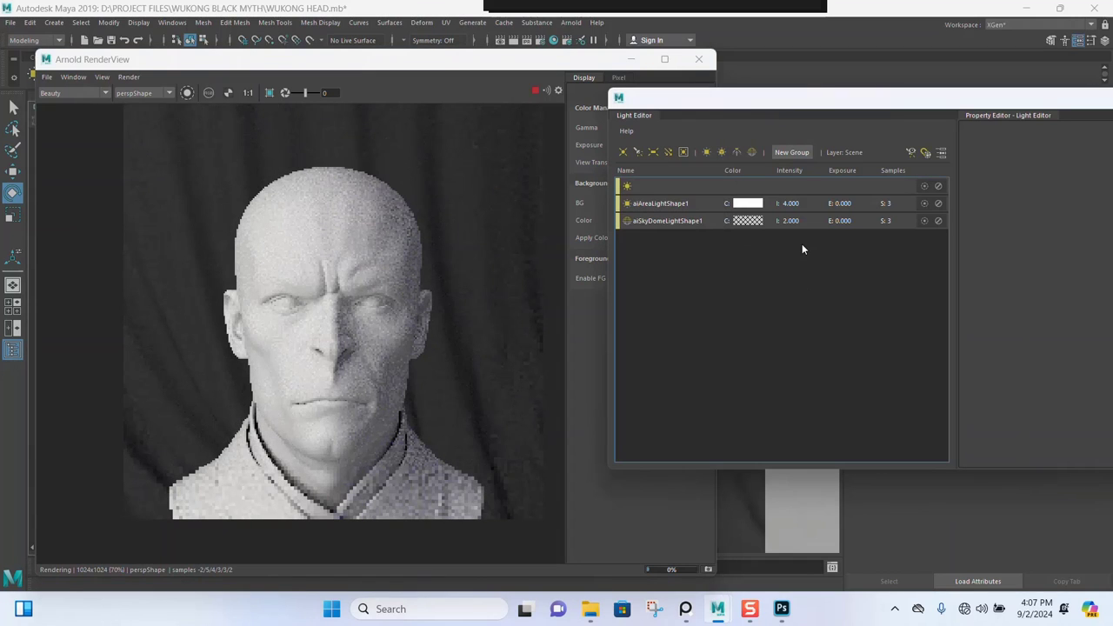
left_click(673, 220)
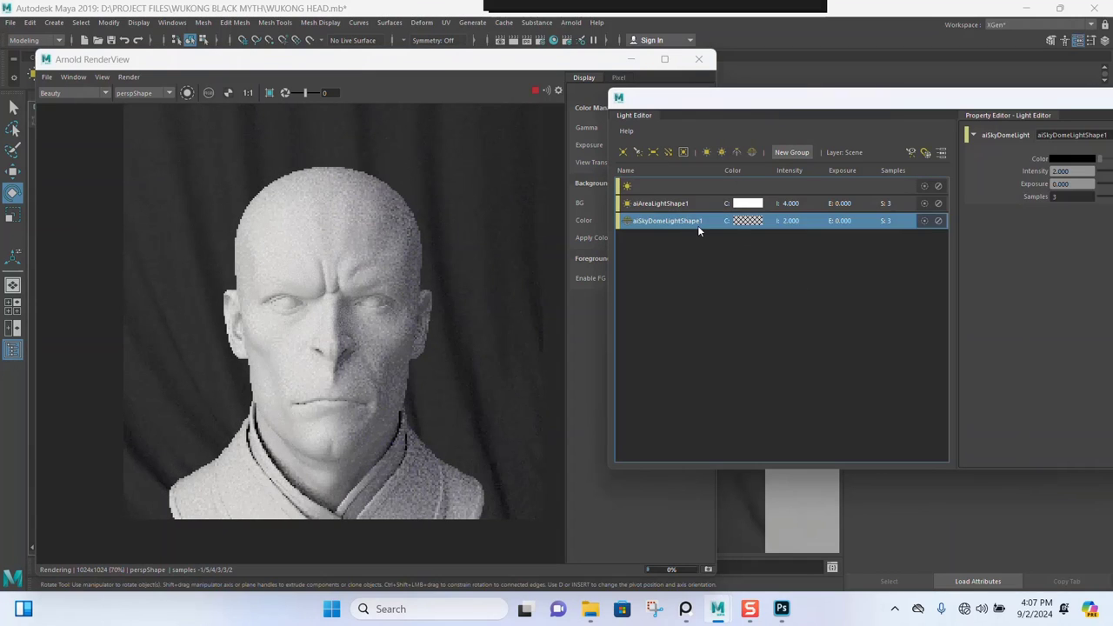
Try a skydome intensity of 2 in the Light Editor.
left_click_drag(935, 118, 851, 127)
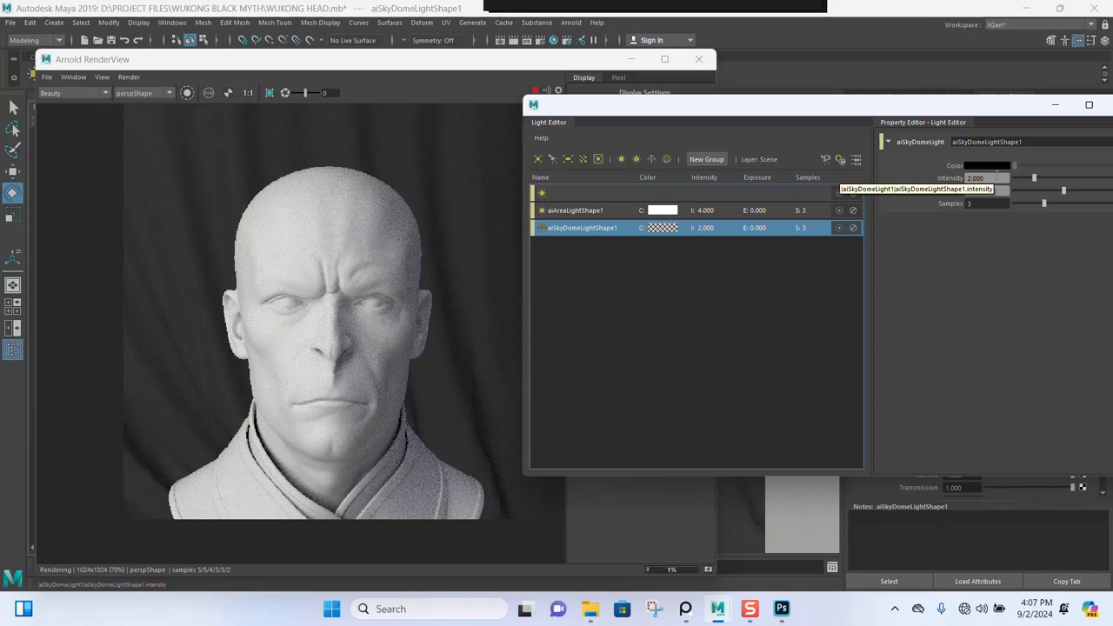
left_click(989, 177)
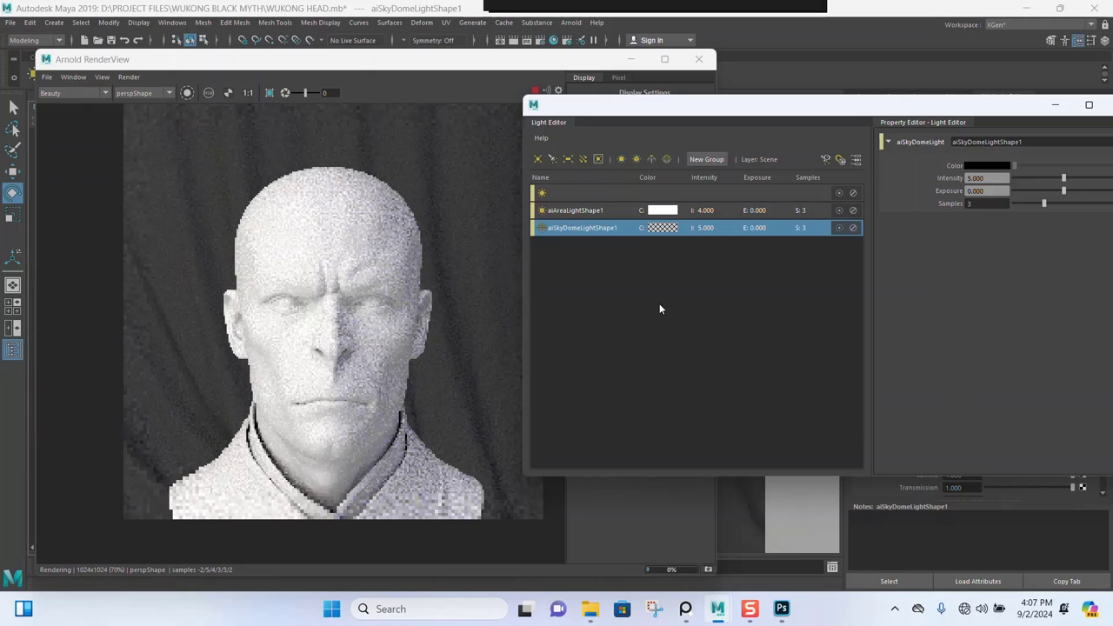
double_click(997, 177)
type("2")
key("Return")
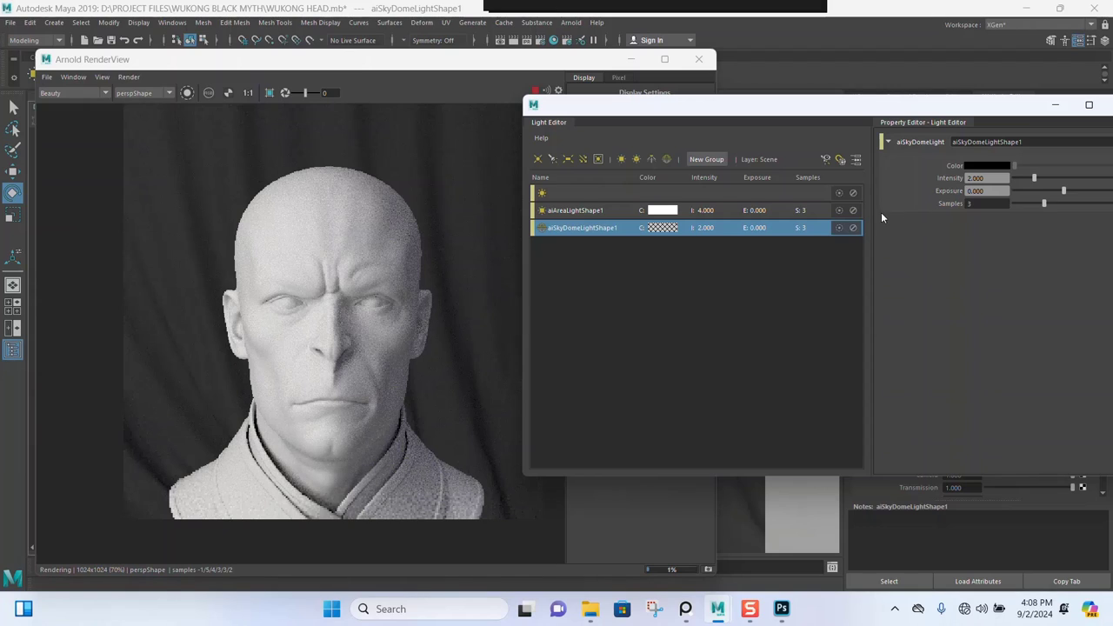
Reset the skydome exposure to 0 and set its intensity to 3.
left_click_drag(1077, 191, 1080, 193)
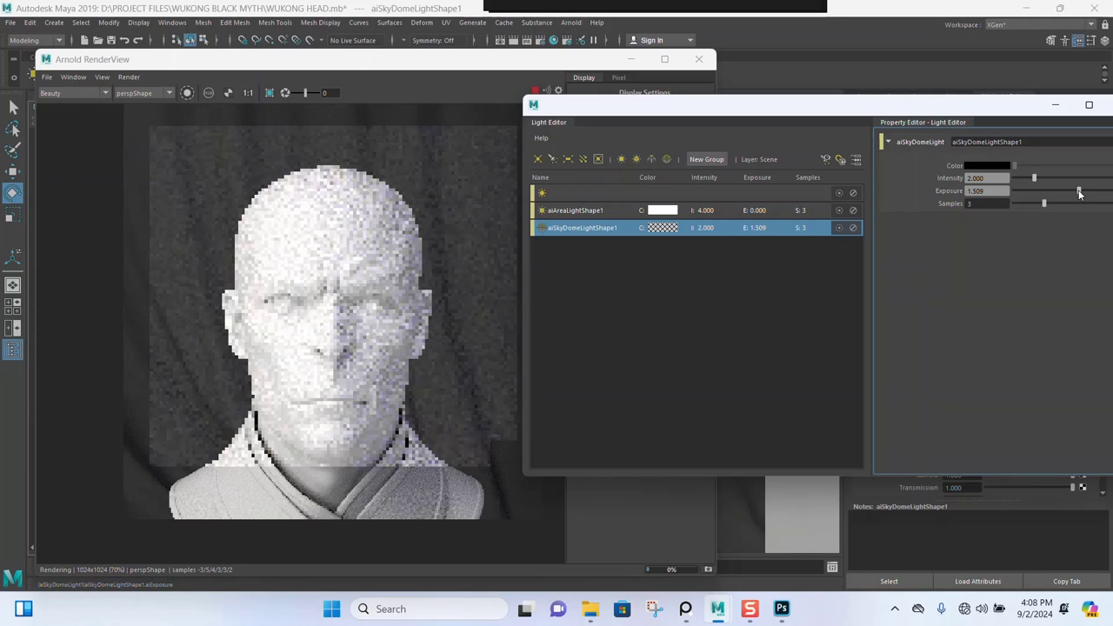
left_click_drag(999, 188, 941, 200)
type("0")
key("Return")
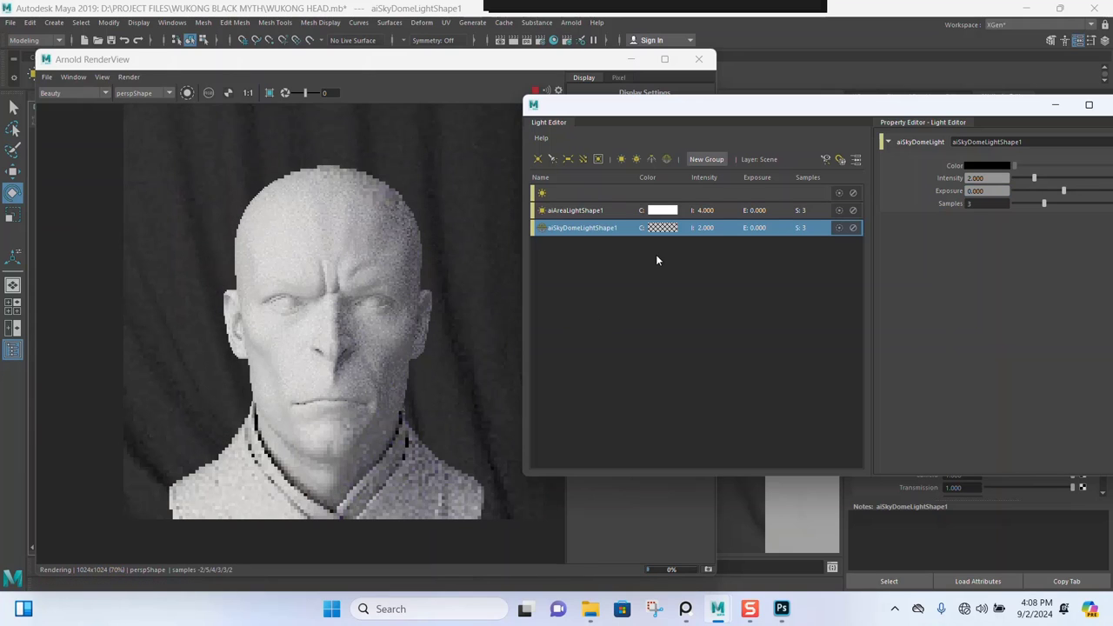
left_click_drag(992, 179, 923, 180)
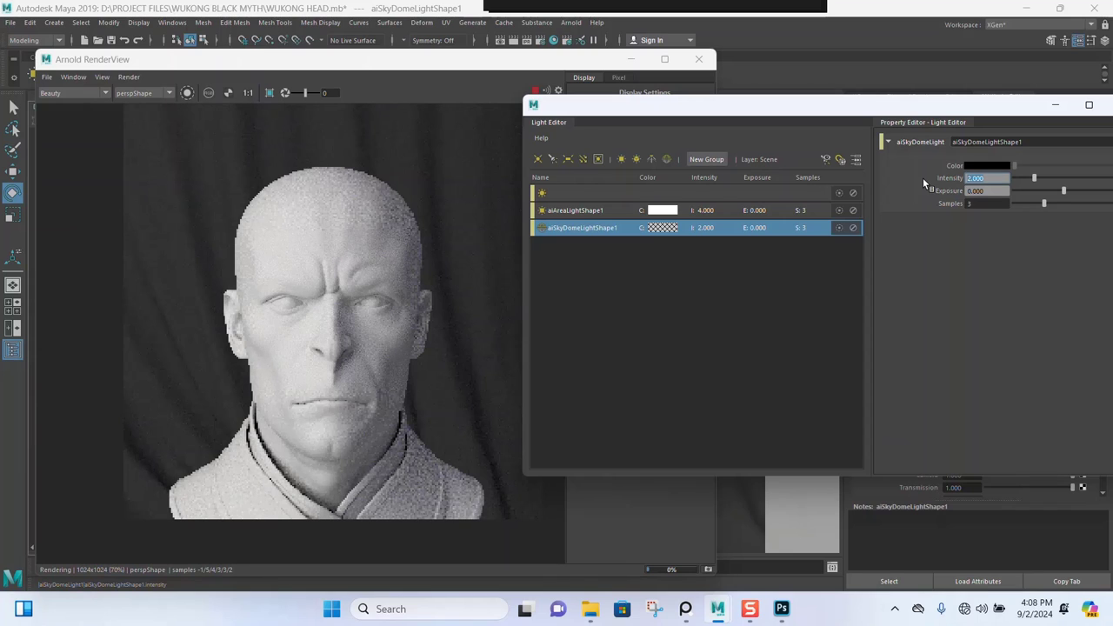
type("3")
key("Return")
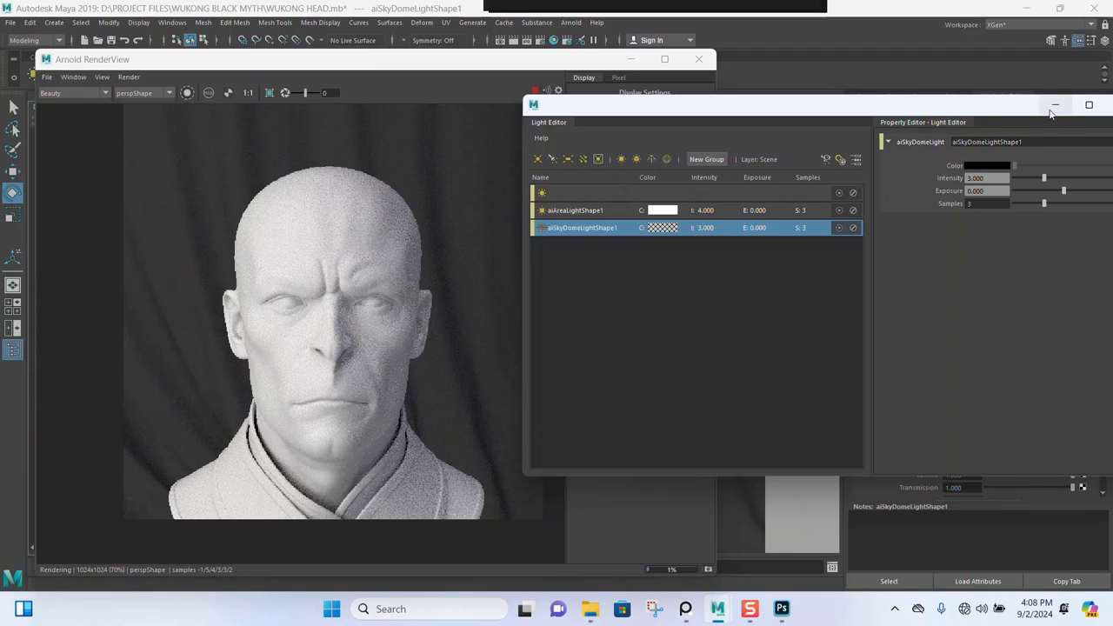
Unlink FABRIC_BACK_DROP from aiAreaLight1 in the light-centric Light Linking editor.
left_click(172, 23)
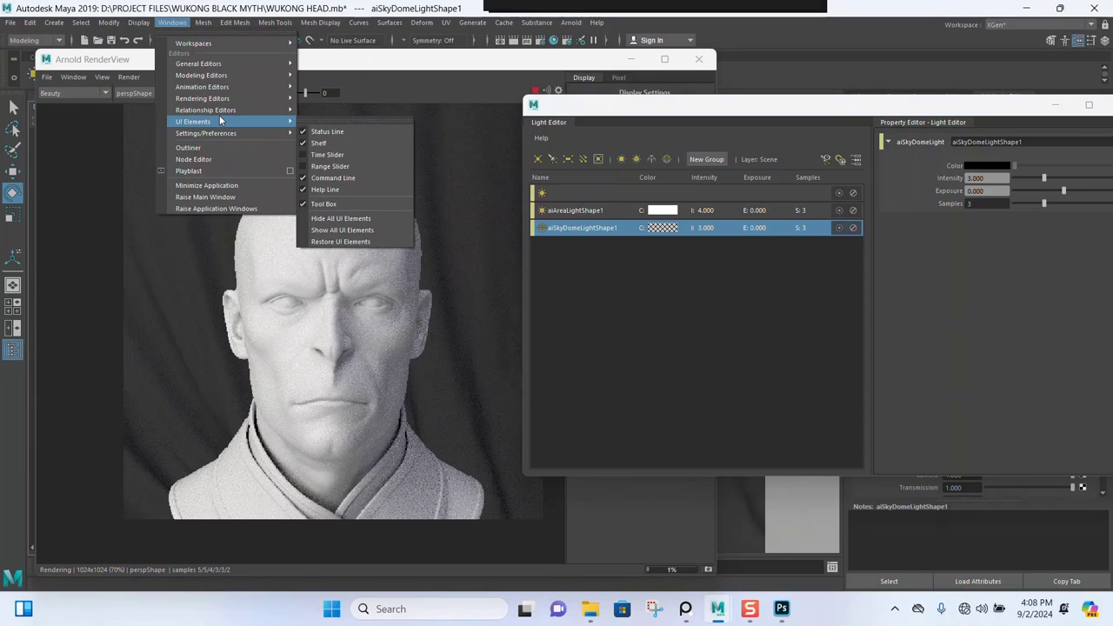
mouse_move(228, 111)
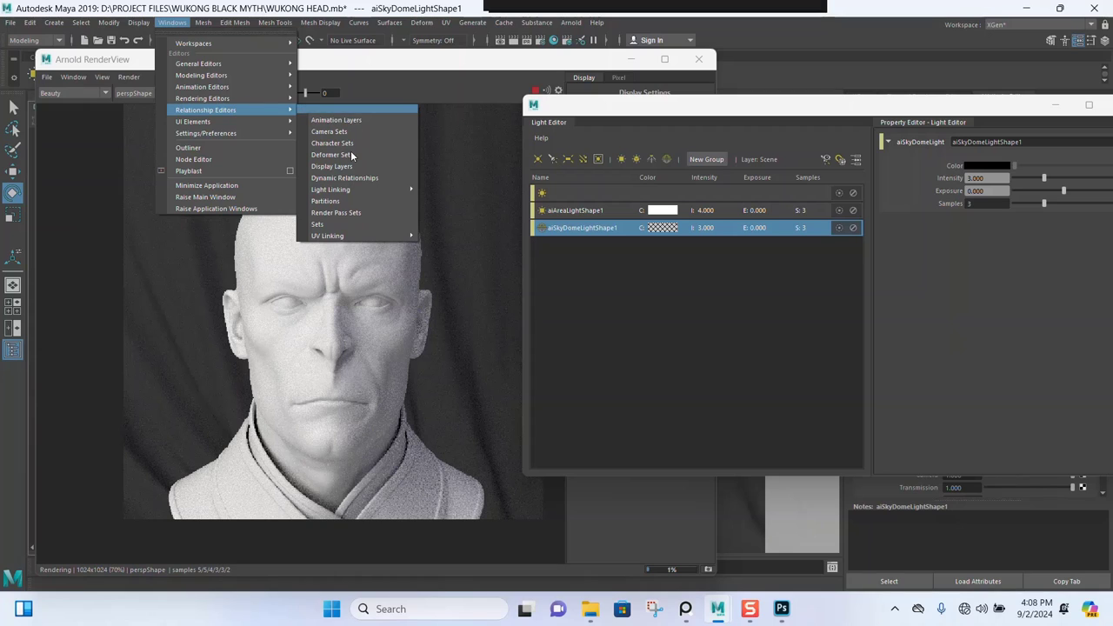
mouse_move(414, 189)
left_click(456, 201)
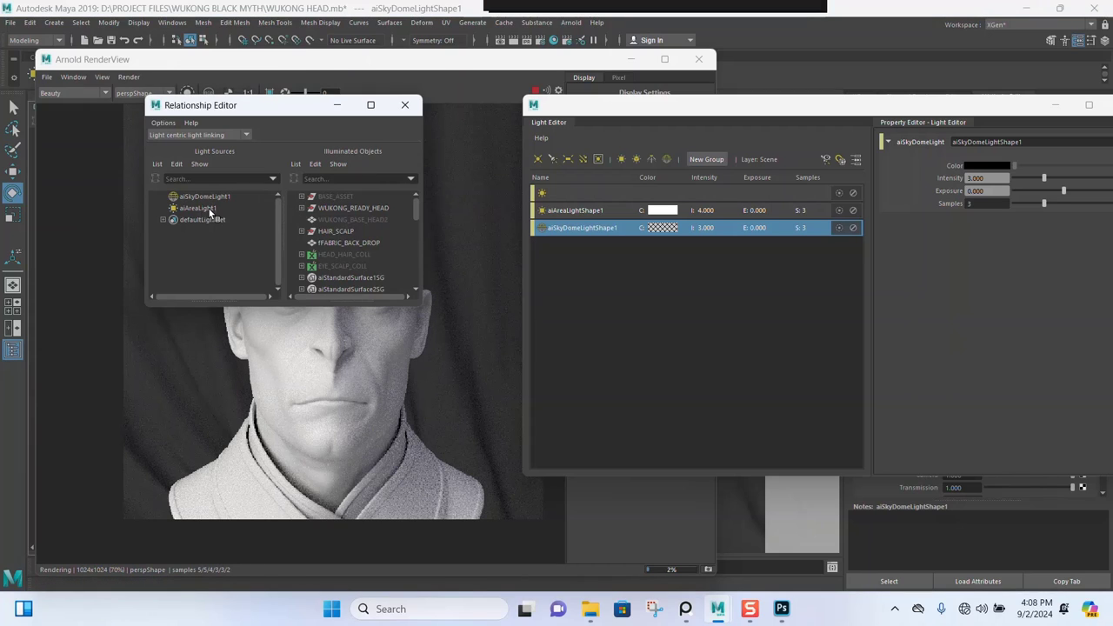
left_click(201, 208)
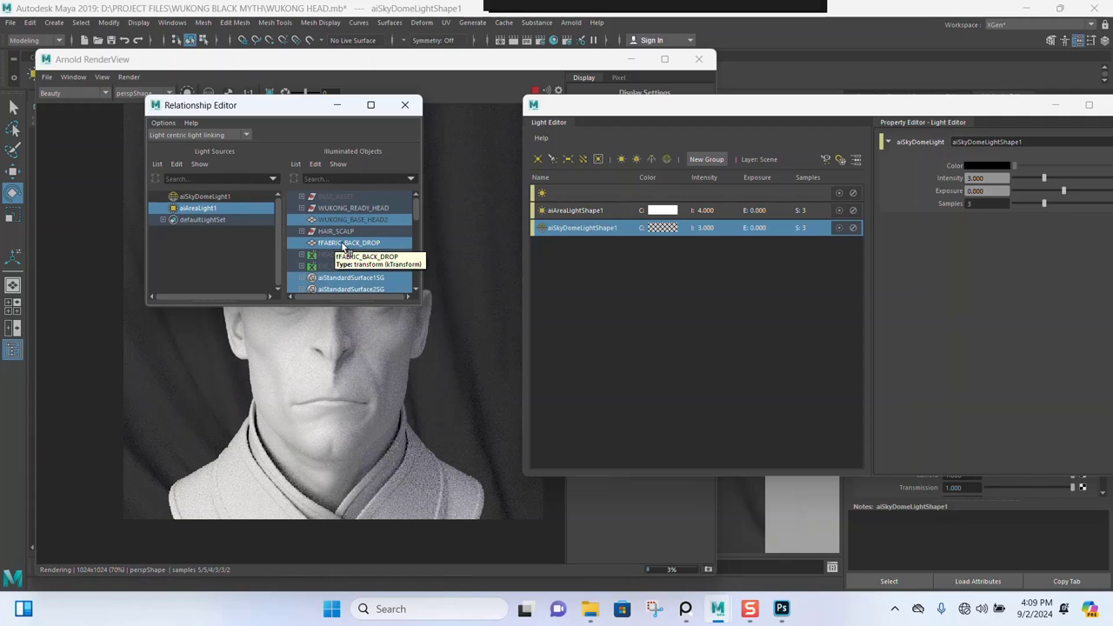
left_click(345, 233)
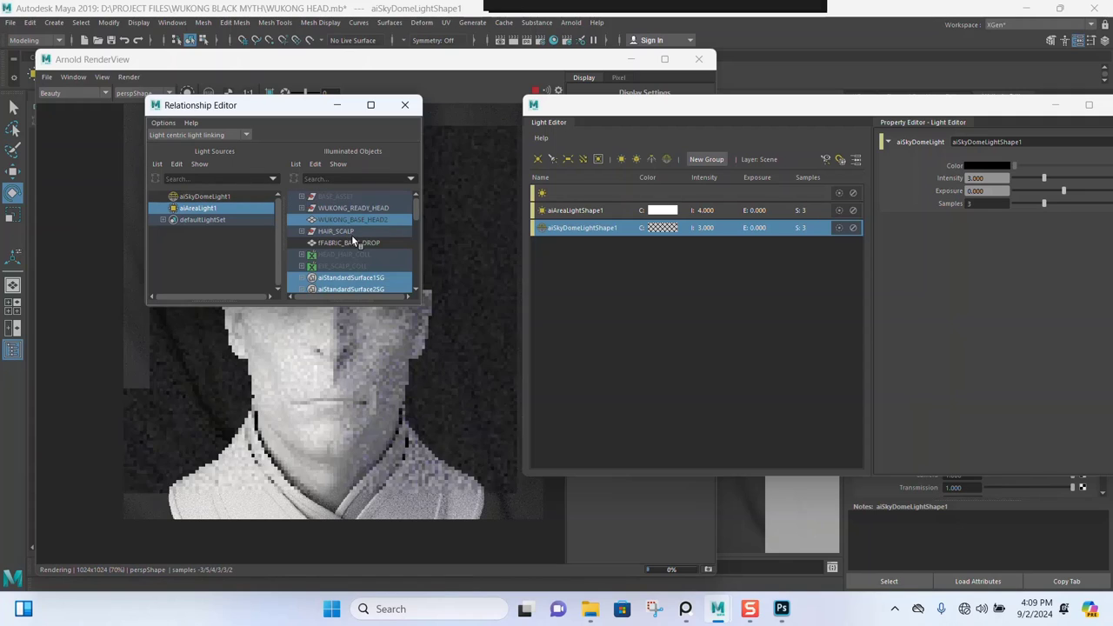
Minimize the light linking and Light Editor windows and stop the running render.
left_click(334, 106)
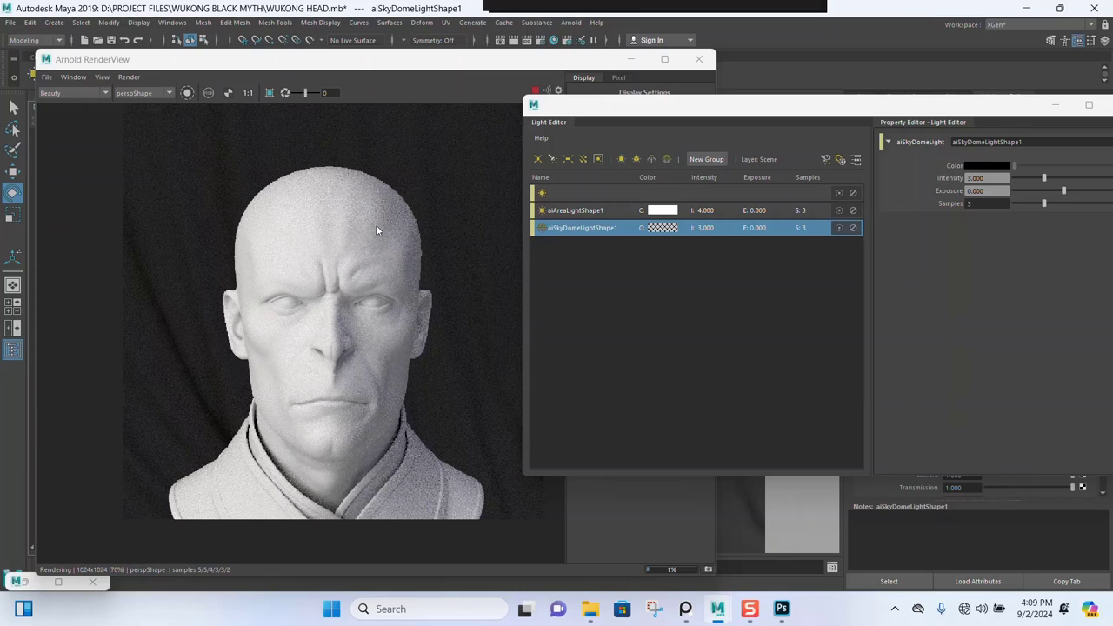
left_click(1055, 106)
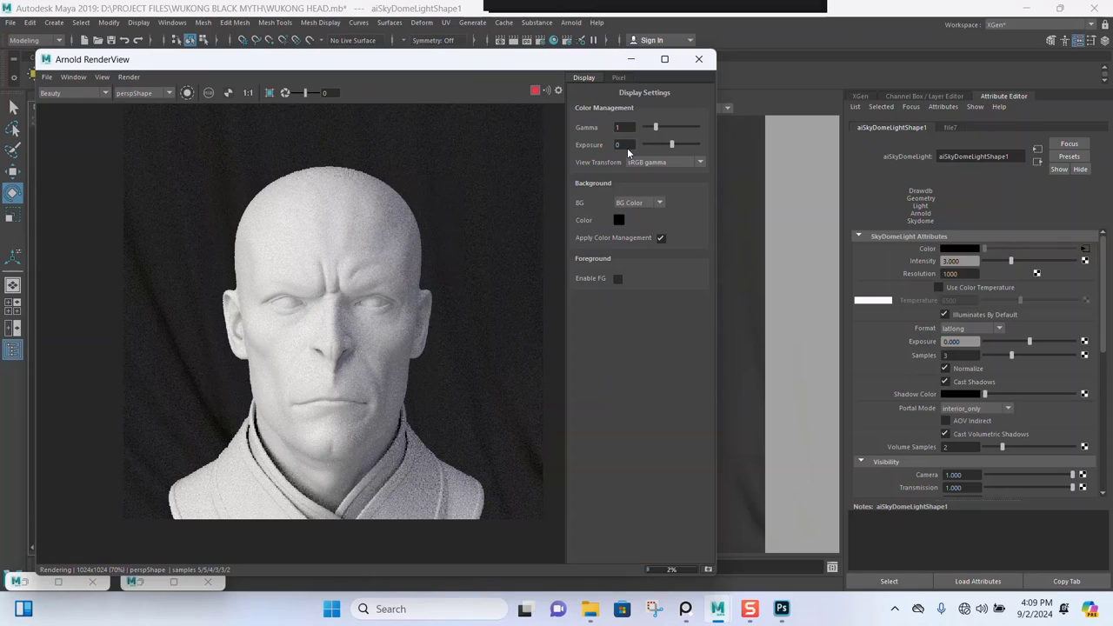
key("Escape")
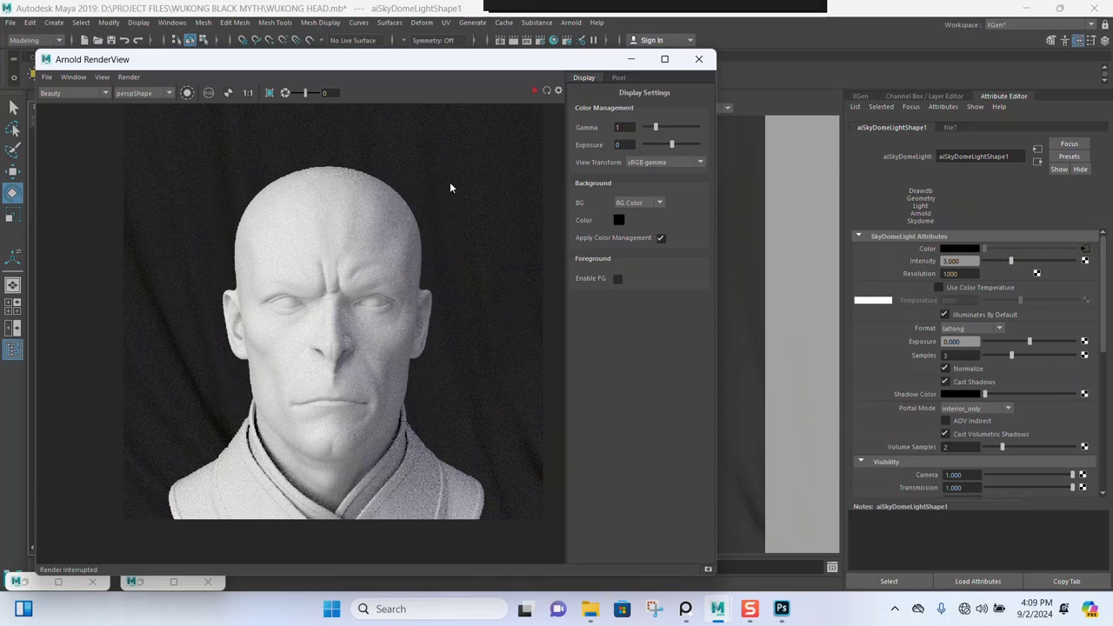
Return to the viewport and save the scene.
left_click(631, 60)
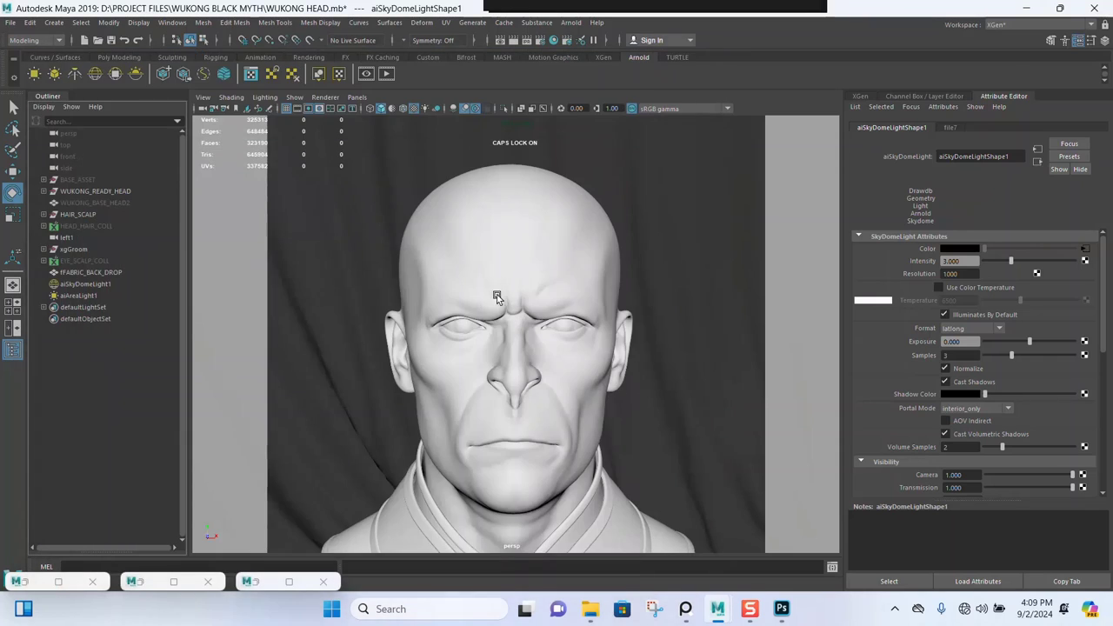
left_click_drag(562, 340, 531, 333, "alt")
key("ctrl+s")
Rename aiAreaLight1 to FRONT_REC_LIGHT in the Outliner.
scroll(394, 315, "up", 2)
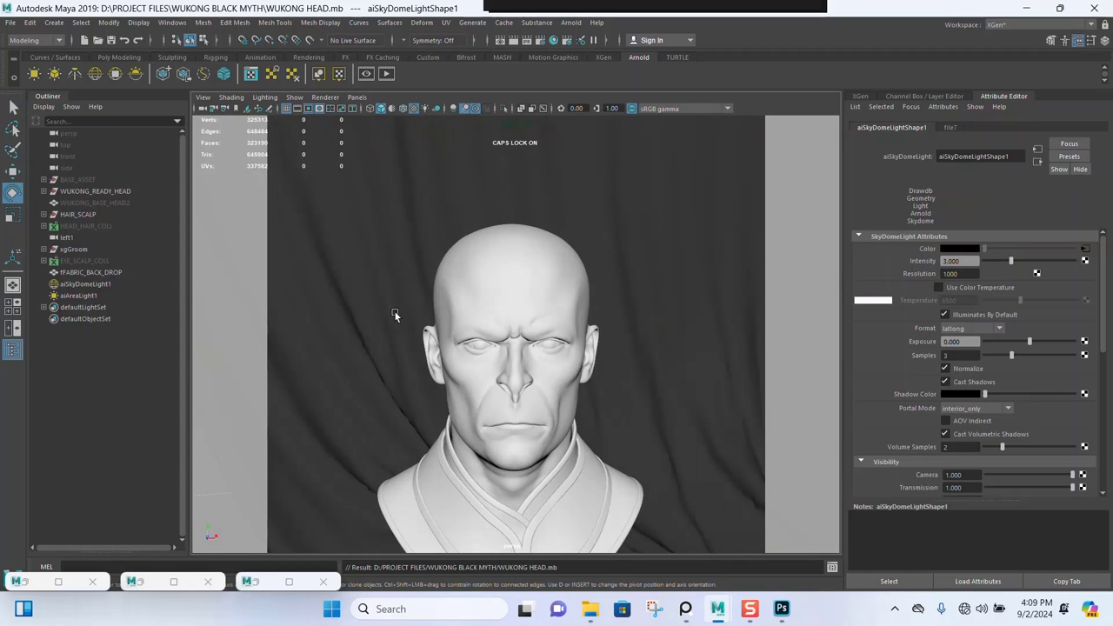
left_click(83, 297)
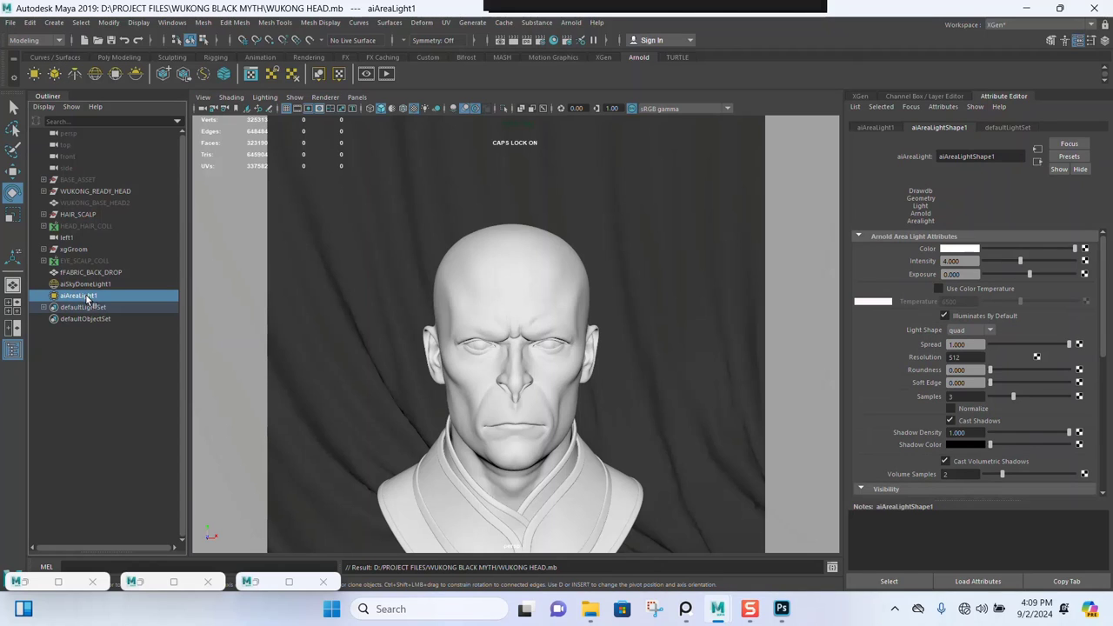
double_click(84, 296)
type("FRONT REC LIGHT")
key("Return")
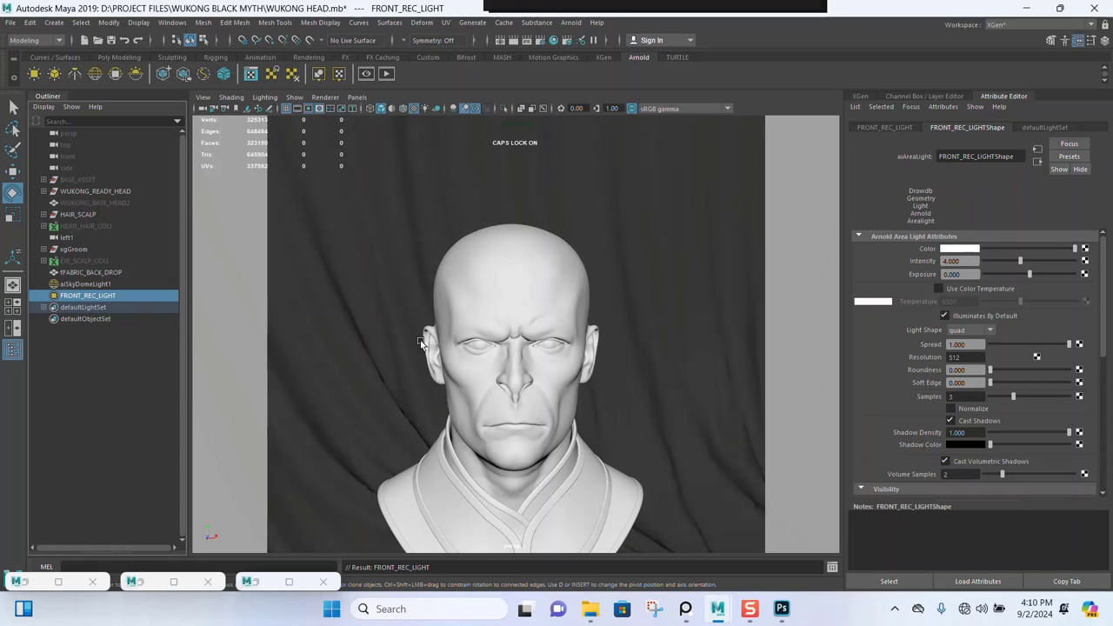
Create a second Arnold area light, aiAreaLight1, and scale it up uniformly.
scroll(468, 354, "down", 2)
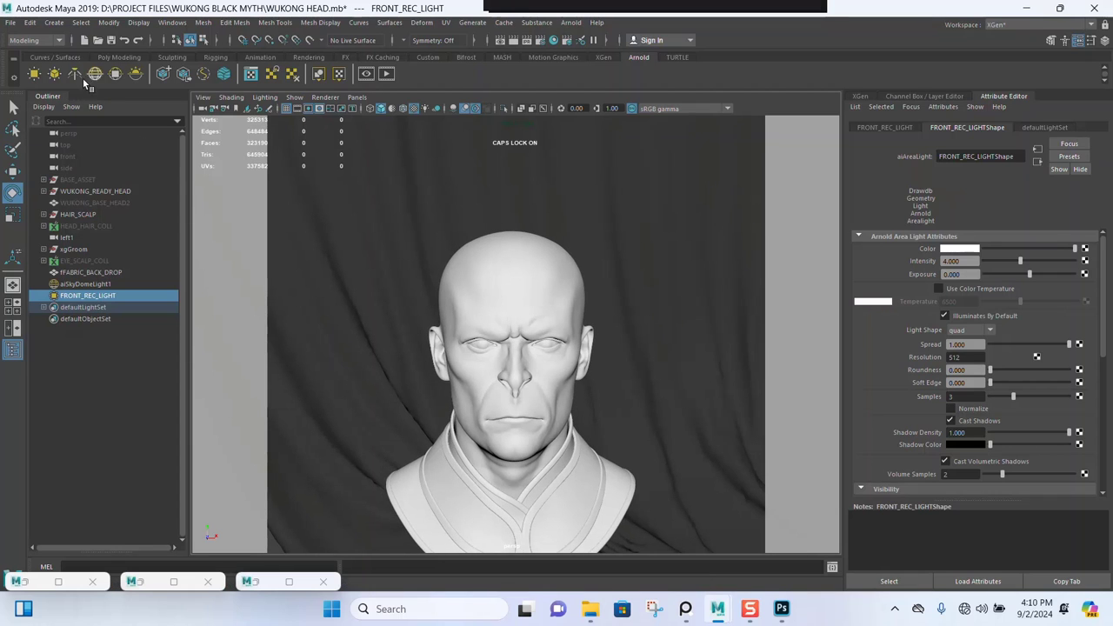
left_click(35, 75)
scroll(462, 393, "down", 6)
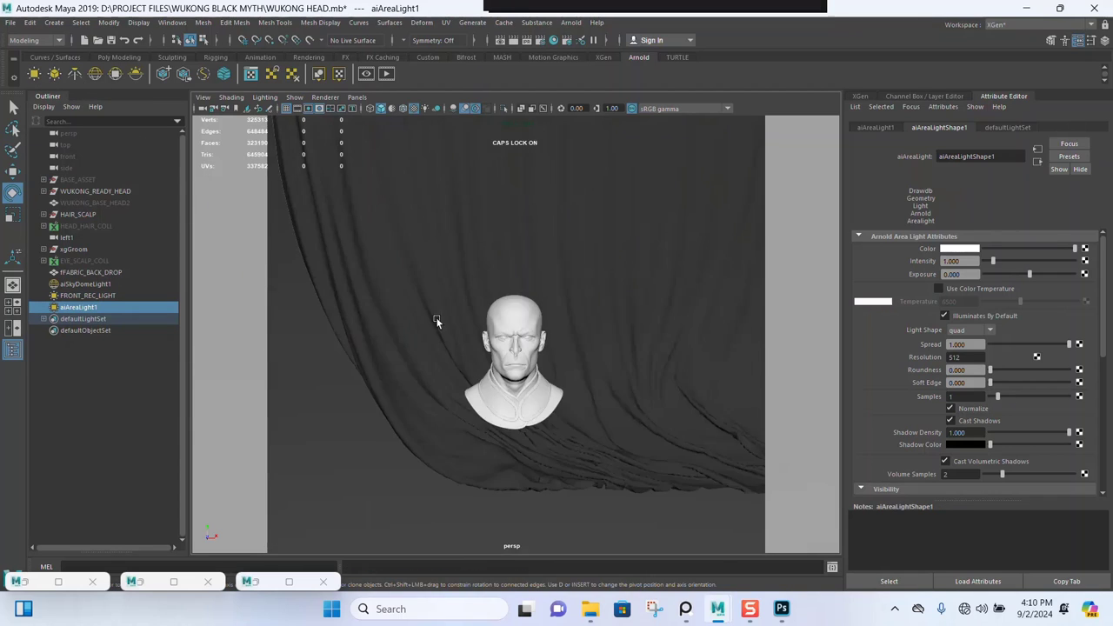
scroll(502, 400, "down", 4)
key("r")
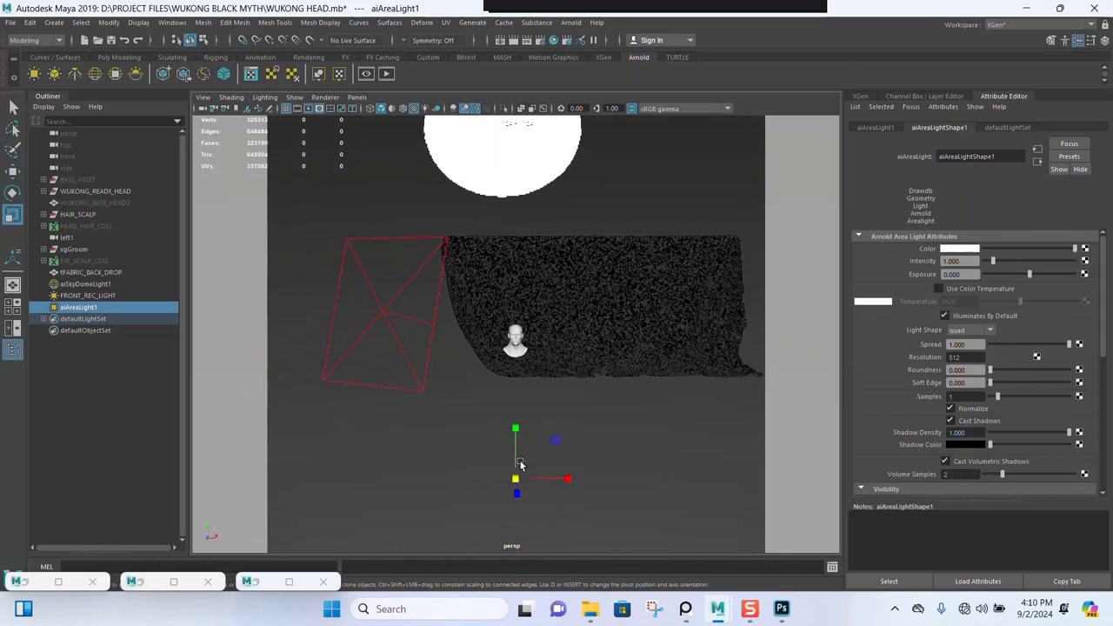
left_click_drag(514, 478, 651, 483)
Rotate the new area light and move it back toward the backdrop in top view.
left_click_drag(606, 441, 489, 266, "alt")
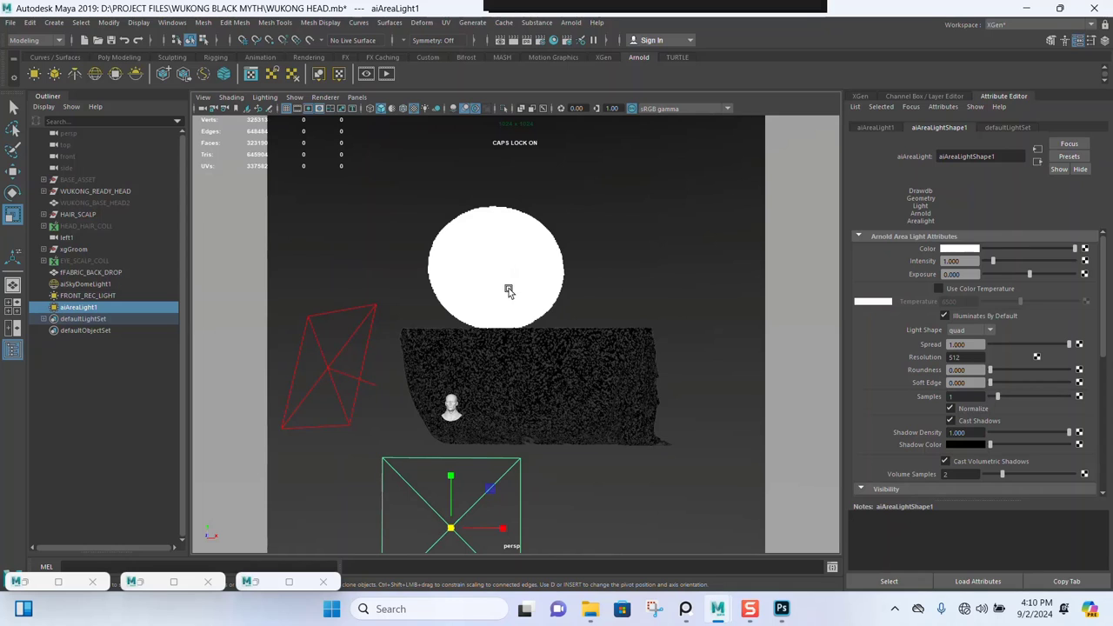
left_click_drag(535, 350, 484, 401, "alt")
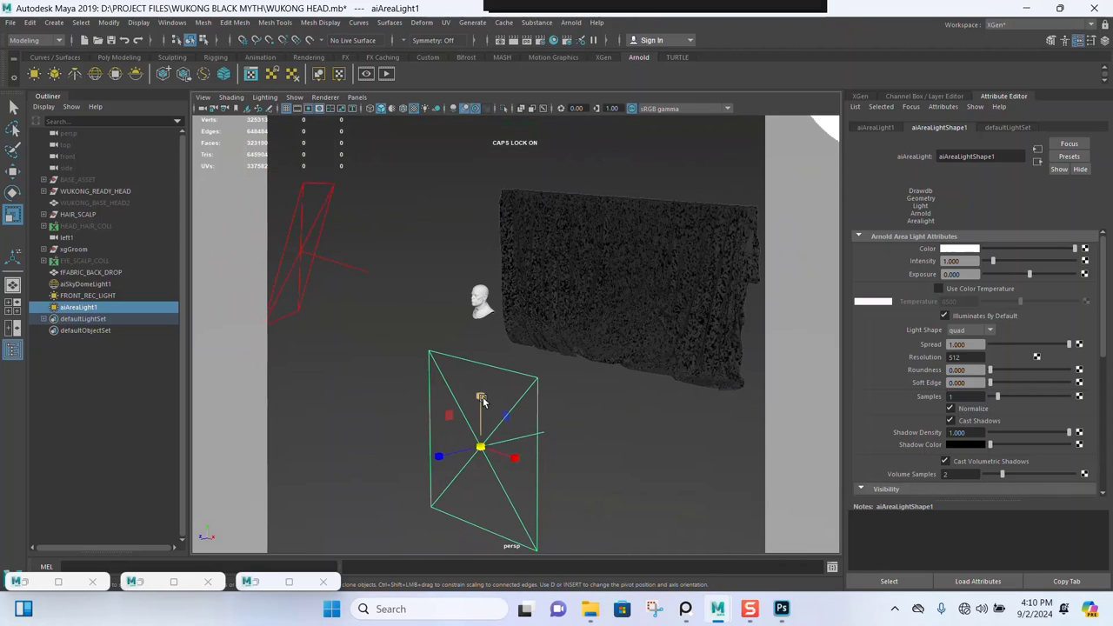
key("e")
left_click_drag(472, 462, 522, 459)
key("space")
key("space")
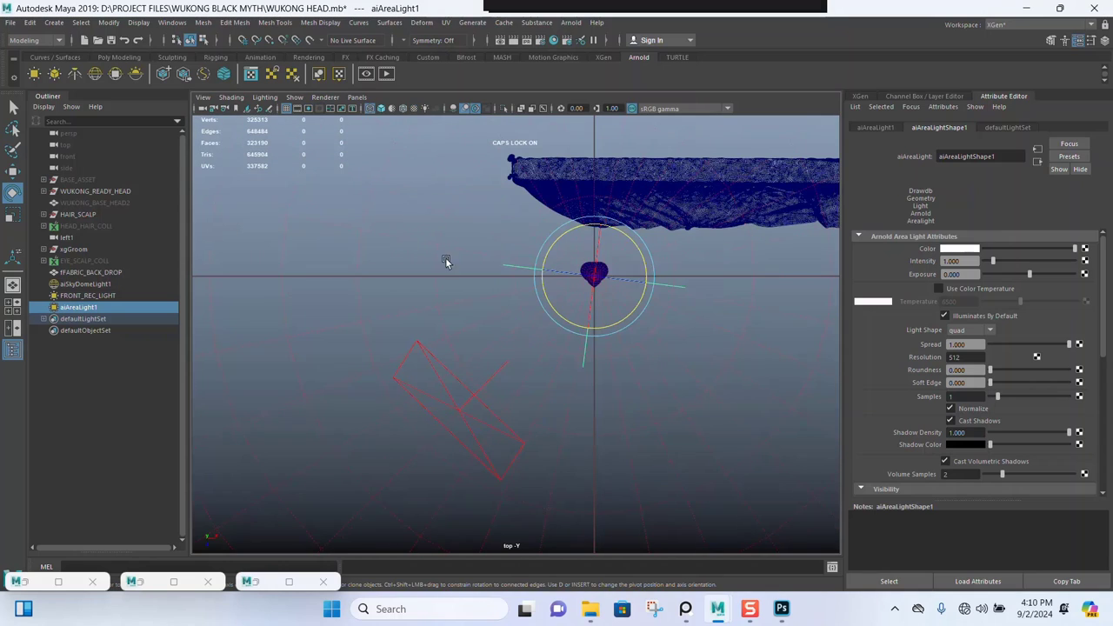
key("w")
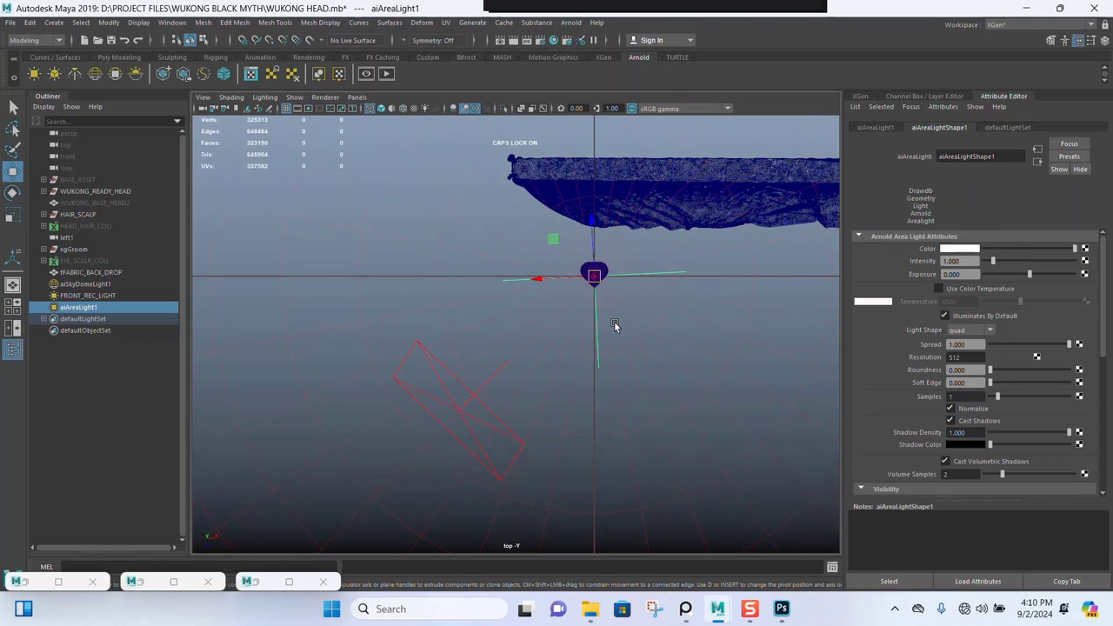
left_click_drag(592, 244, 598, 126)
Raise the area light above the head and tilt it diagonally toward the bust.
key("space")
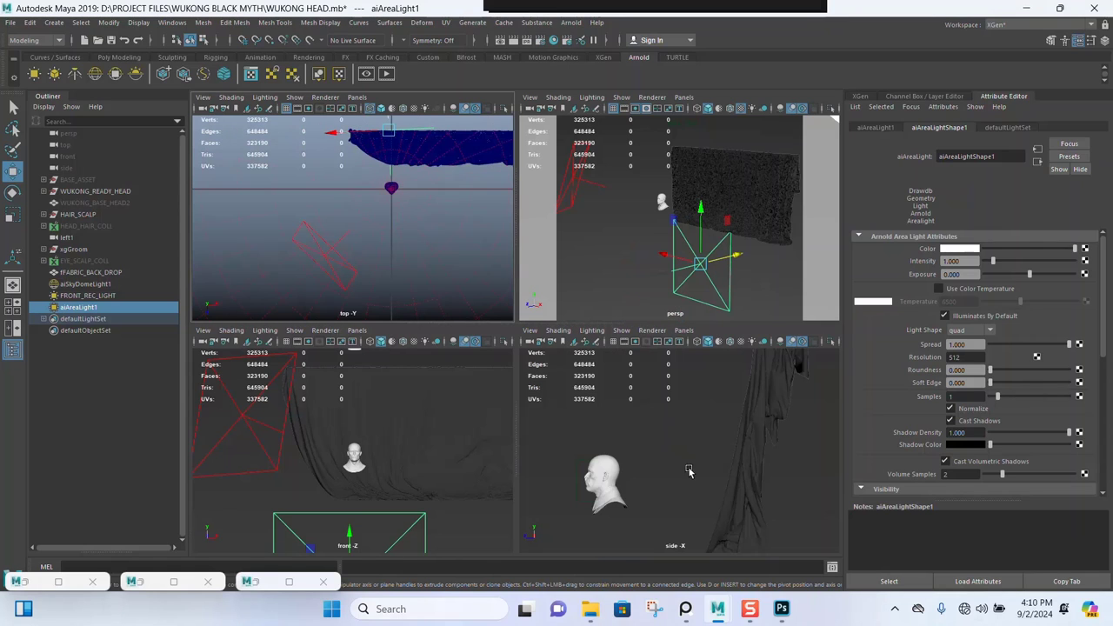
scroll(689, 477, "down", 5)
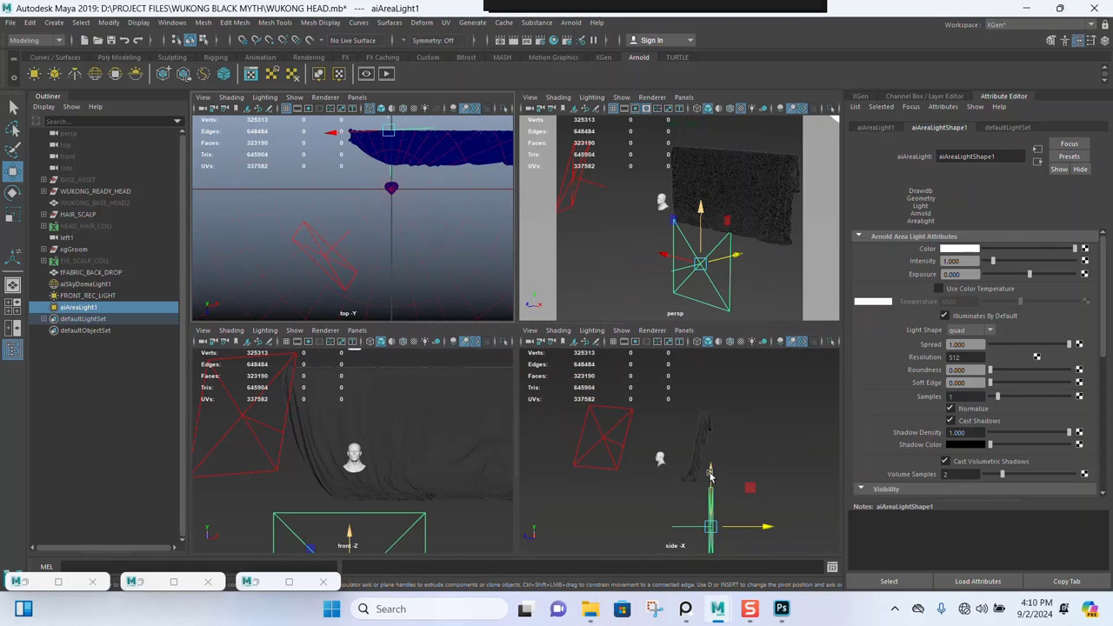
left_click_drag(710, 474, 712, 349)
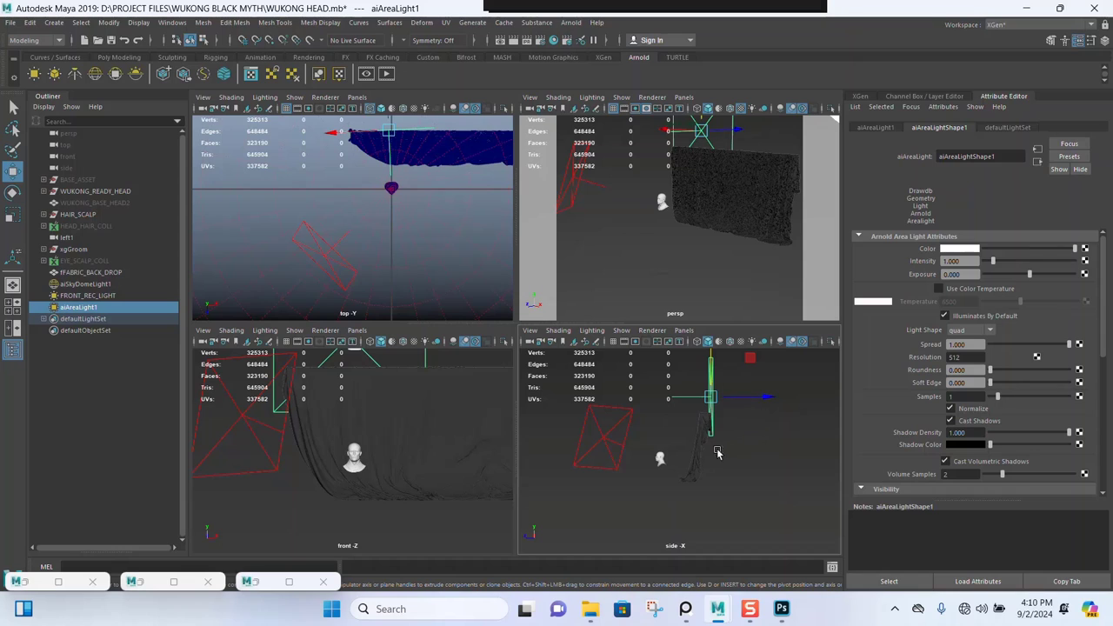
key("e")
left_click_drag(661, 382, 663, 424)
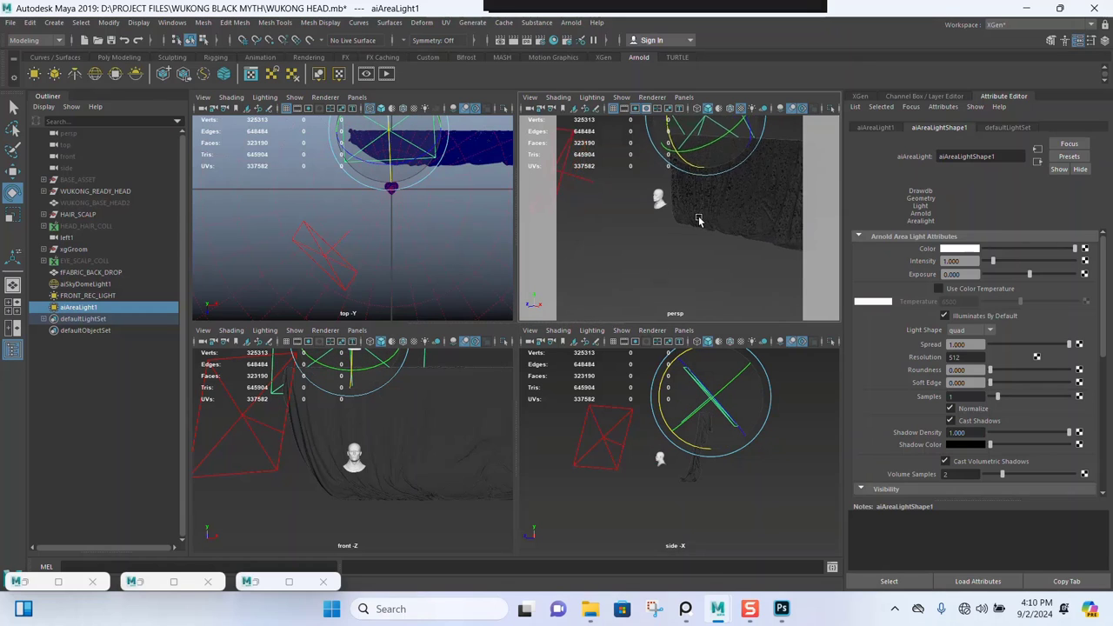
Reposition the area light and rotate it to aim at the backdrop.
key("space")
left_click_drag(689, 240, 592, 365, "alt")
key("w")
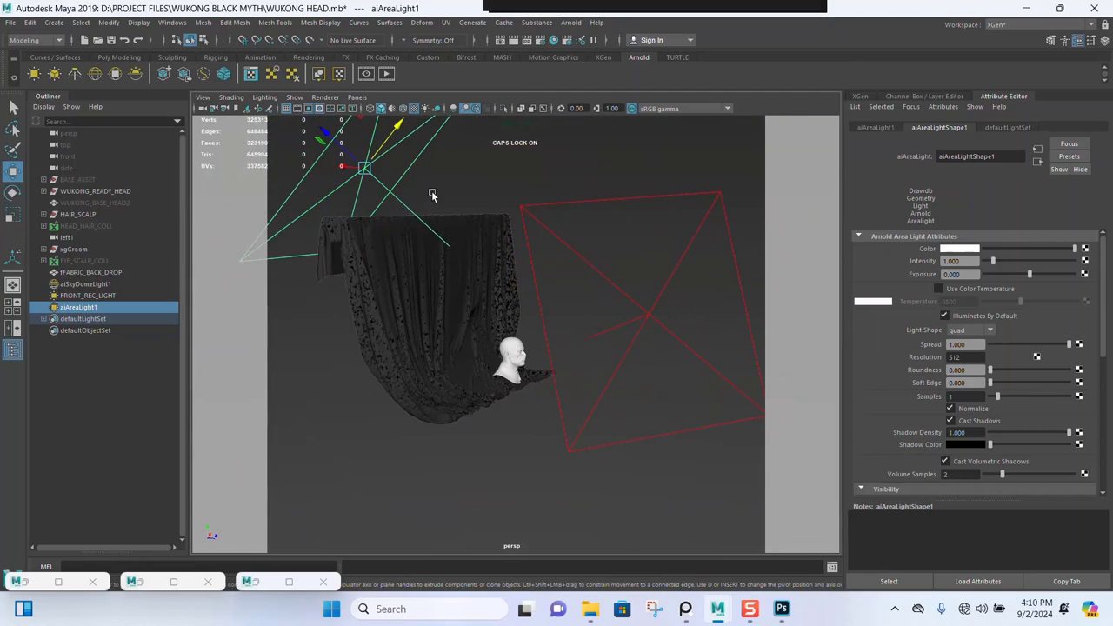
left_click_drag(427, 186, 464, 278, "alt")
left_click_drag(423, 213, 489, 261)
key("r")
key("e")
left_click_drag(576, 330, 553, 343, "alt")
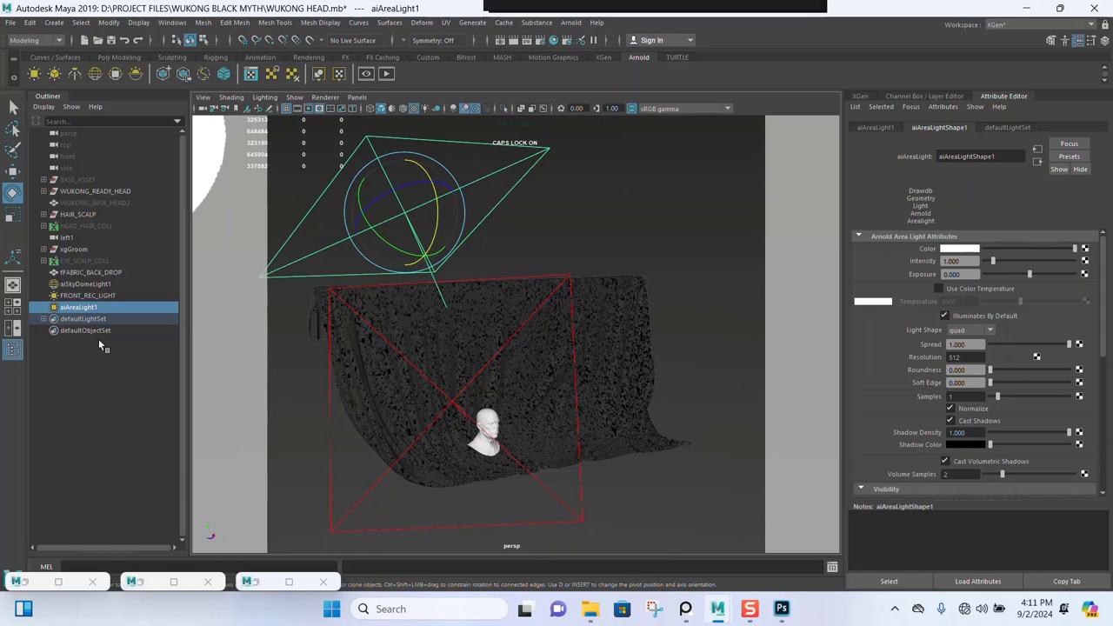
Rename aiAreaLight1 to BACK_RIM_LIGHT in the Outliner.
double_click(82, 309)
type("BACK RI")
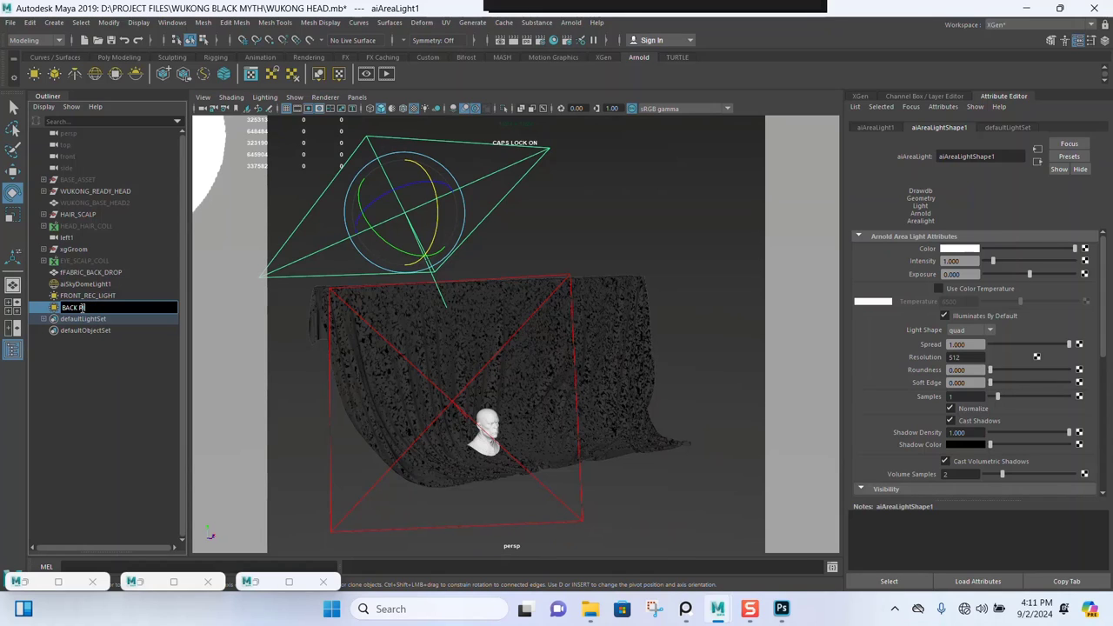
type("GHT")
key("Return")
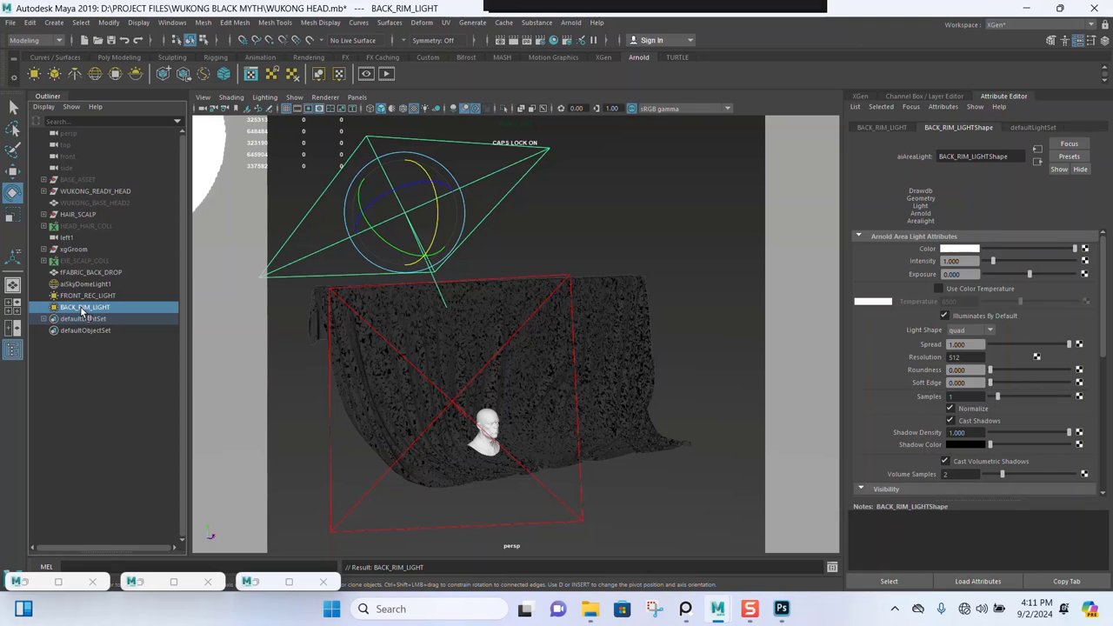
Save the scene and bring back Arnold RenderView and the Light Editor.
left_click_drag(552, 380, 542, 372, "alt")
key("ctrl+s")
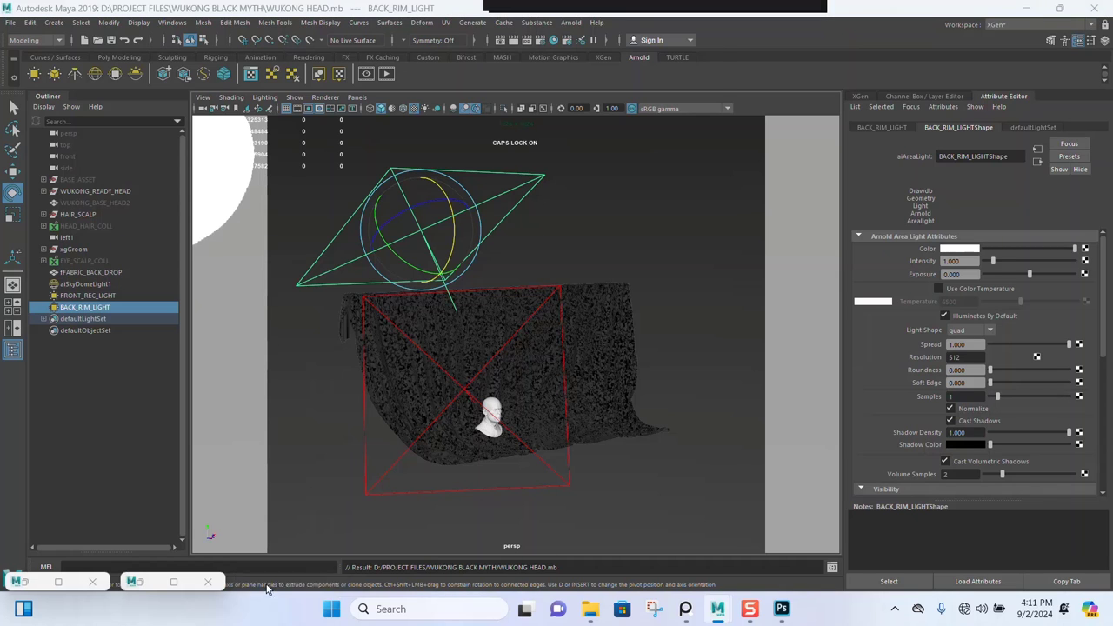
left_click(267, 589)
left_click(149, 589)
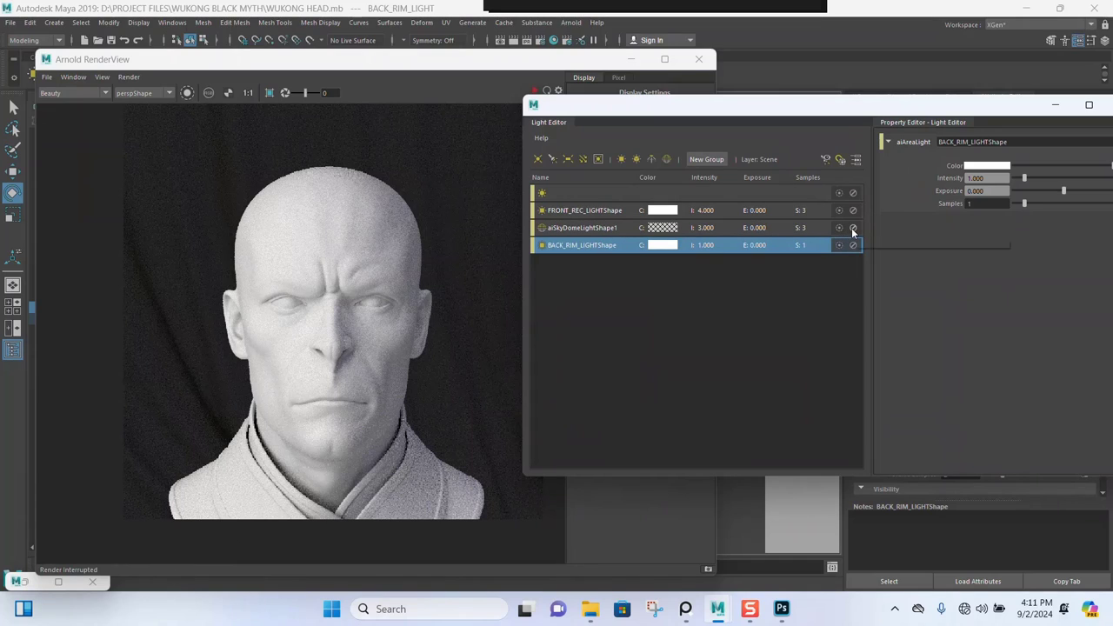
Disable the sky dome and front lights, then minimise the Light Editor.
left_click(853, 228)
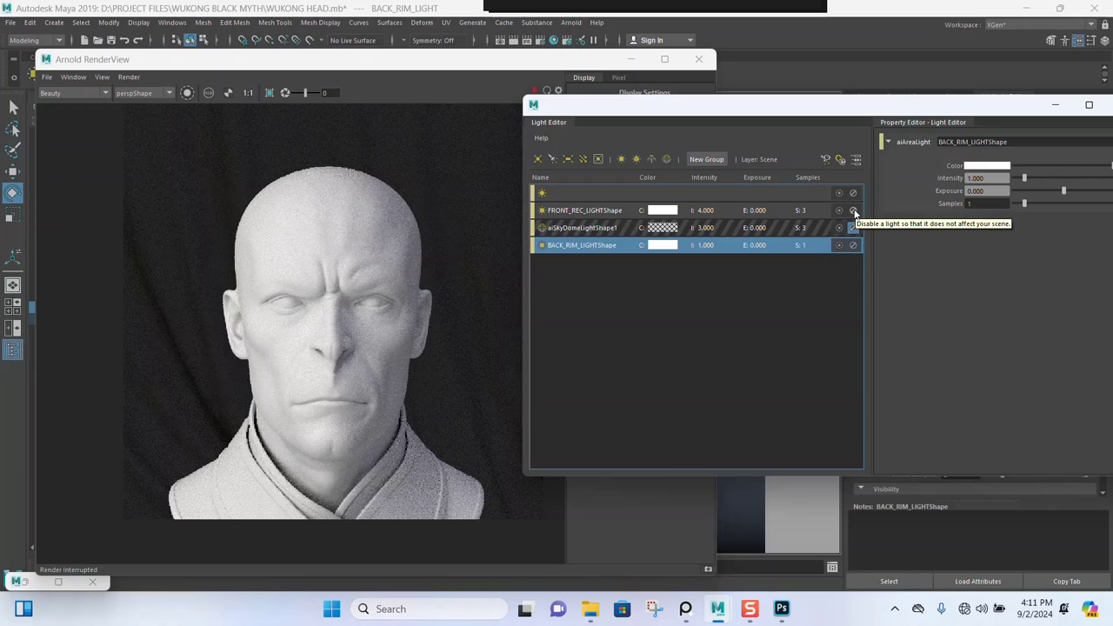
left_click(853, 211)
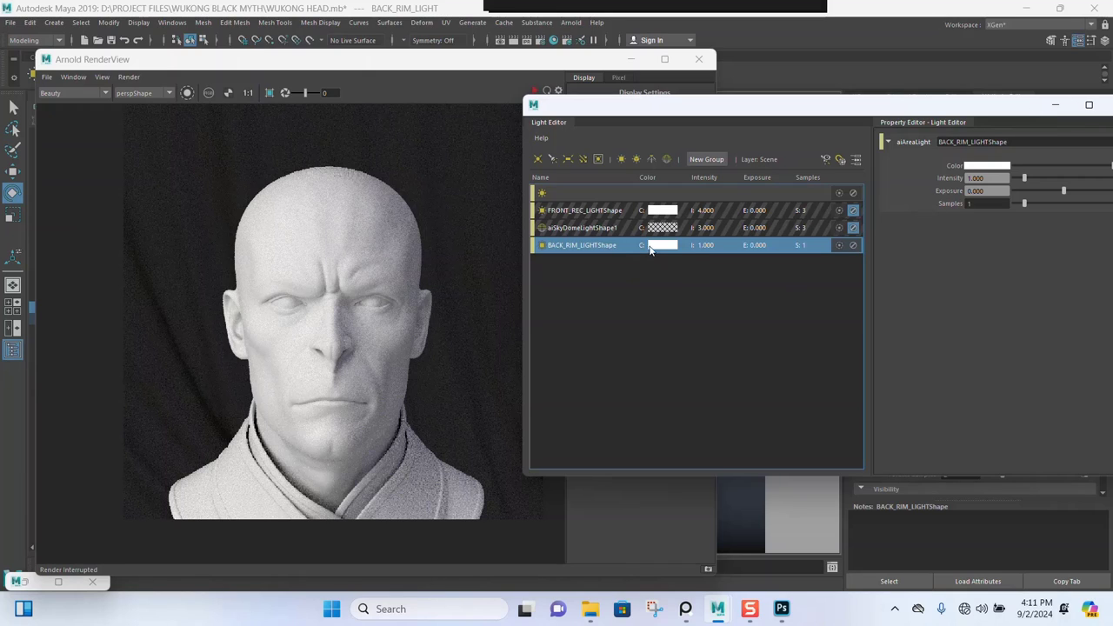
left_click(1058, 105)
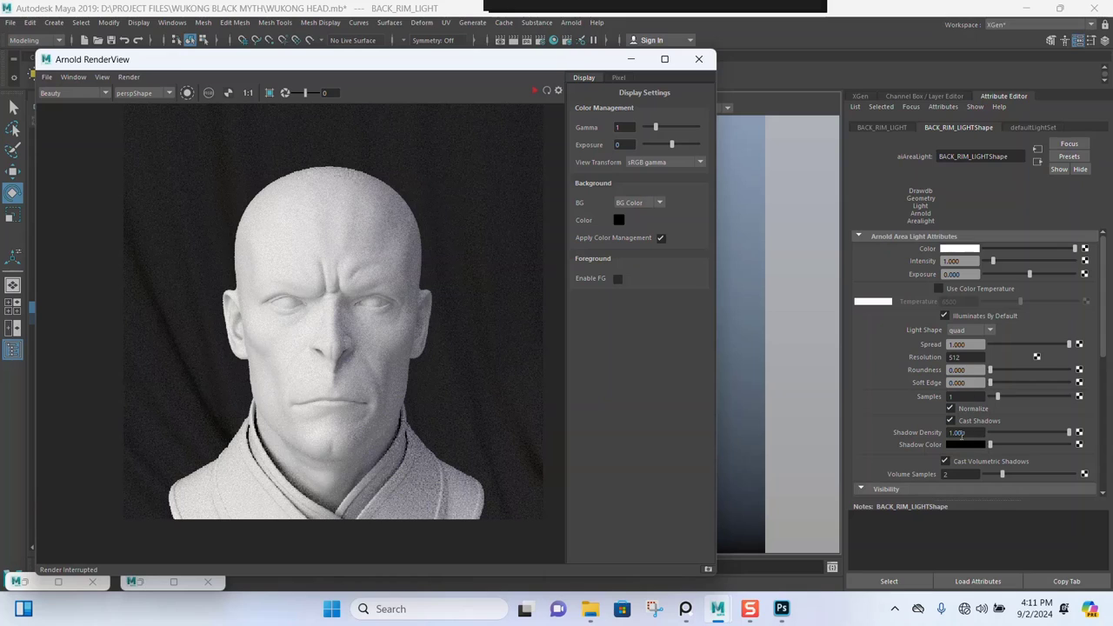
Select BACK_RIM_LIGHT and set its Samples to 3.
left_click(966, 345)
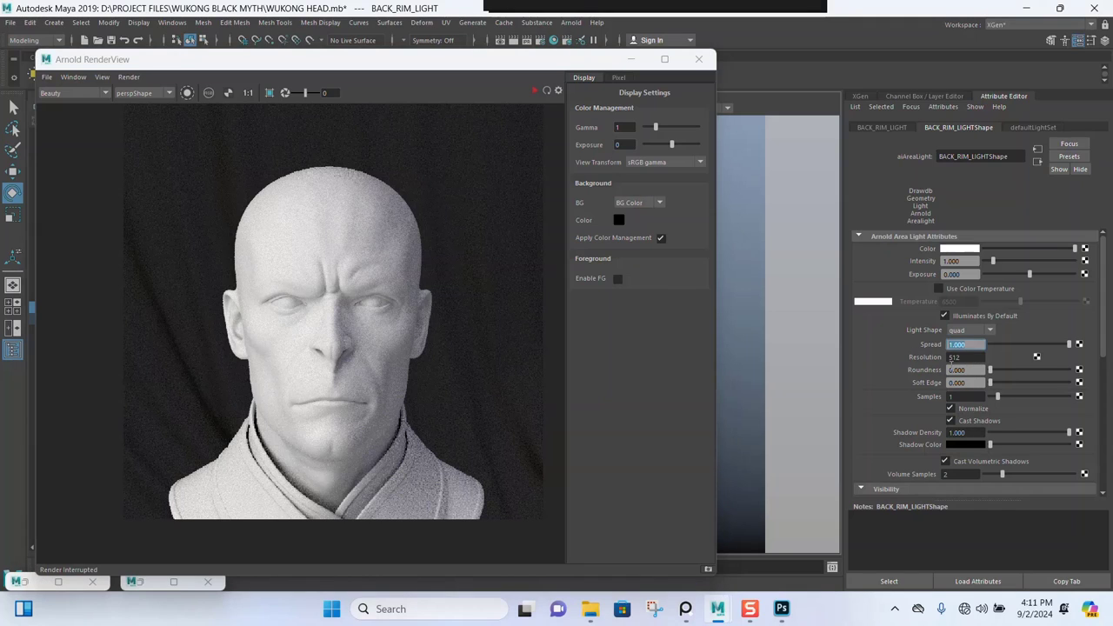
left_click_drag(323, 69, 625, 65)
left_click(842, 38)
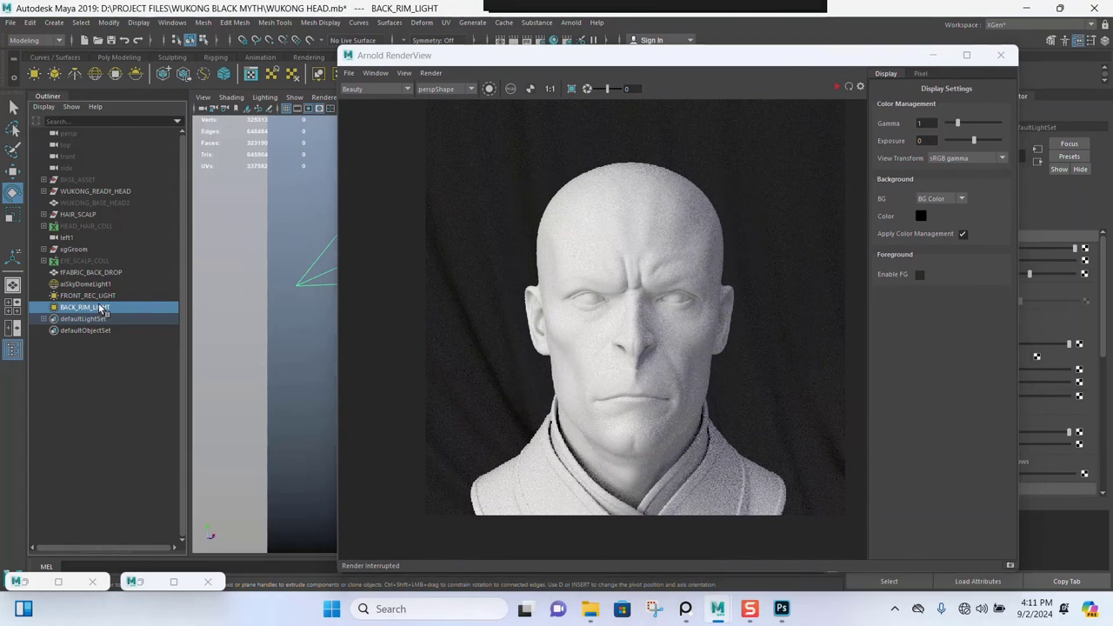
left_click_drag(835, 55, 497, 45)
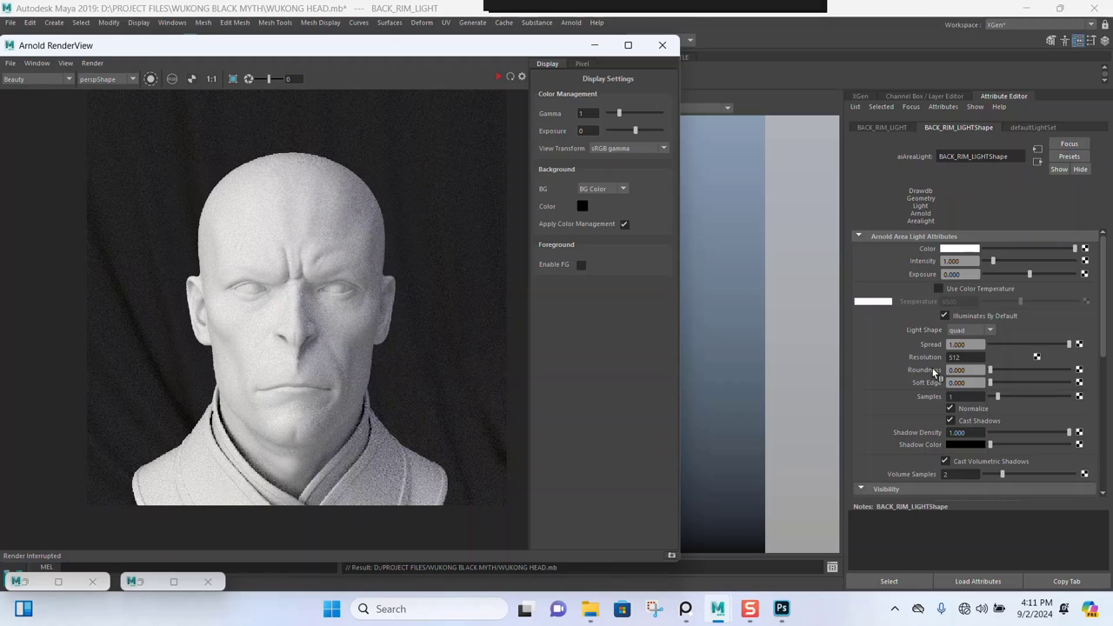
scroll(941, 324, "down", 3)
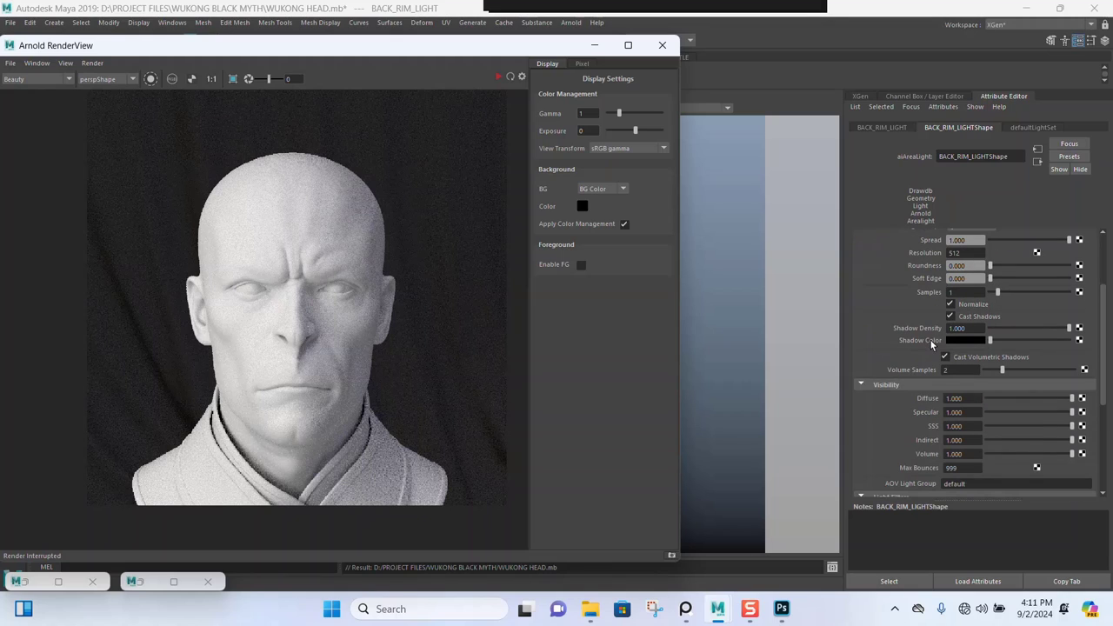
double_click(954, 293)
type("3")
key("Return")
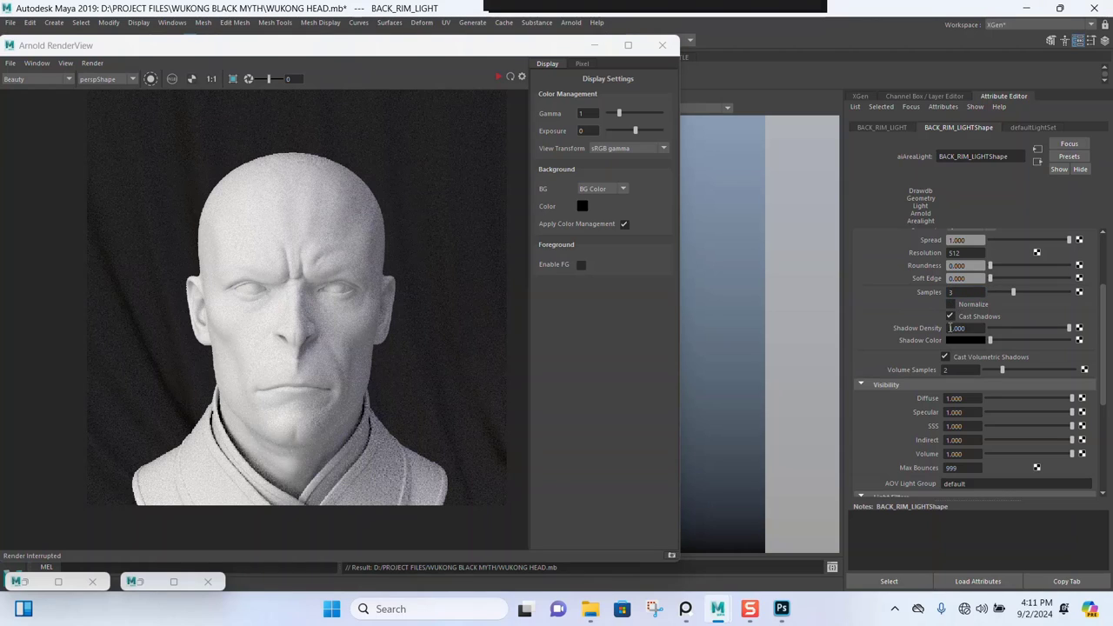
Enable colour temperature at 5522, set intensity to 6, and re-render in Arnold RenderView.
scroll(937, 312, "up", 3)
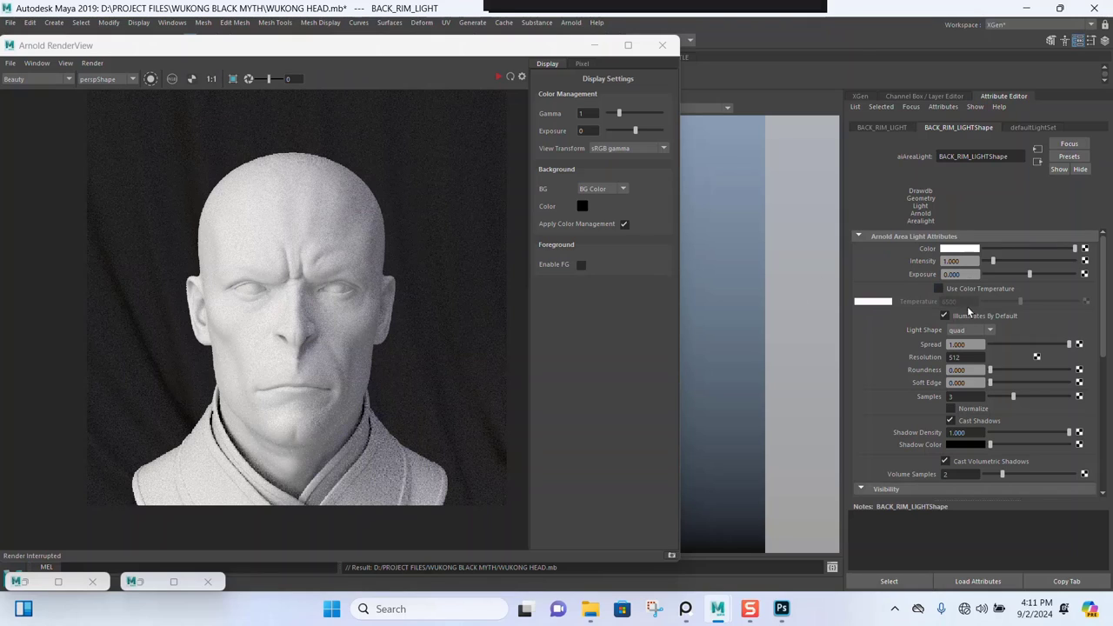
left_click(939, 288)
mouse_move(1020, 301)
left_mouse_down()
mouse_move(985, 304)
mouse_move(1014, 306)
left_mouse_up()
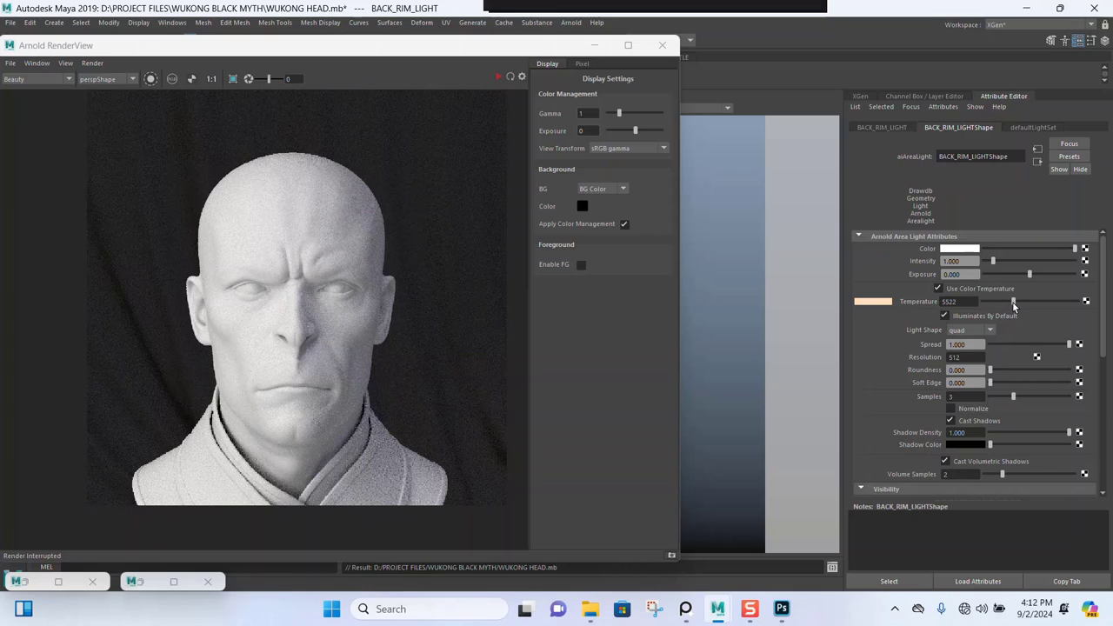
left_click(957, 261)
type("6")
key("Return")
left_click(499, 78)
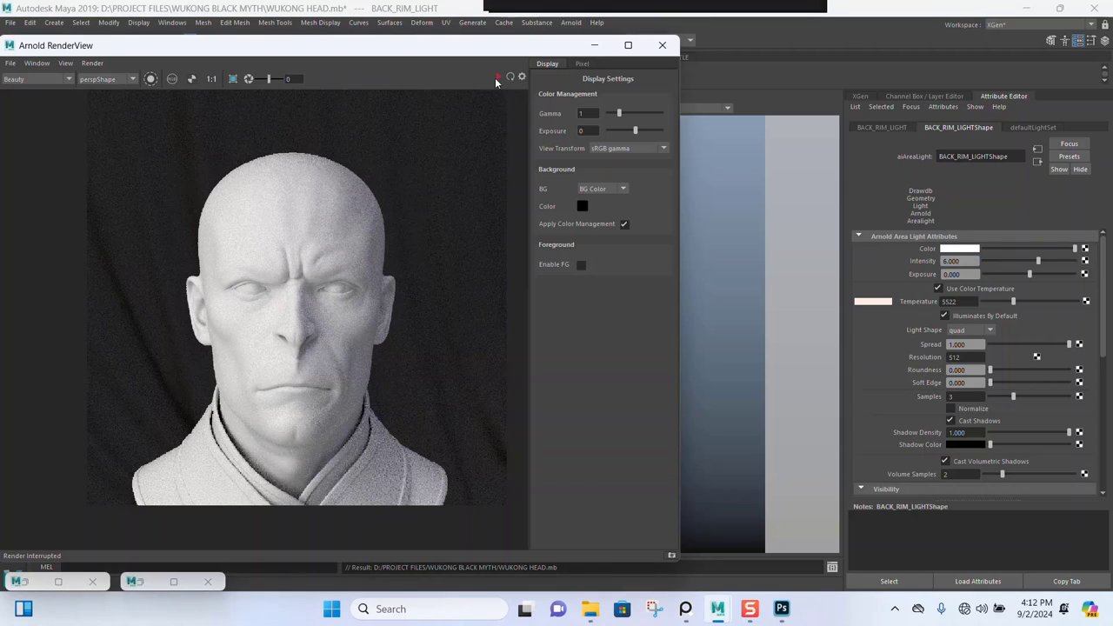
left_click(500, 79)
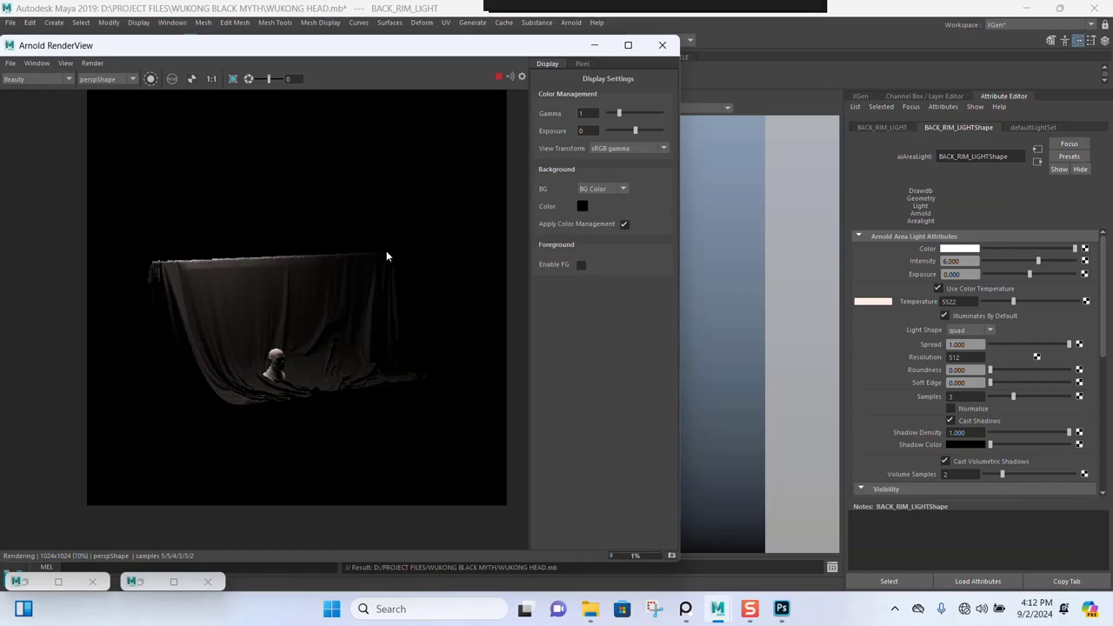
Switch the viewport to the FRONT_CMA bookmarked camera view.
left_click_drag(524, 48, 933, 52)
left_click(203, 97)
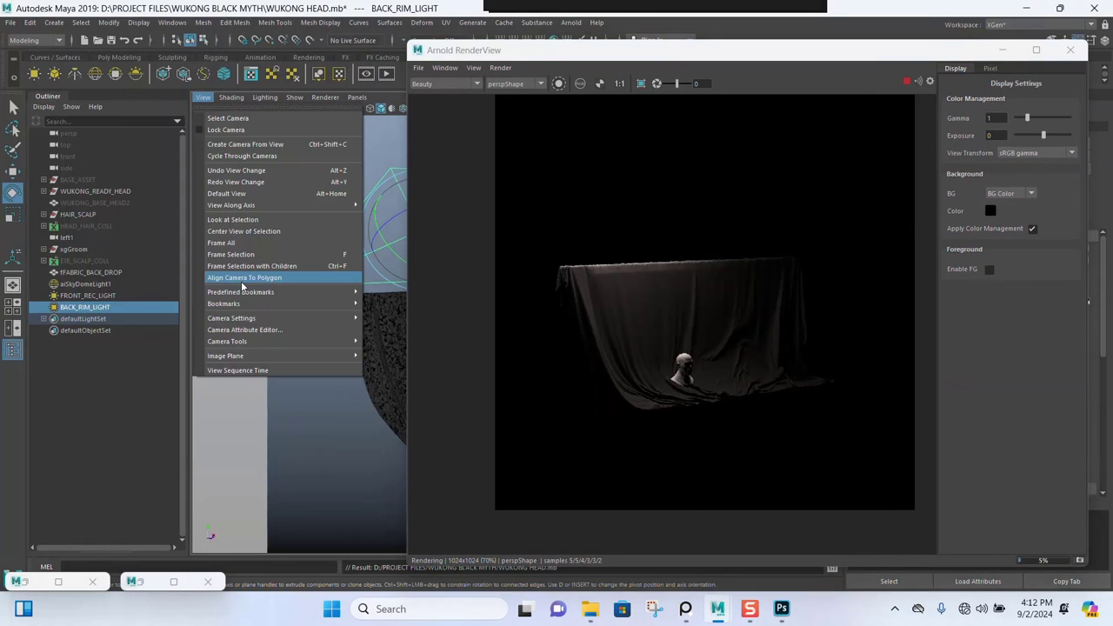
mouse_move(246, 304)
left_click(396, 304)
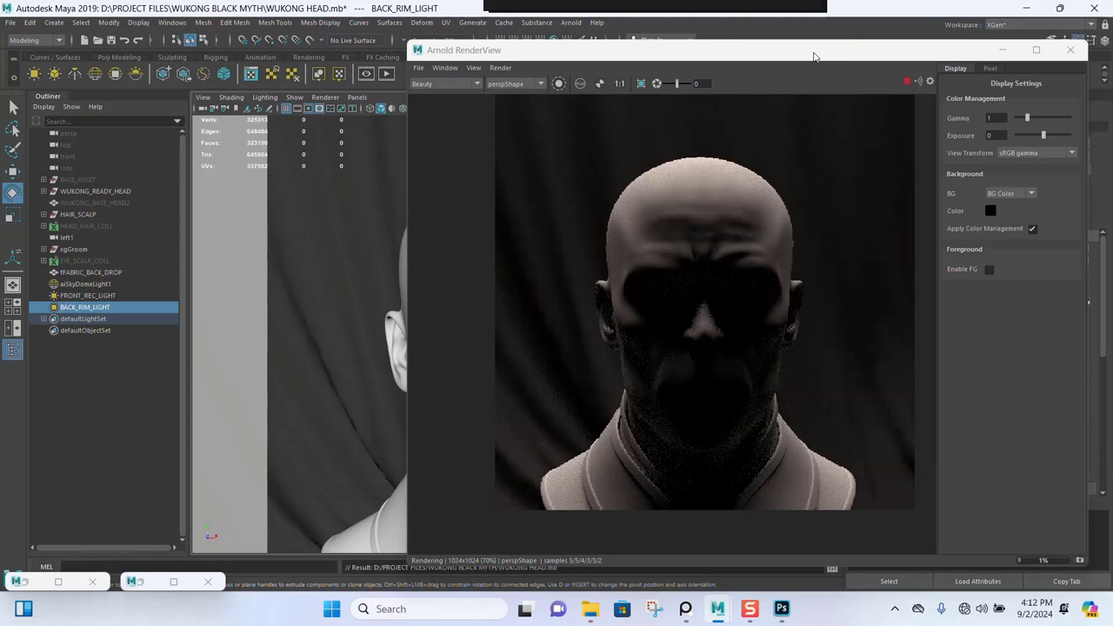
Adjust the rim light temperature to 5696 and restore the Light Editor.
left_click_drag(814, 56, 407, 34)
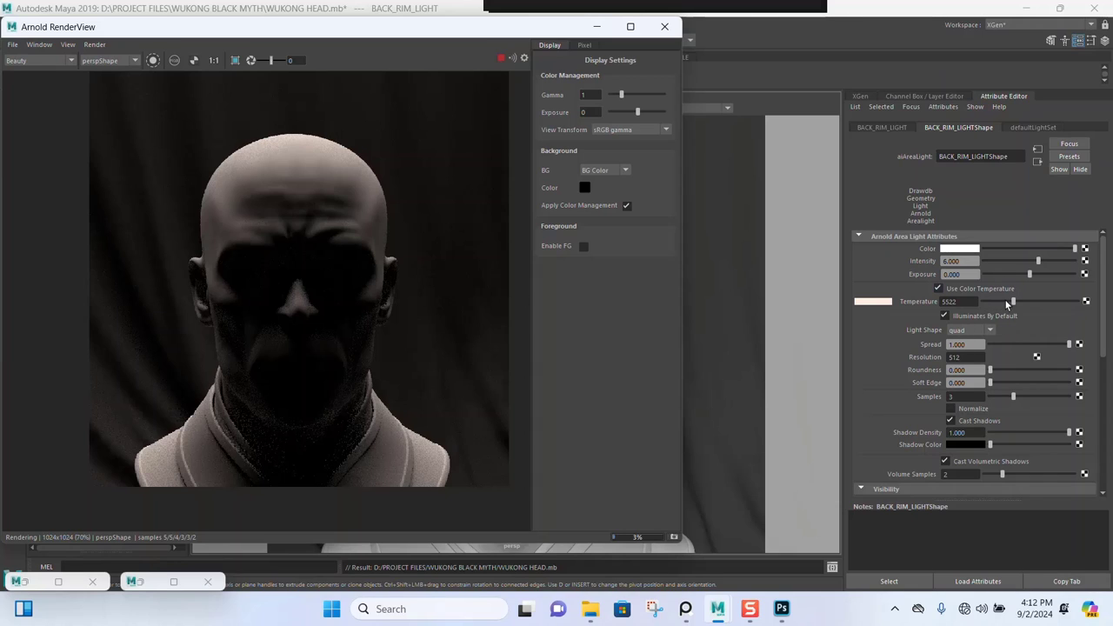
left_click_drag(1013, 302, 1016, 302)
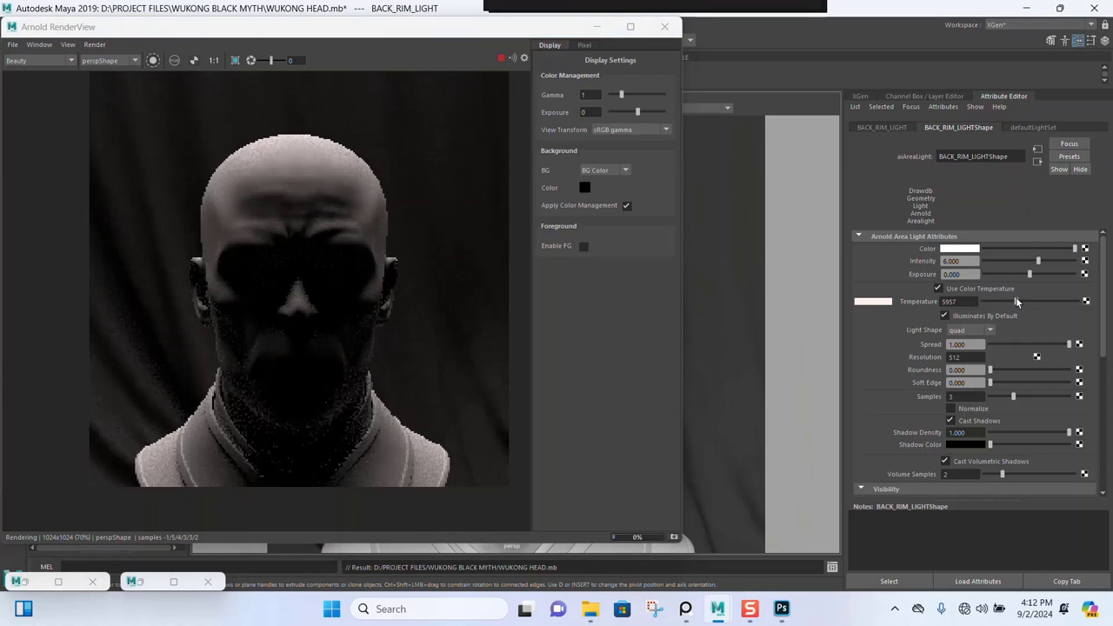
left_click_drag(1016, 301, 1013, 301)
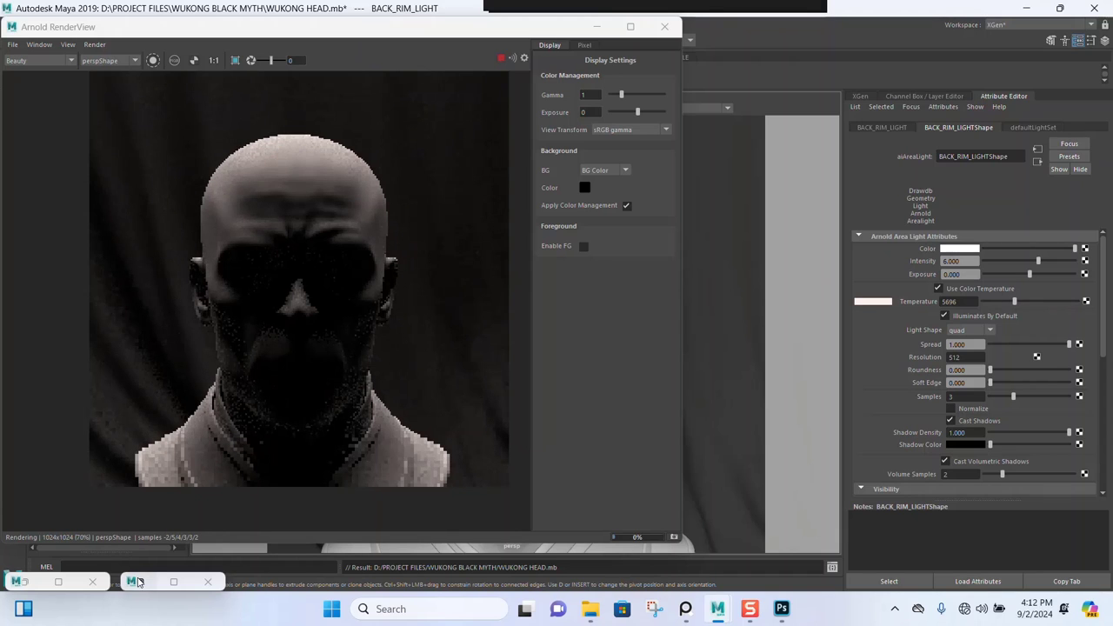
left_click(166, 581)
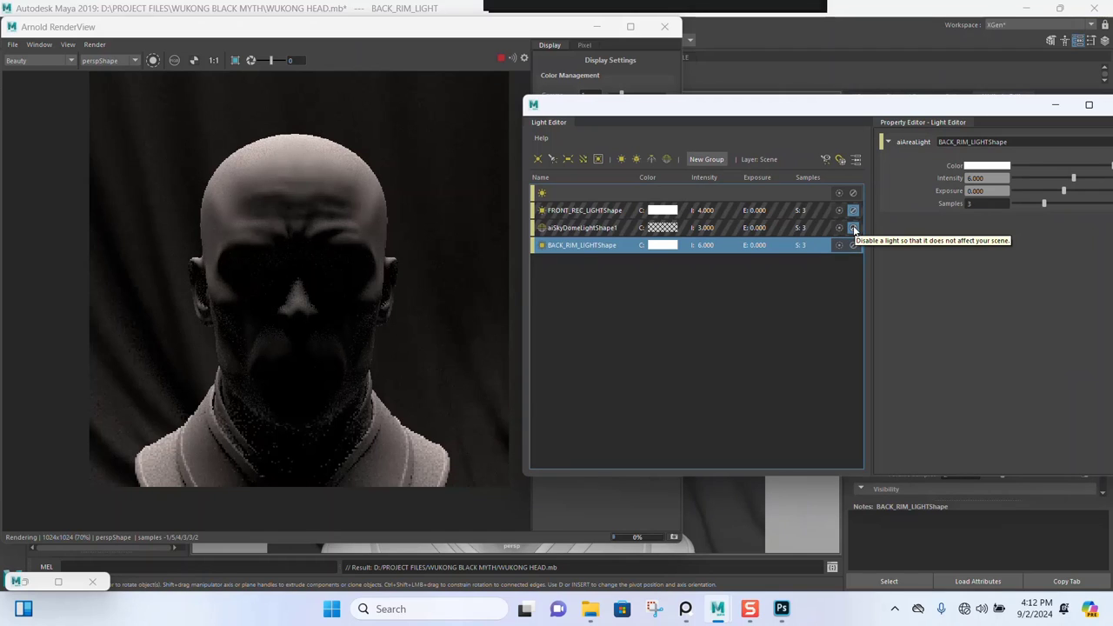
Re-enable aiSkyDomeLightShape1 and FRONT_REC_LIGHTShape in the Light Editor.
left_click(853, 228)
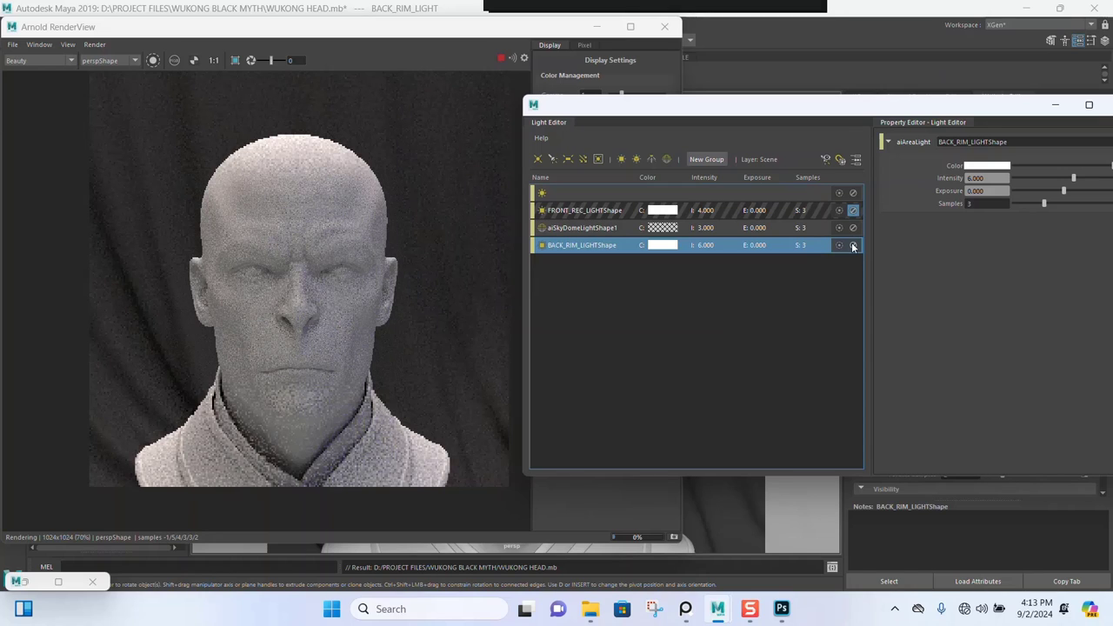
left_click(852, 210)
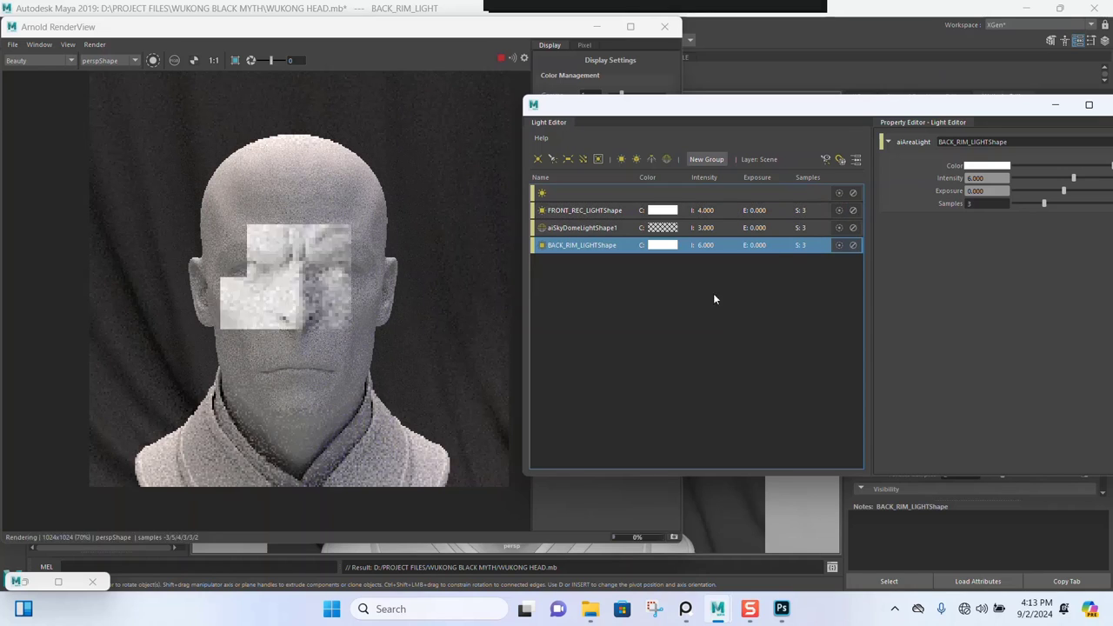